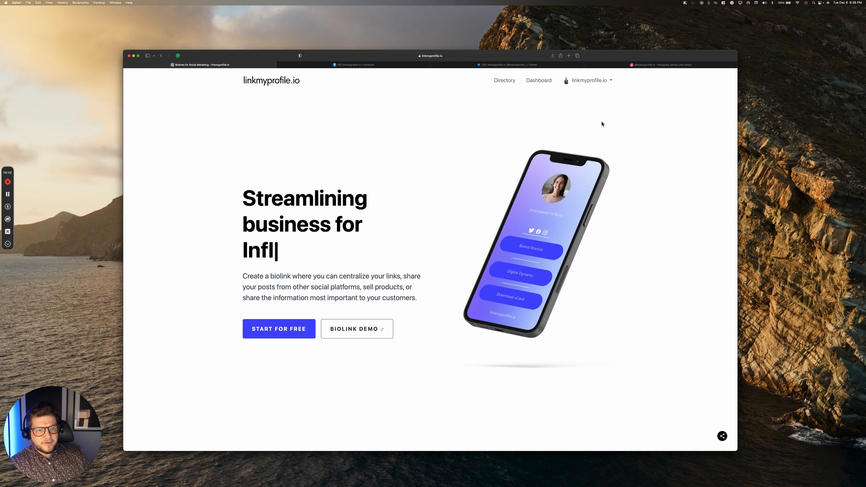
# Step: From the account menu's Biolinks list, start creating a new Biolink page
pyautogui.click(597, 82)
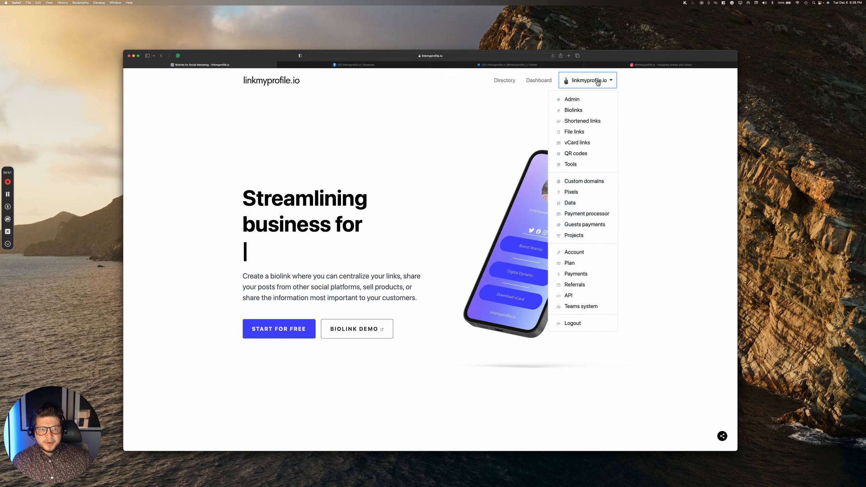
pyautogui.click(572, 110)
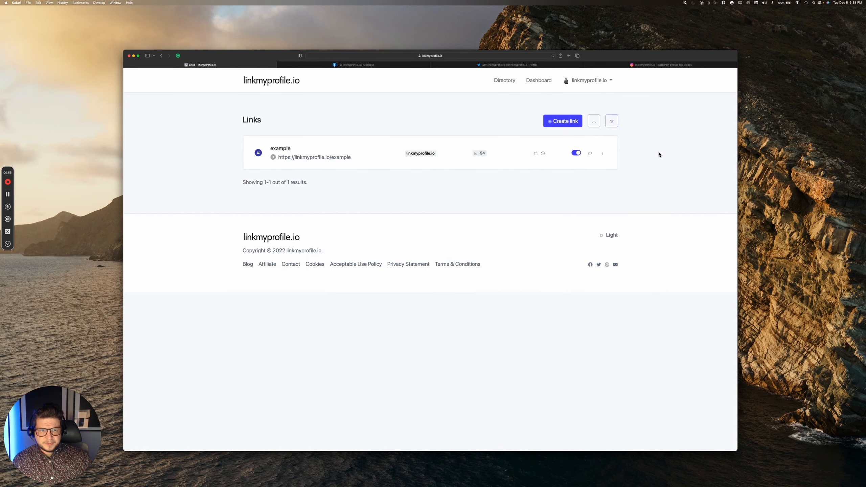
pyautogui.click(563, 125)
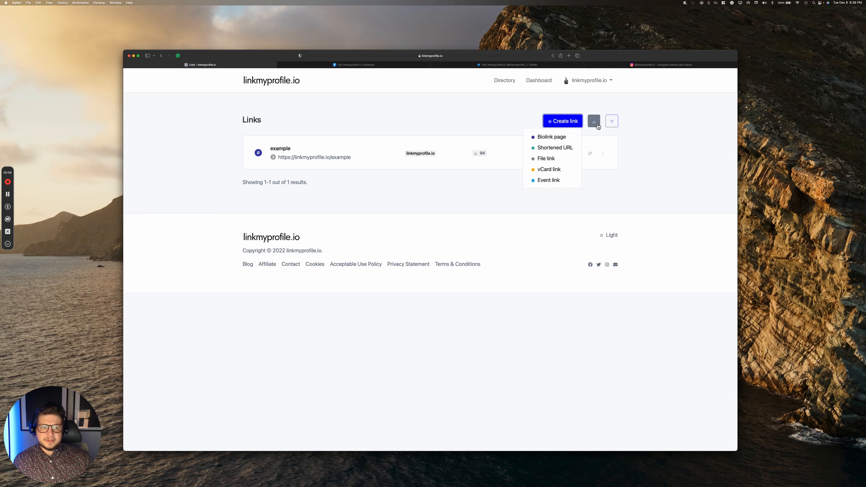
pyautogui.click(549, 137)
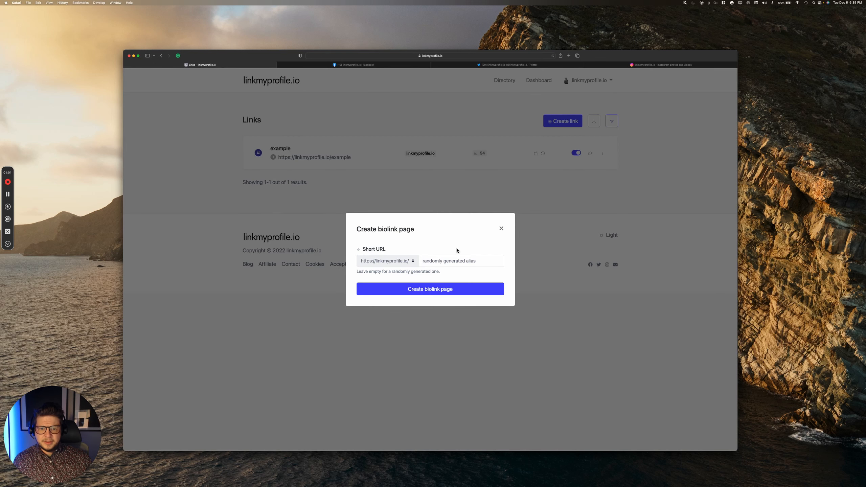
# Step: Create the biolink page with alias 'Profile' on the linkmyprofile.io domain
pyautogui.click(398, 263)
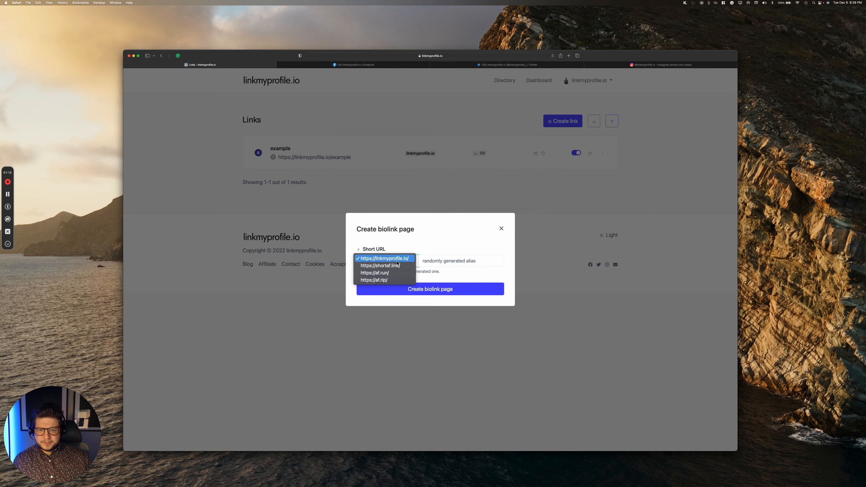
pyautogui.click(397, 262)
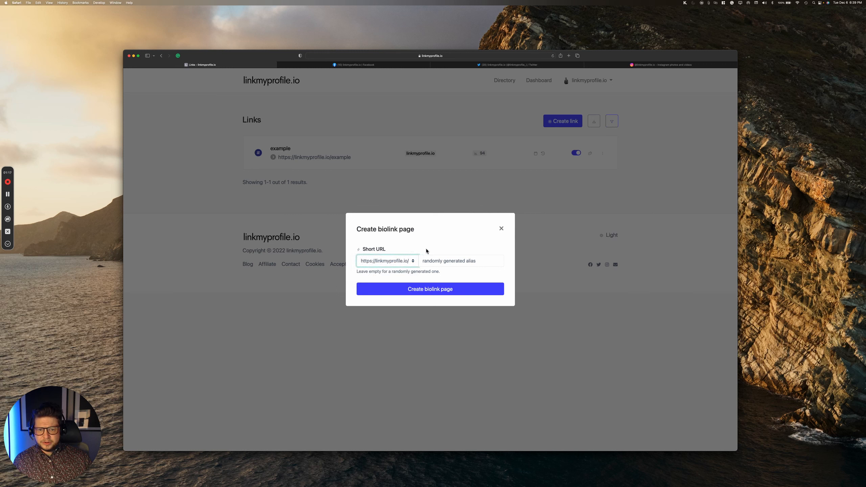
pyautogui.click(436, 259)
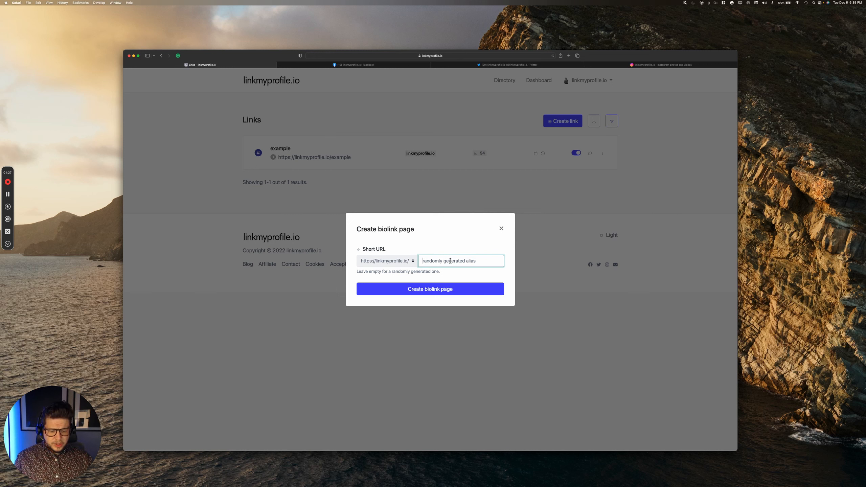
pyautogui.write('Profile')
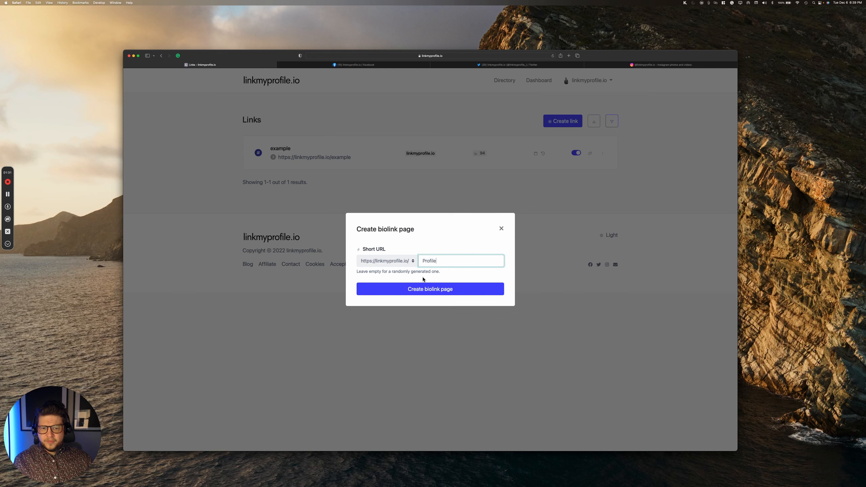
pyautogui.click(425, 289)
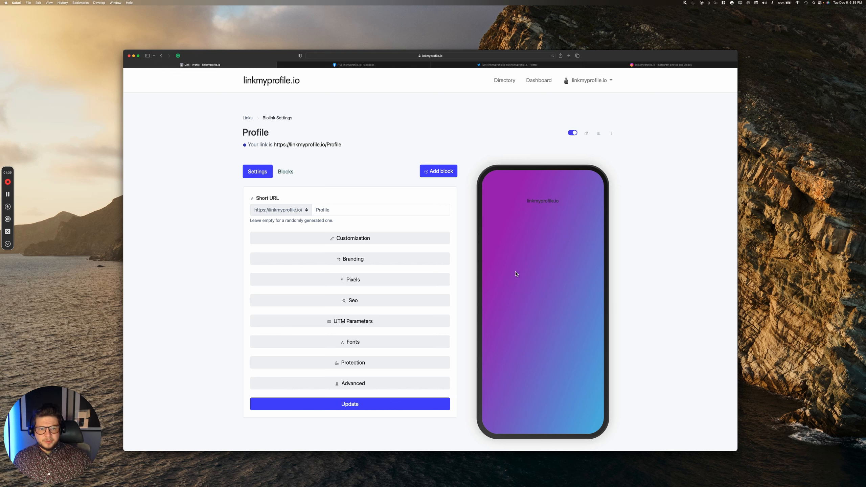
# Step: Expand Customization and preview the Cactus, Aurora, Foggy Hill and city night themes
pyautogui.scroll(-3, 557, 270)
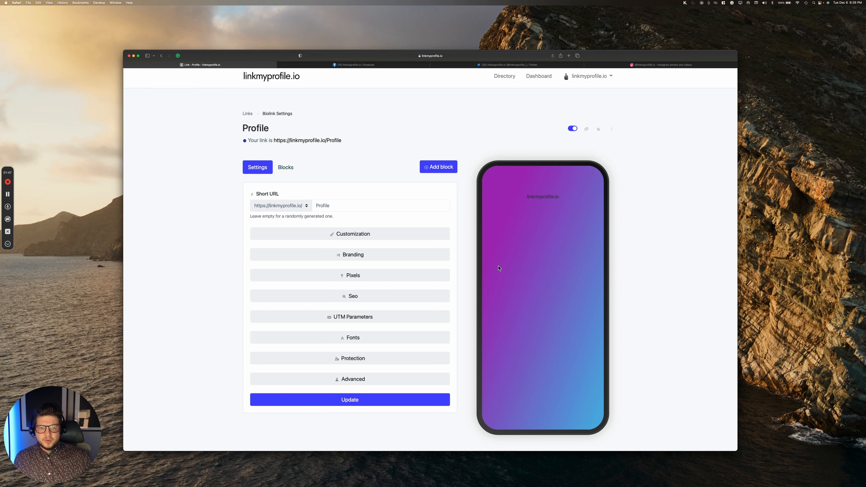
pyautogui.scroll(1, 428, 258)
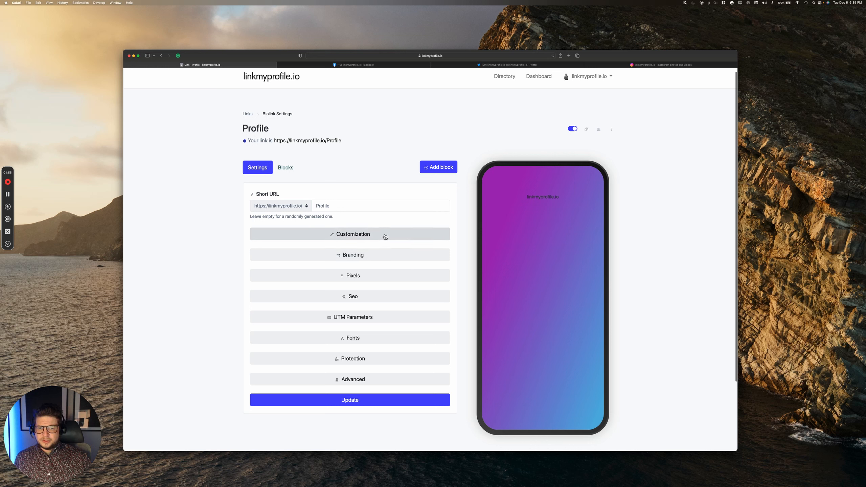
pyautogui.click(374, 235)
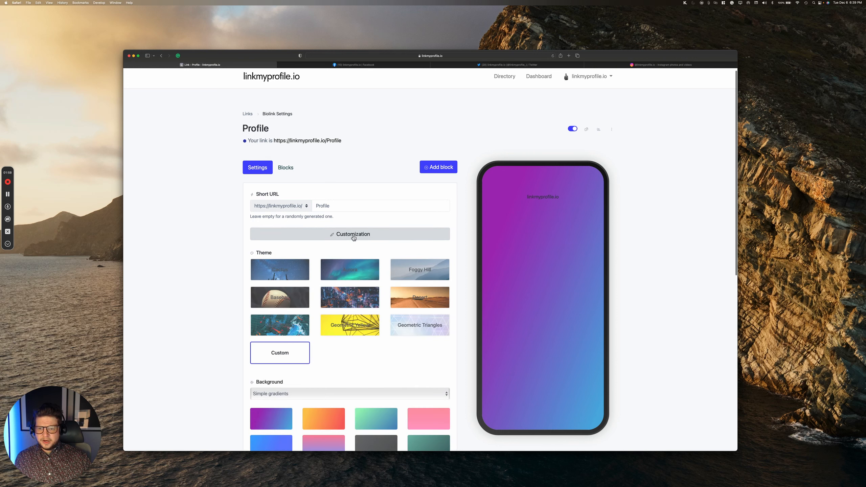
pyautogui.click(297, 272)
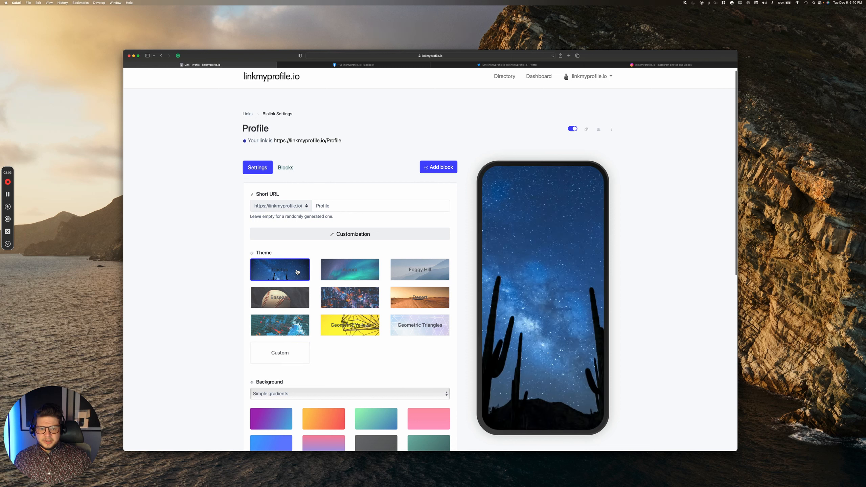
pyautogui.click(342, 272)
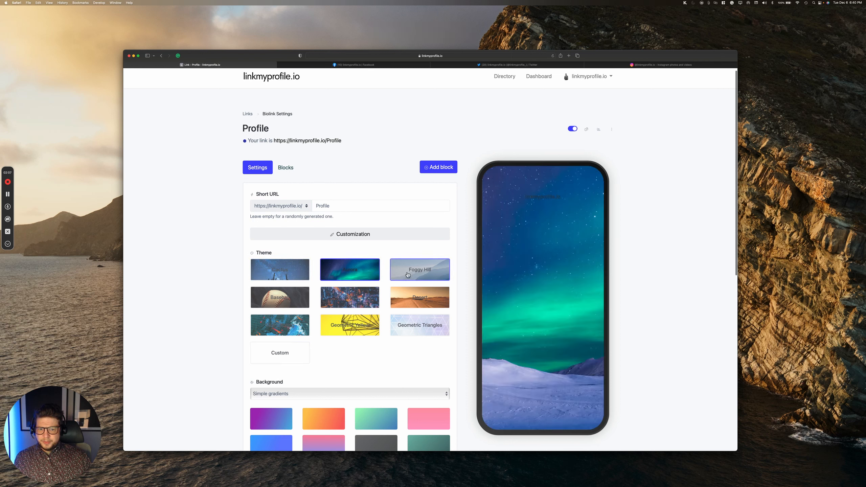
pyautogui.click(391, 277)
pyautogui.click(372, 290)
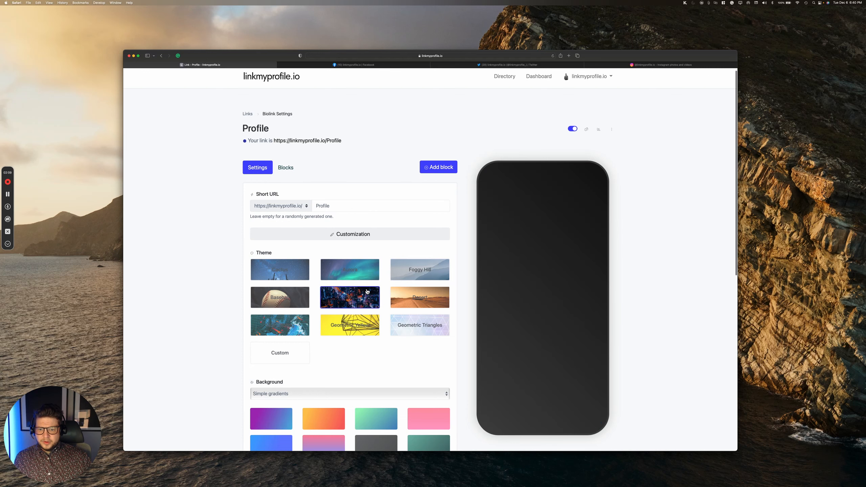
# Step: Set the background to the orange-to-red simple gradient
pyautogui.scroll(-1, 377, 283)
pyautogui.scroll(-3, 377, 283)
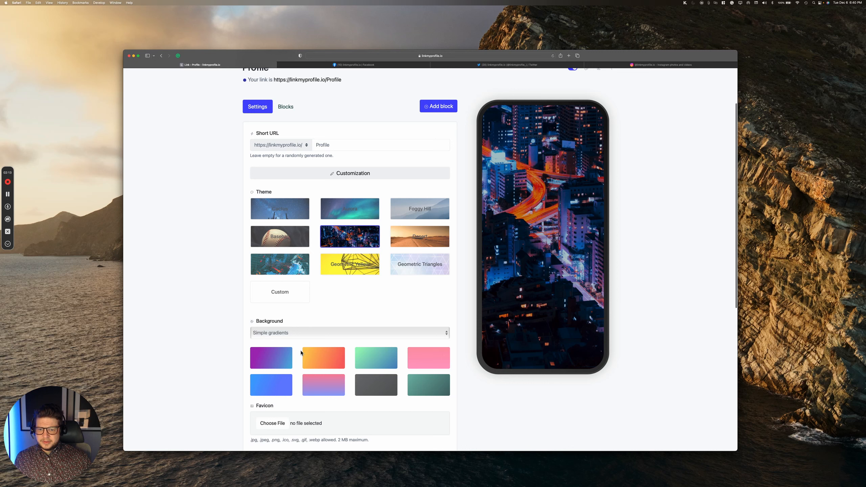
pyautogui.click(329, 355)
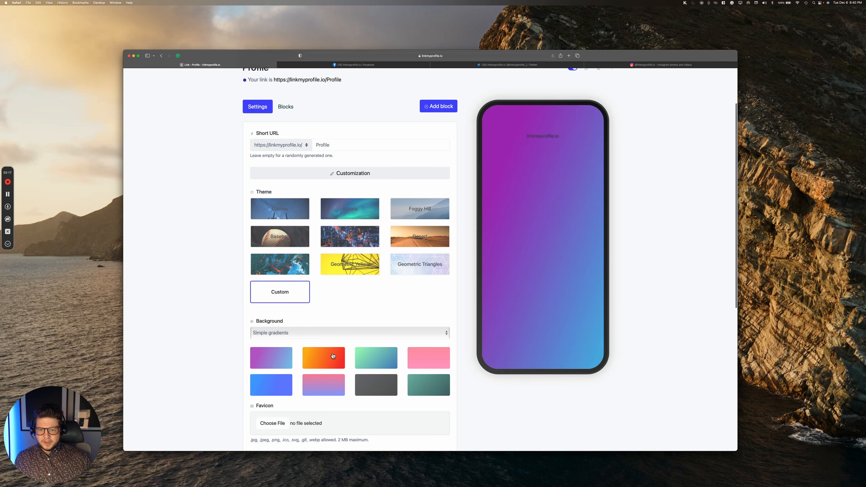
pyautogui.click(381, 360)
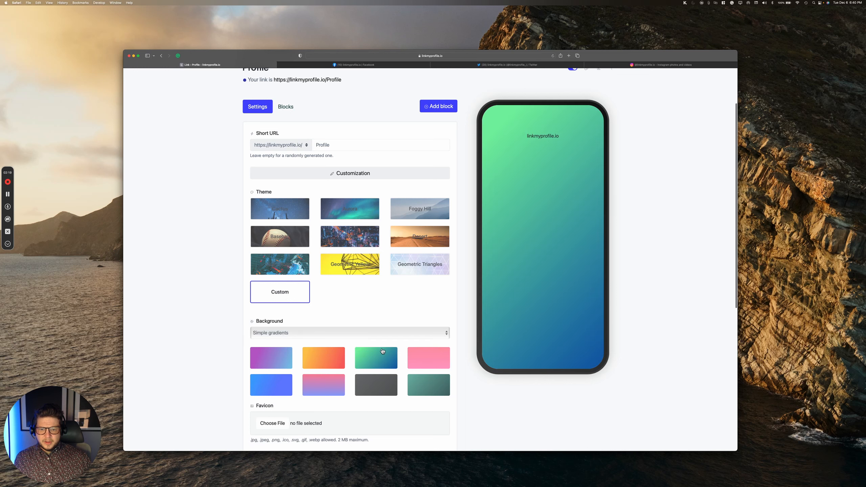
pyautogui.click(341, 362)
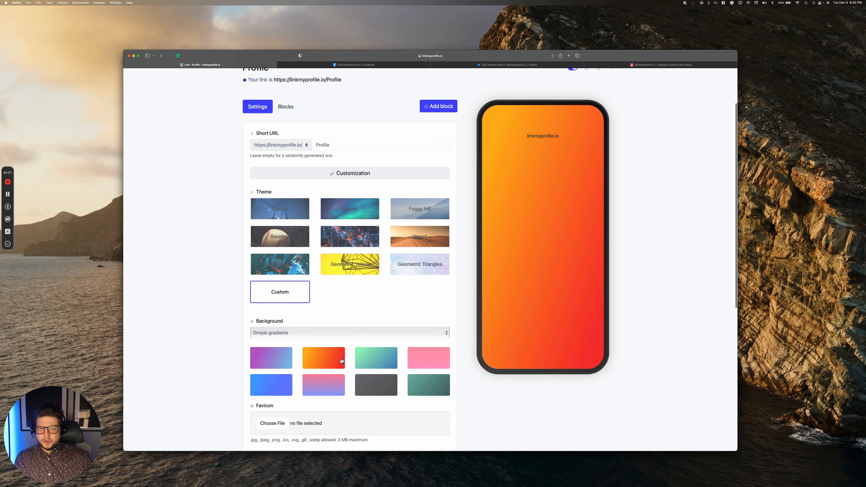
pyautogui.scroll(-2, 357, 340)
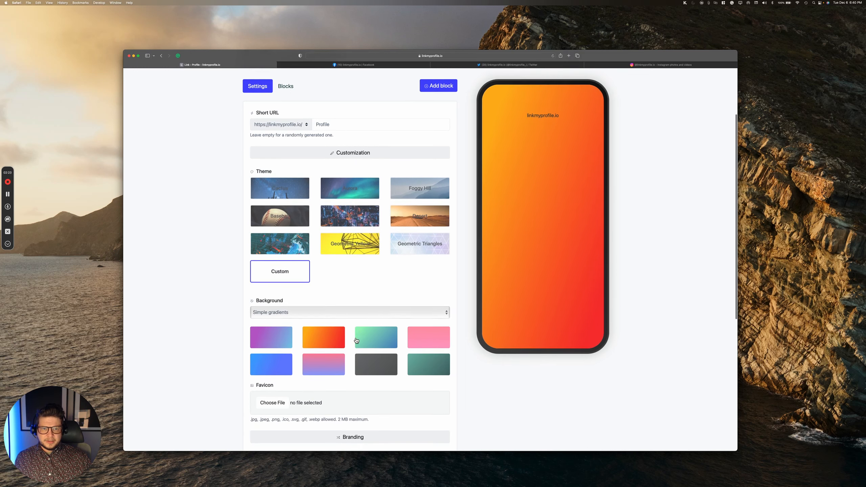
pyautogui.scroll(-5, 356, 339)
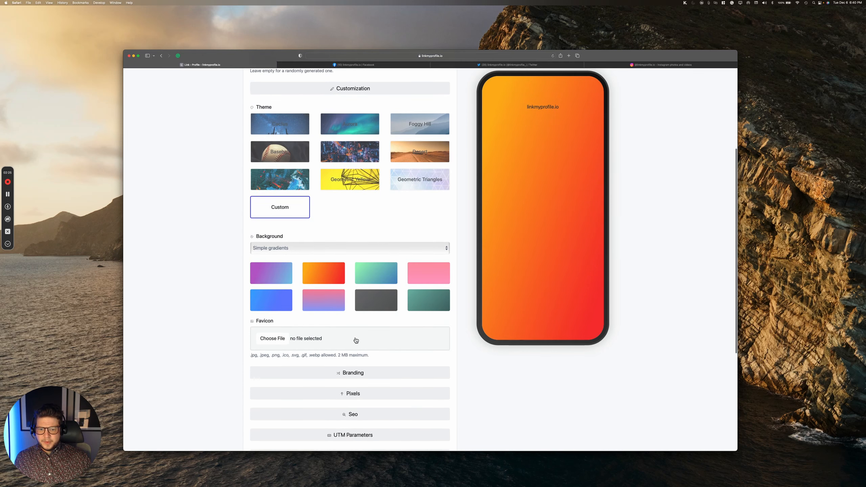
pyautogui.scroll(-2, 355, 340)
# Step: Enter 'My Company Name' as the page branding name
pyautogui.click(347, 353)
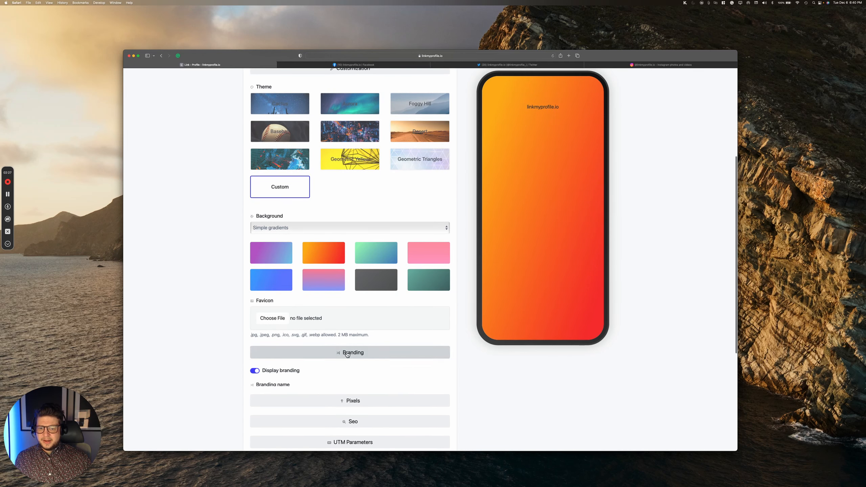
pyautogui.scroll(-4, 347, 353)
pyautogui.scroll(-2, 347, 354)
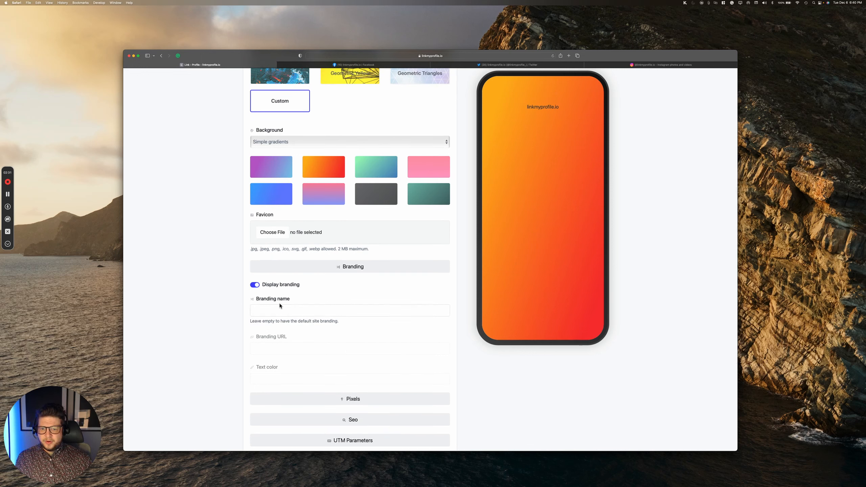
pyautogui.click(305, 312)
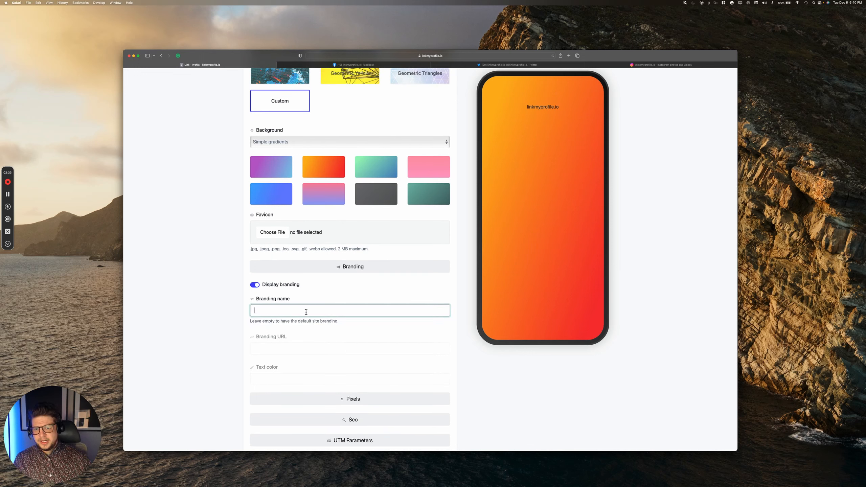
pyautogui.write('My Company Name')
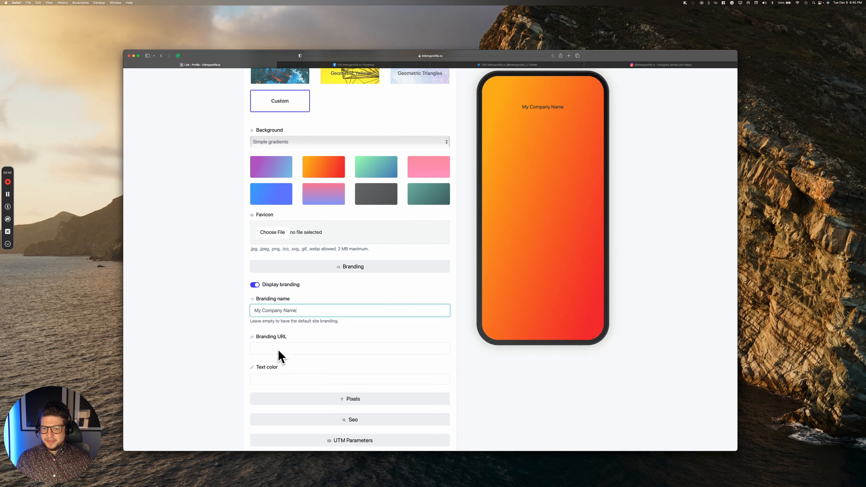
# Step: Make the branding text colour white
pyautogui.scroll(-1, 287, 367)
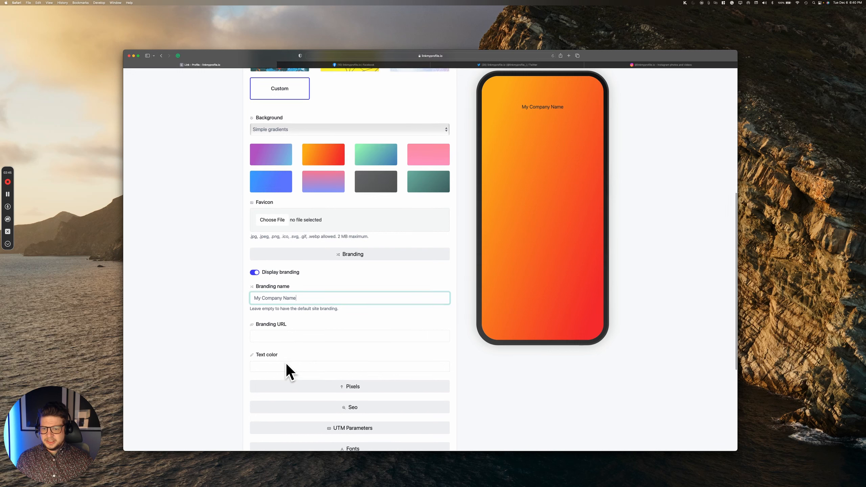
pyautogui.click(287, 366)
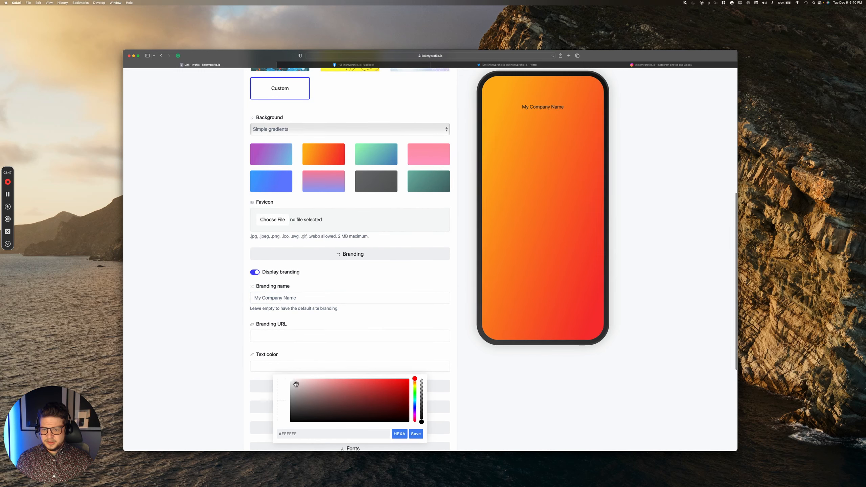
pyautogui.moveTo(296, 383)
pyautogui.mouseDown()
pyautogui.moveTo(298, 376)
pyautogui.moveTo(287, 376)
pyautogui.mouseUp()
pyautogui.scroll(-1, 287, 377)
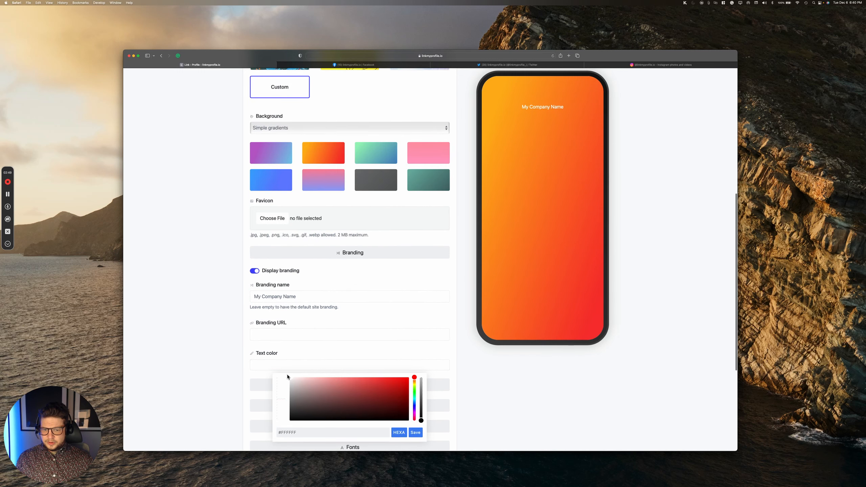
pyautogui.scroll(1, 417, 435)
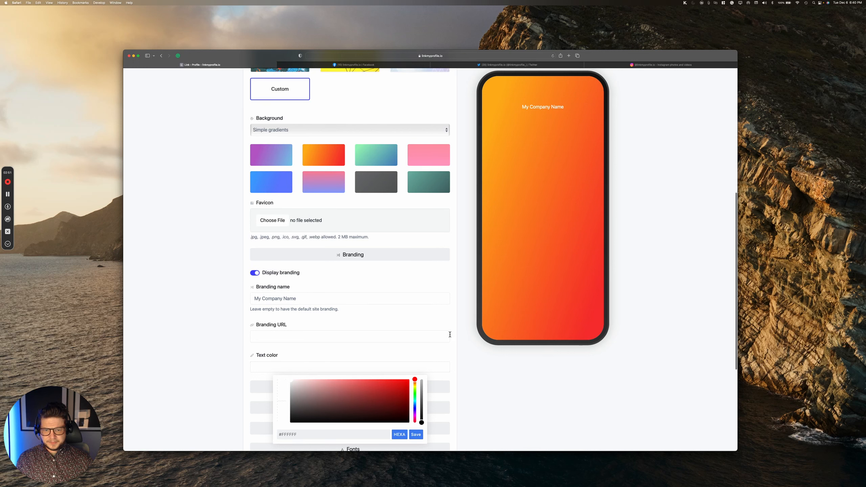
pyautogui.click(447, 353)
pyautogui.scroll(-4, 445, 353)
pyautogui.scroll(-1, 443, 353)
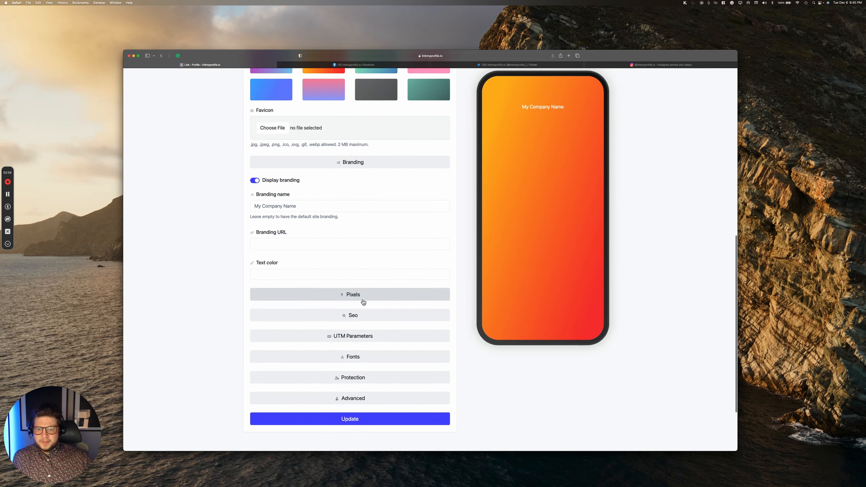
pyautogui.click(353, 318)
pyautogui.scroll(-1, 367, 315)
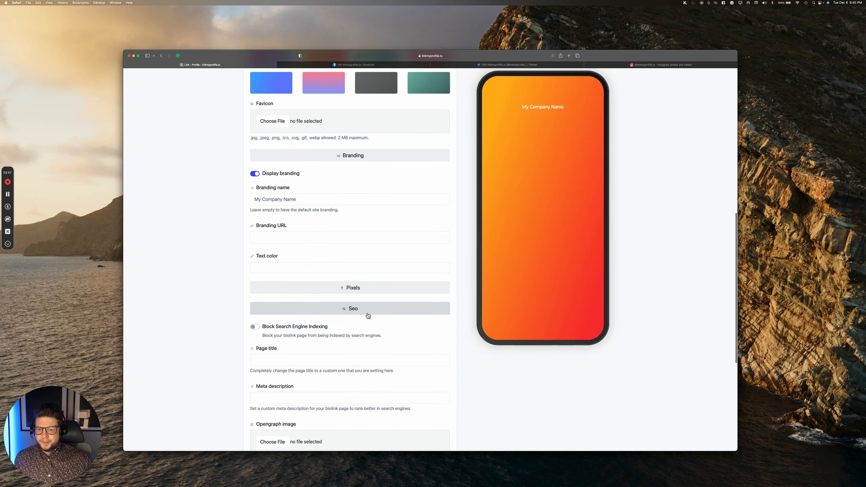
pyautogui.scroll(-2, 367, 316)
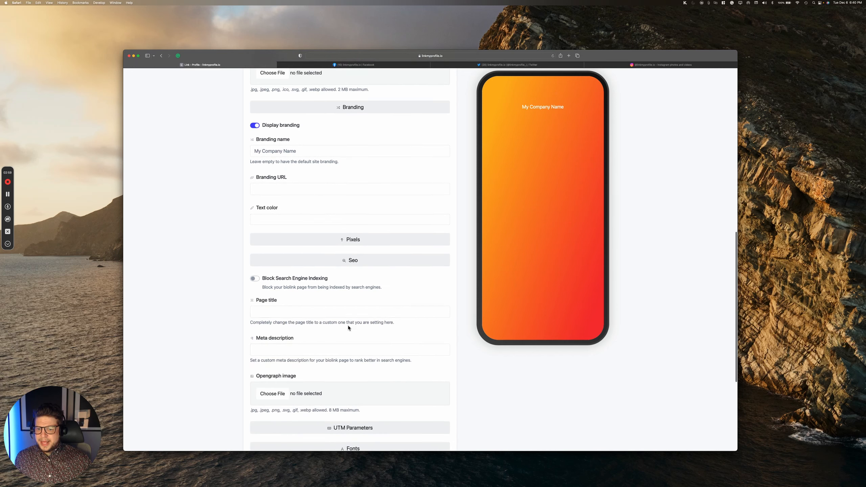
pyautogui.scroll(-2, 348, 327)
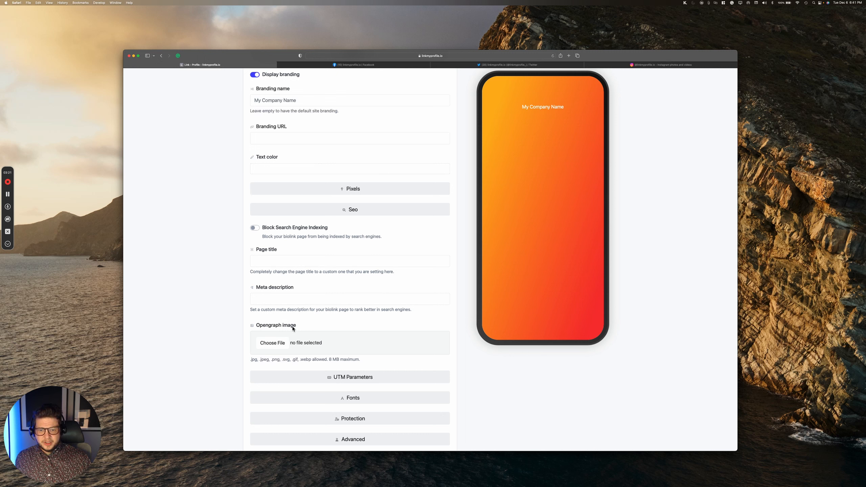
pyautogui.scroll(-2, 395, 328)
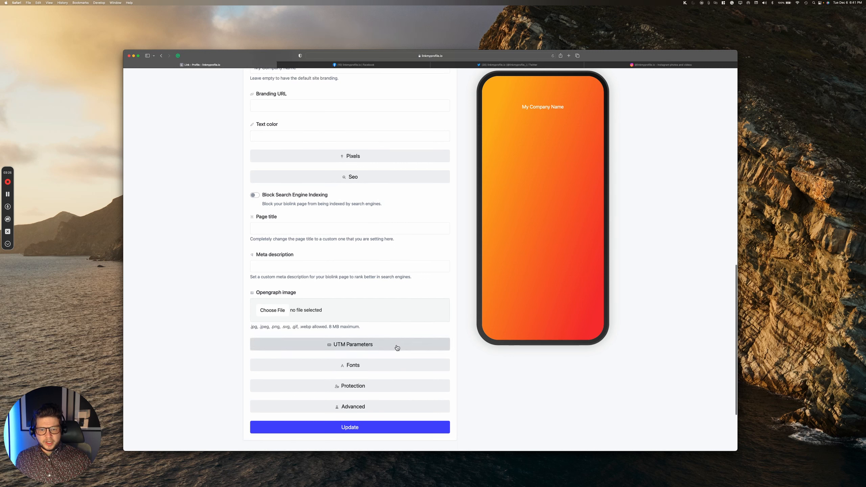
# Step: Set the page font to BioRhyme and save the settings
pyautogui.click(366, 369)
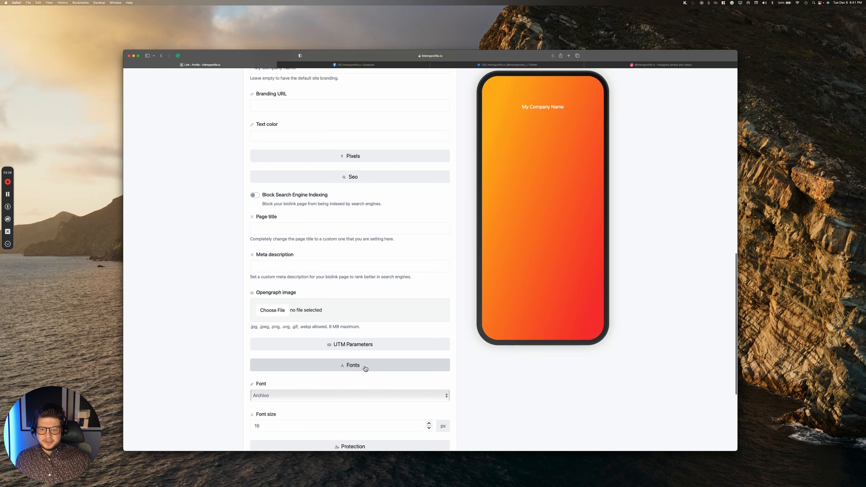
pyautogui.scroll(-3, 367, 363)
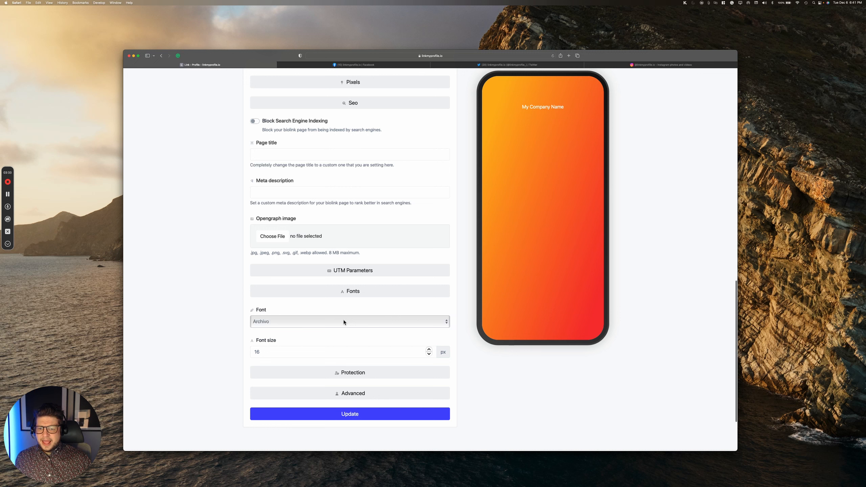
pyautogui.click(343, 321)
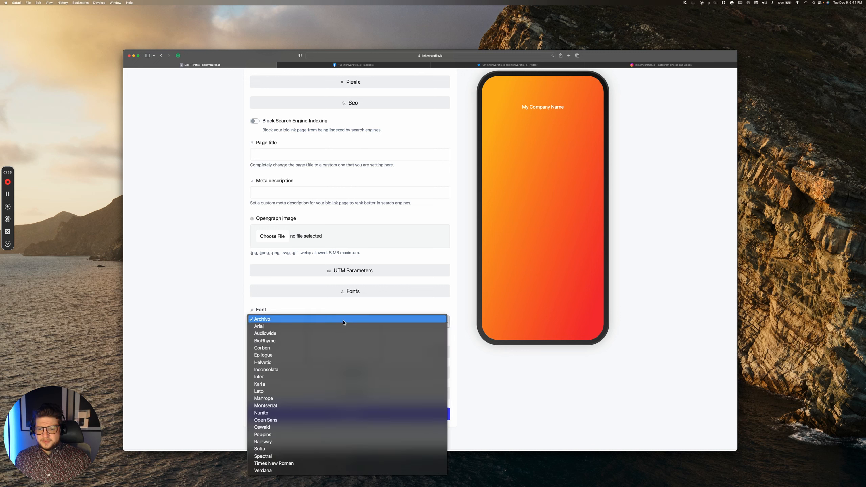
pyautogui.click(319, 340)
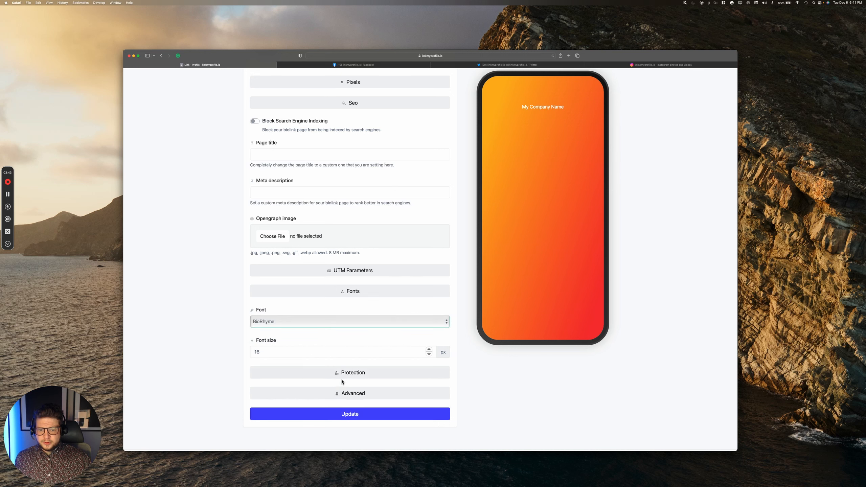
pyautogui.click(357, 413)
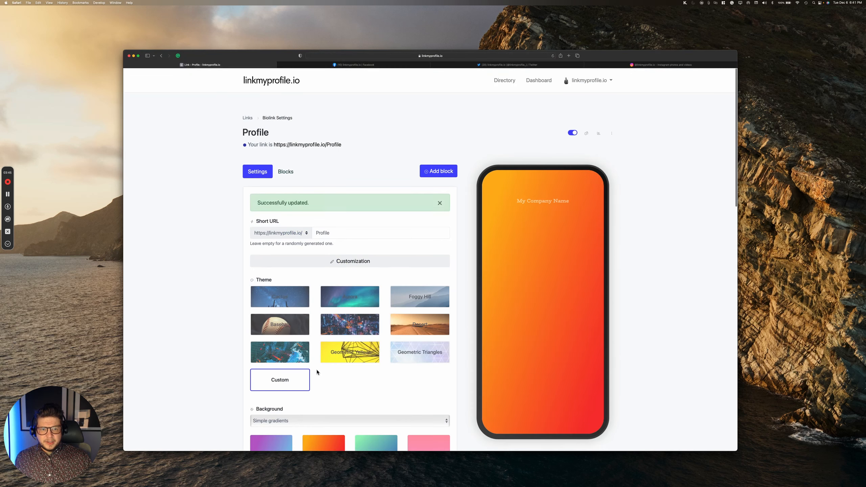
# Step: Change the page font from BioRhyme to Manrope
pyautogui.scroll(-5, 343, 348)
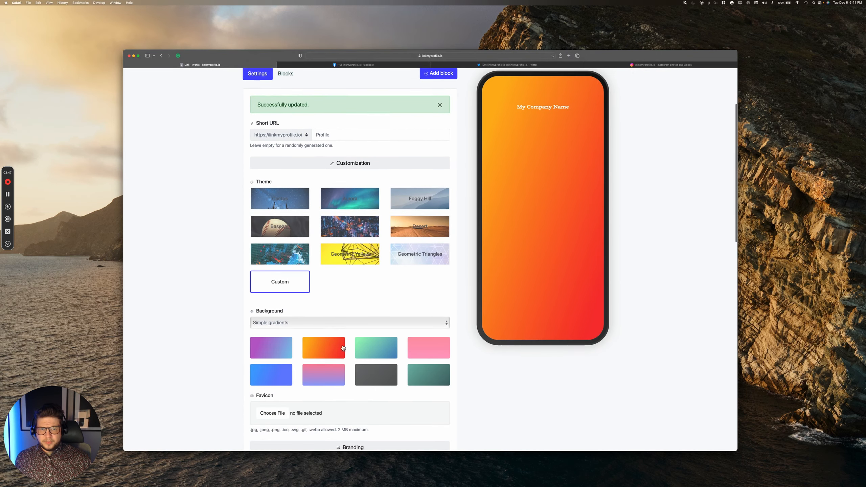
pyautogui.scroll(-8, 343, 348)
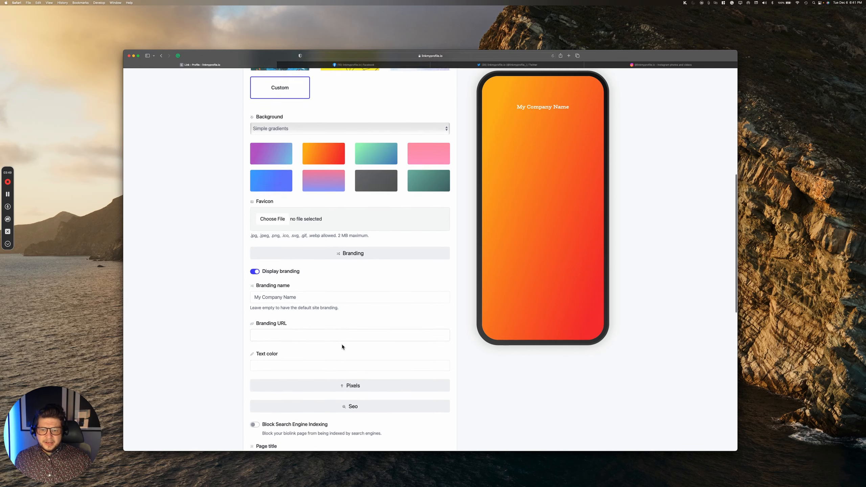
pyautogui.scroll(-5, 342, 347)
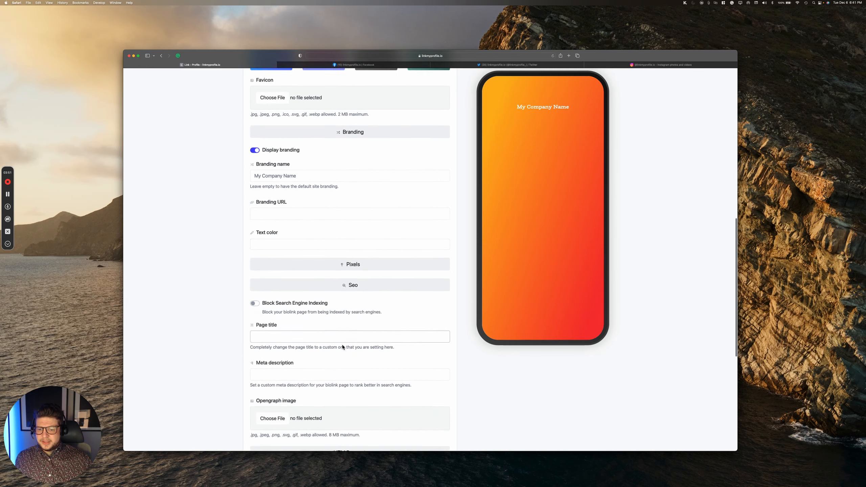
pyautogui.scroll(-7, 342, 347)
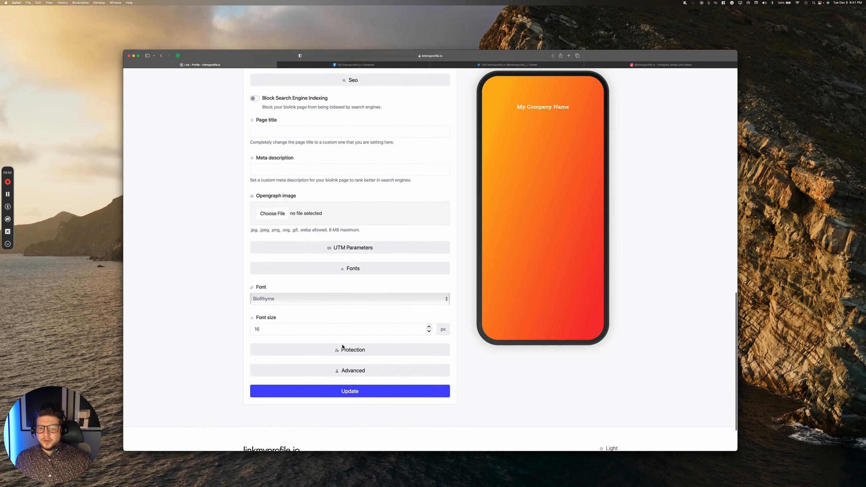
pyautogui.scroll(-1, 342, 347)
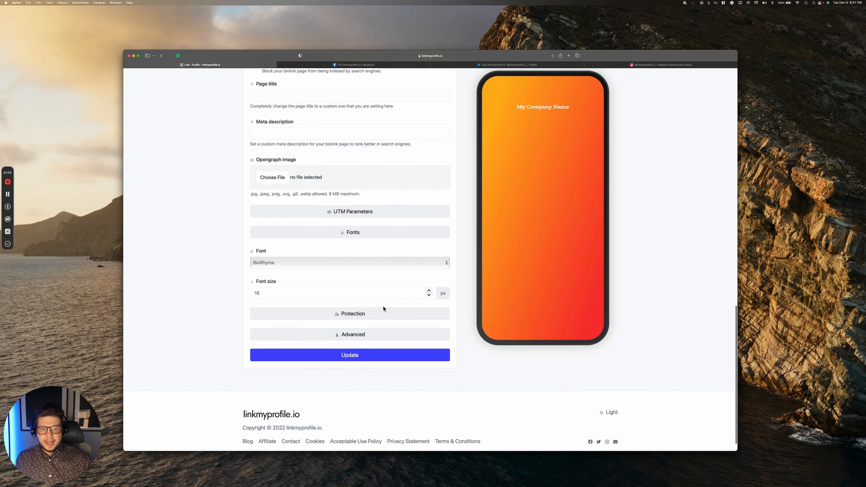
pyautogui.click(345, 259)
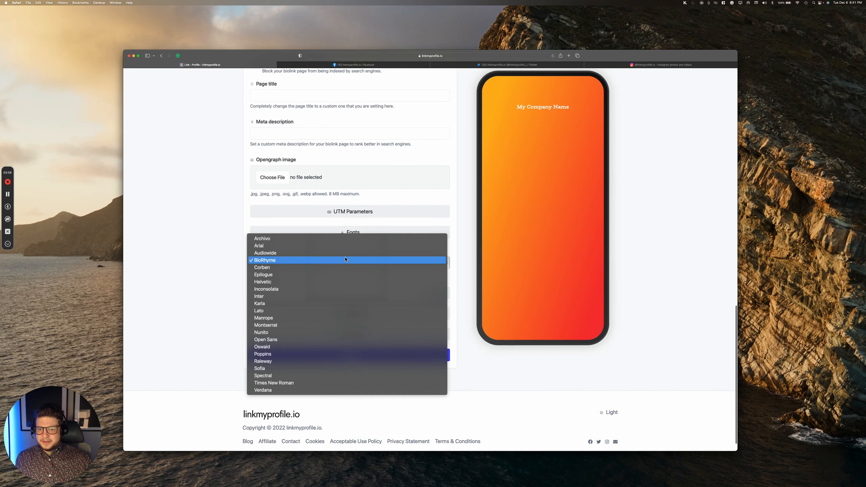
pyautogui.click(297, 317)
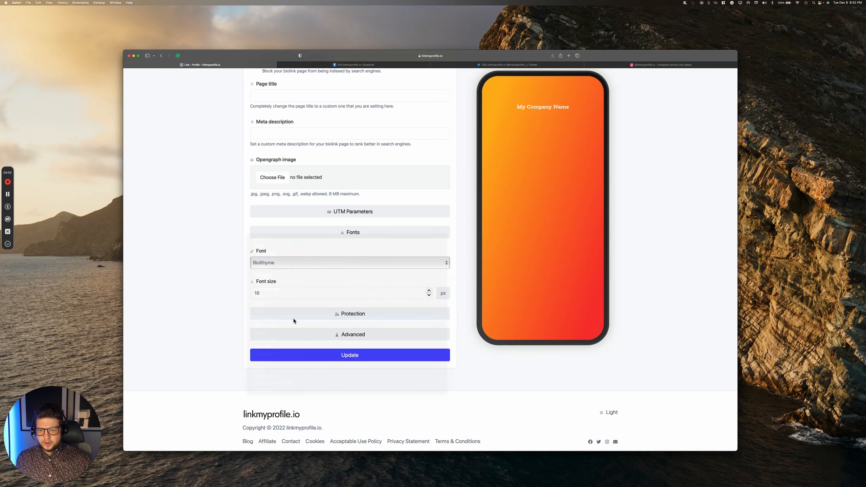
pyautogui.click(354, 356)
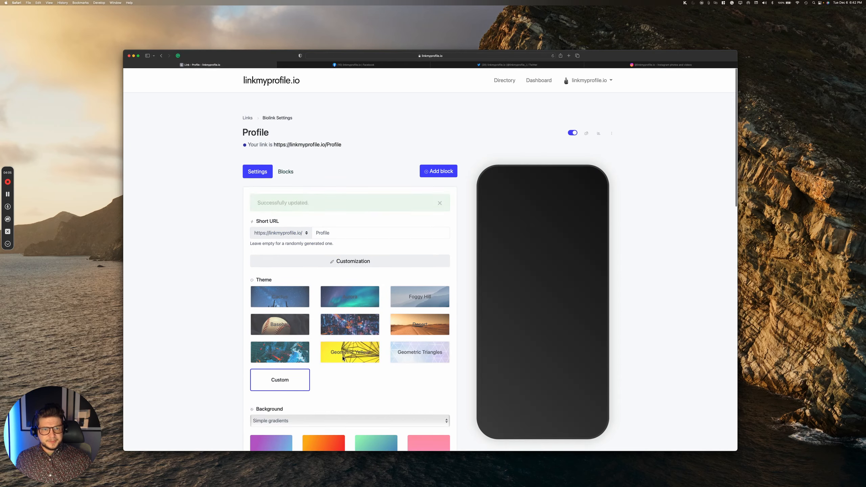
pyautogui.scroll(-10, 370, 326)
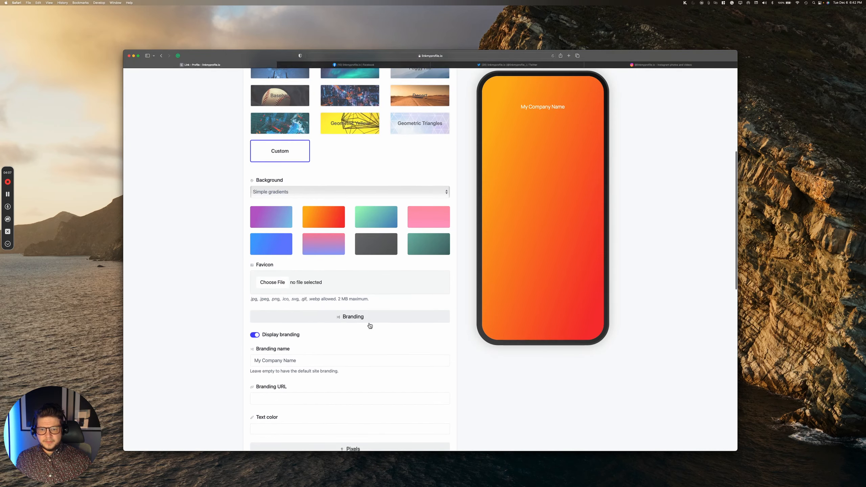
pyautogui.scroll(-15, 371, 325)
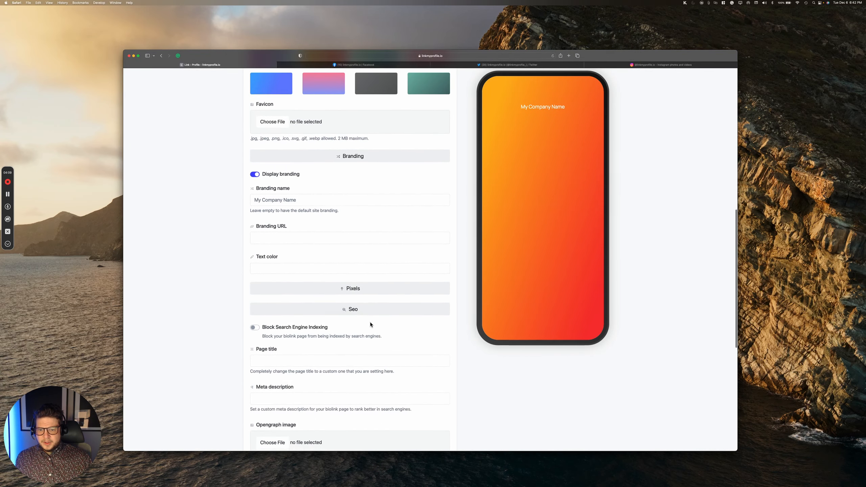
pyautogui.scroll(-1, 370, 324)
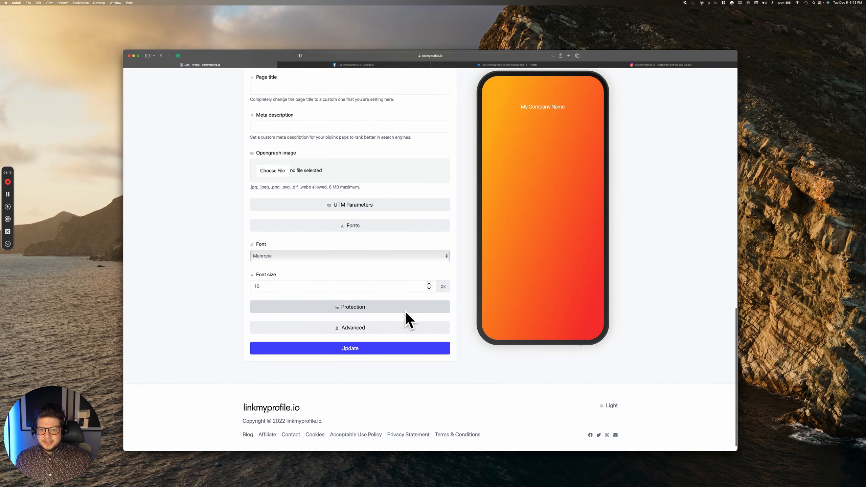
pyautogui.click(388, 328)
pyautogui.scroll(-5, 452, 317)
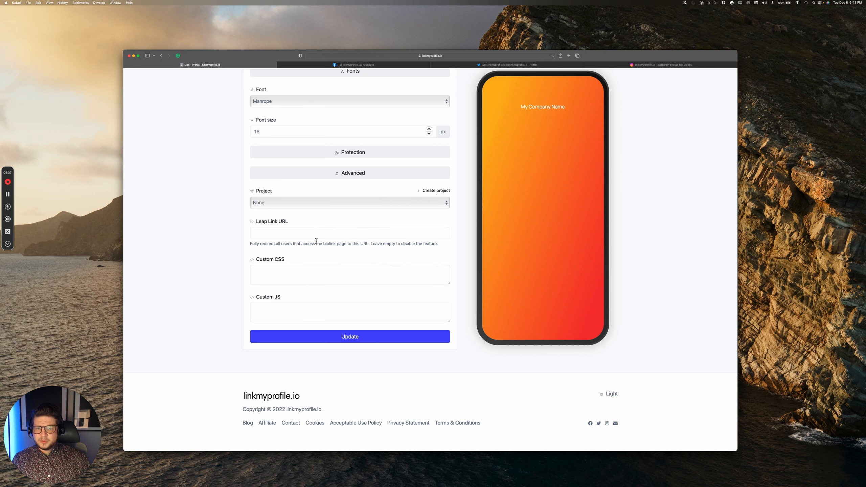
pyautogui.click(394, 236)
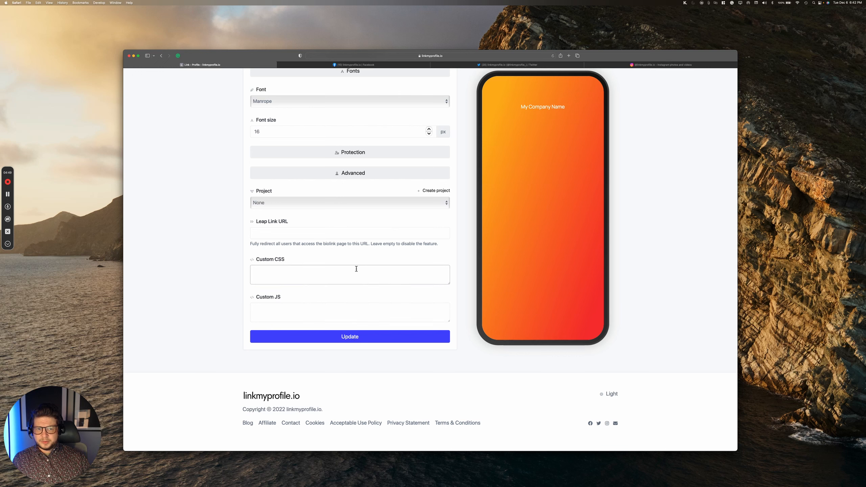
pyautogui.click(349, 336)
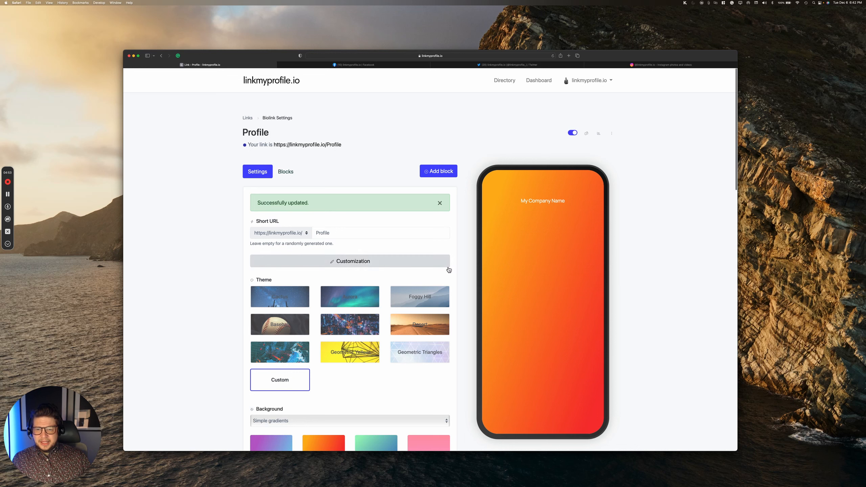
pyautogui.scroll(-10, 423, 254)
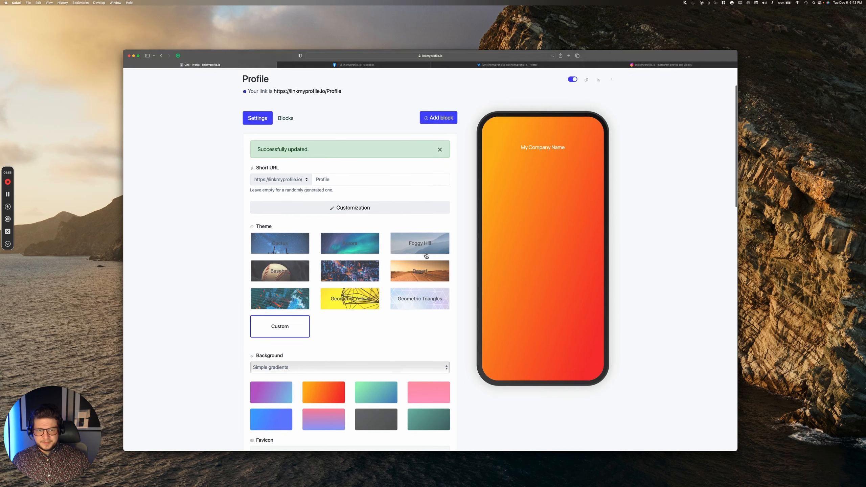
pyautogui.scroll(10, 425, 254)
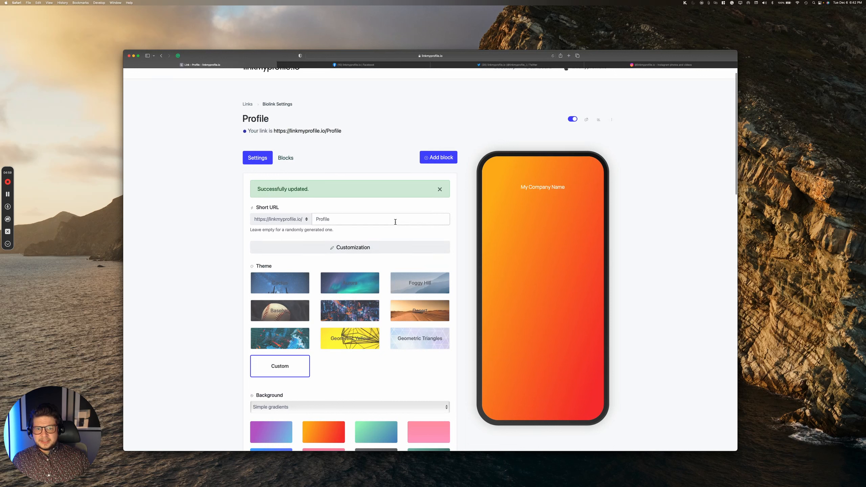
# Step: Open Add a new block and browse the block types, ending at Link, Heading and Paragraph
pyautogui.click(438, 159)
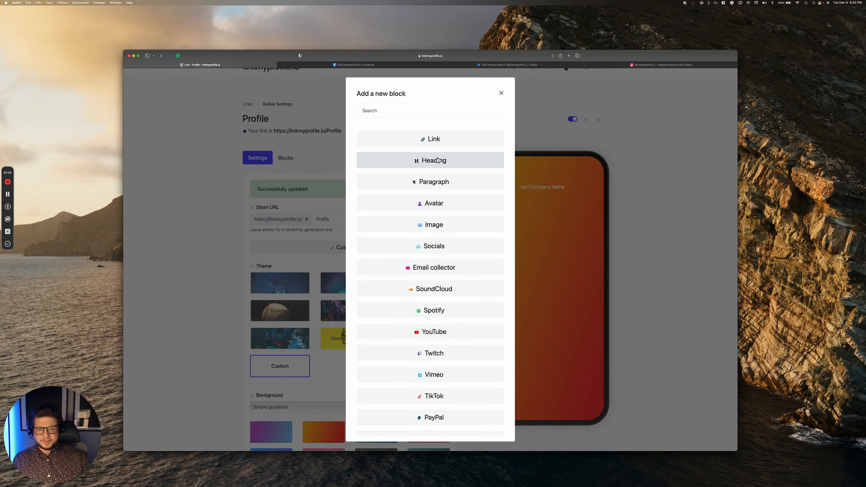
pyautogui.scroll(-5, 471, 168)
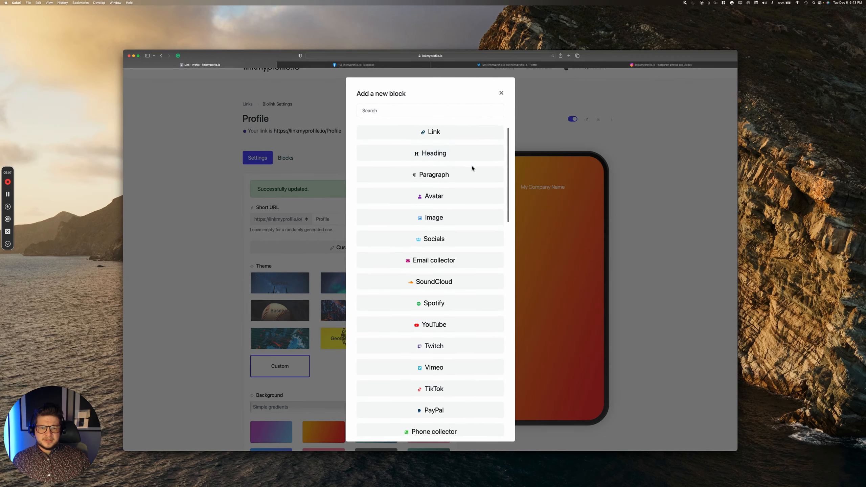
pyautogui.scroll(-15, 473, 168)
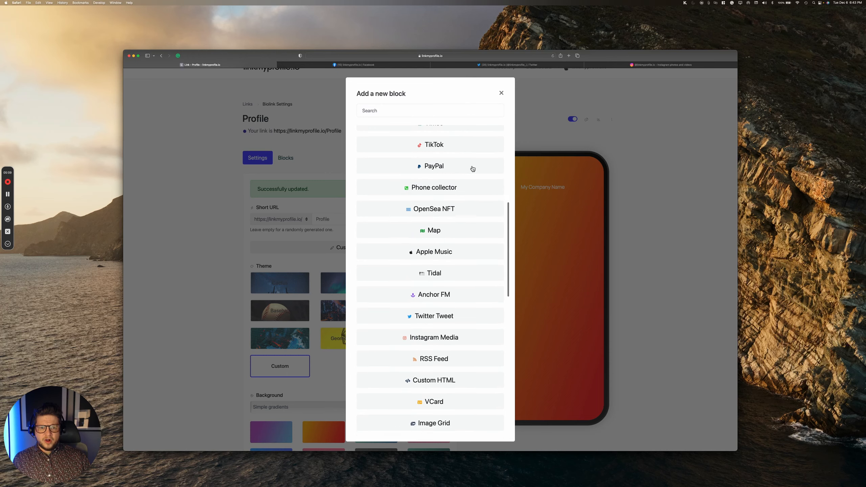
pyautogui.scroll(-14, 473, 168)
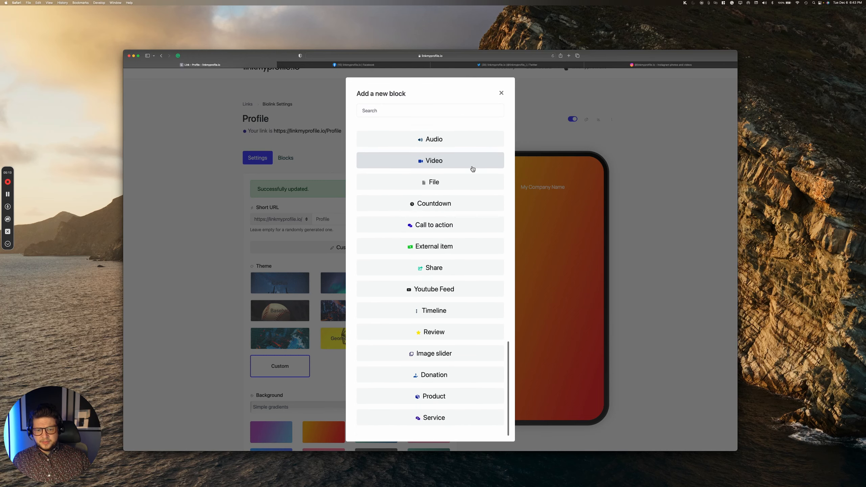
pyautogui.scroll(8, 472, 168)
pyautogui.scroll(14, 472, 168)
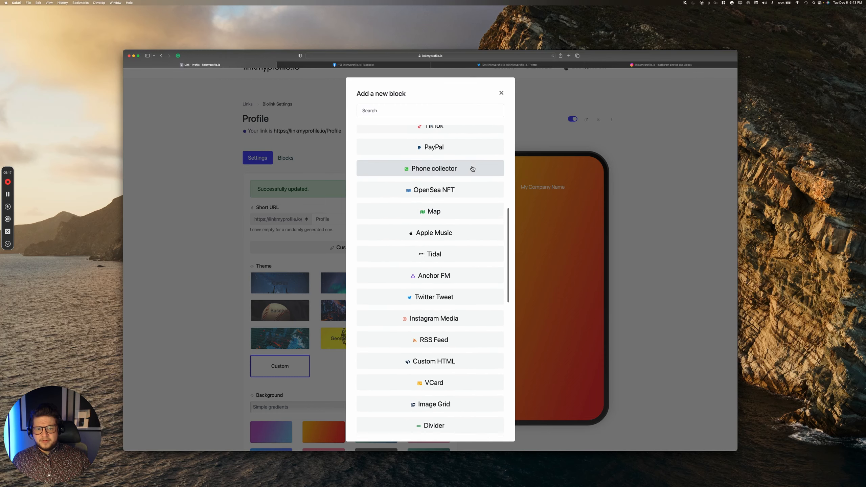
pyautogui.scroll(-14, 473, 168)
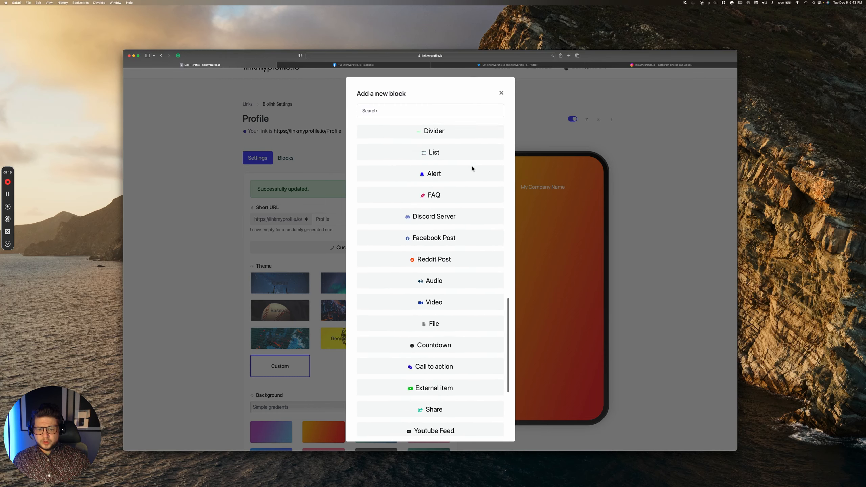
pyautogui.scroll(-8, 473, 168)
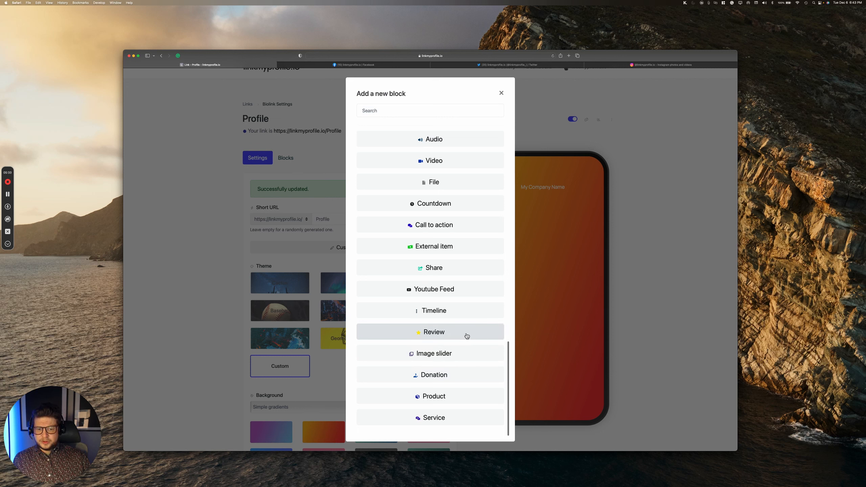
pyautogui.scroll(1, 471, 336)
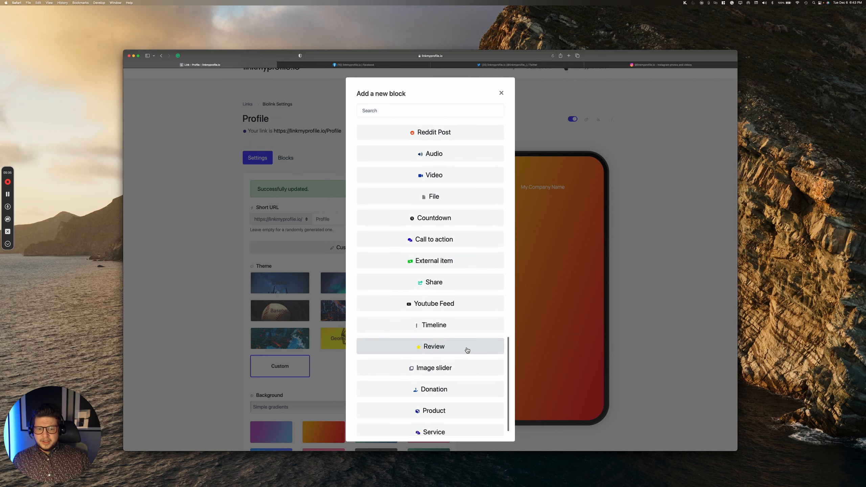
pyautogui.scroll(5, 458, 276)
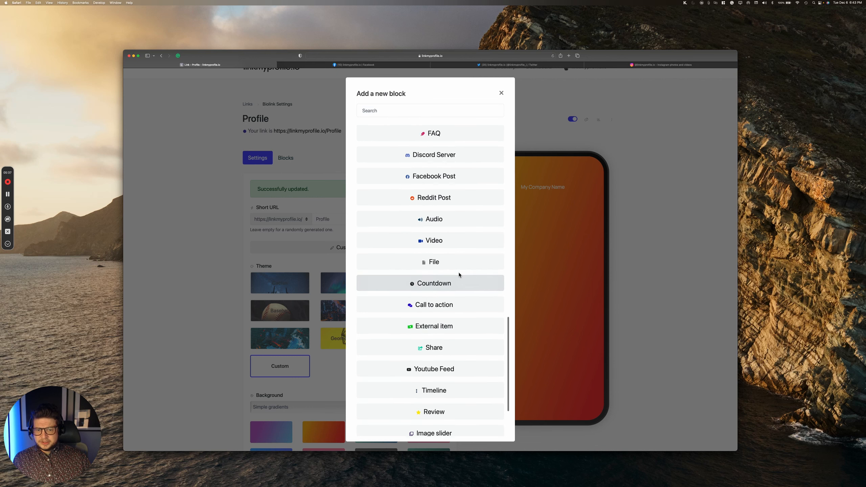
pyautogui.scroll(5, 460, 274)
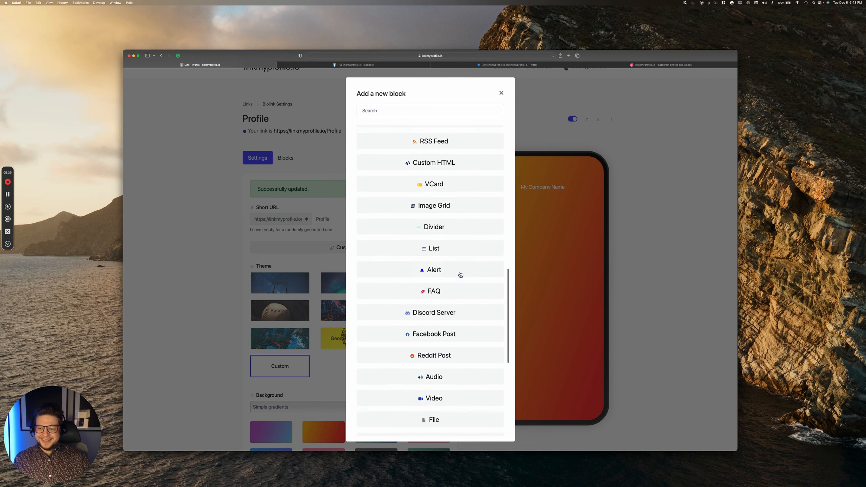
pyautogui.scroll(4, 460, 274)
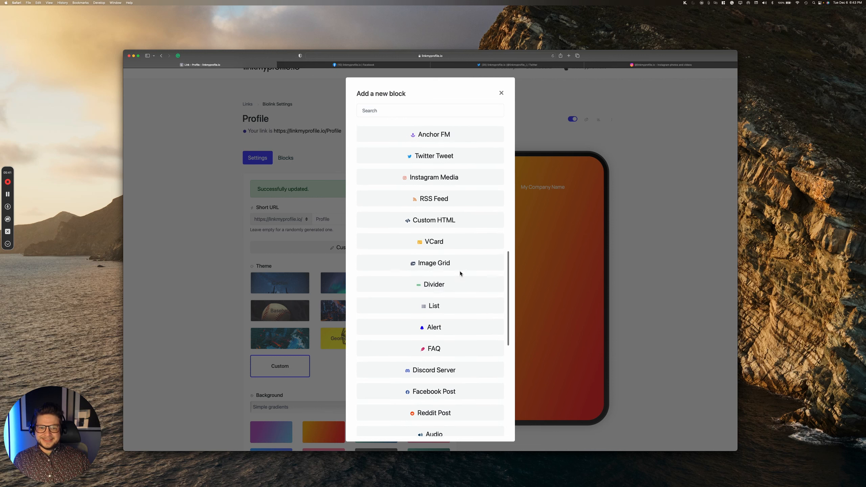
pyautogui.scroll(4, 460, 274)
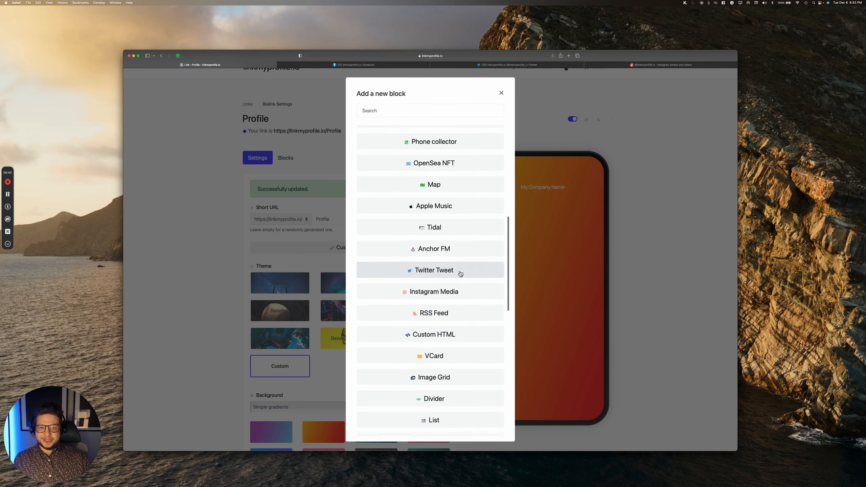
pyautogui.scroll(10, 460, 274)
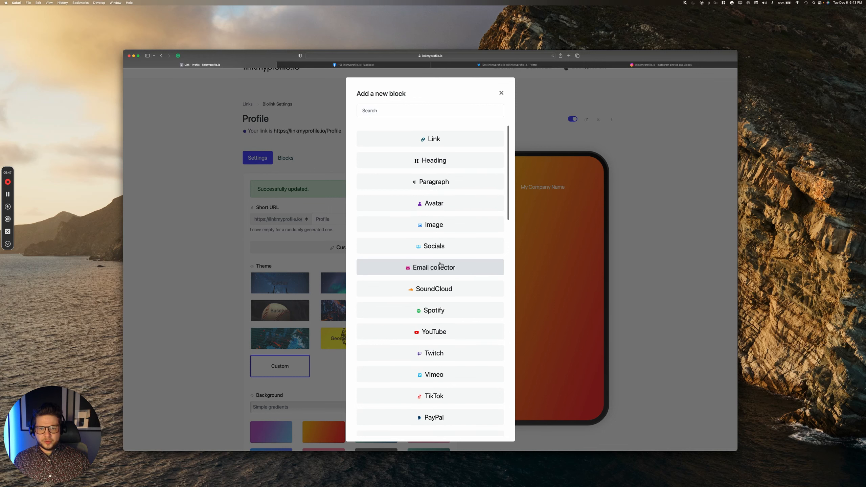
# Step: Add an H1 heading block reading 'My Profile' to the page
pyautogui.click(447, 161)
pyautogui.click(392, 278)
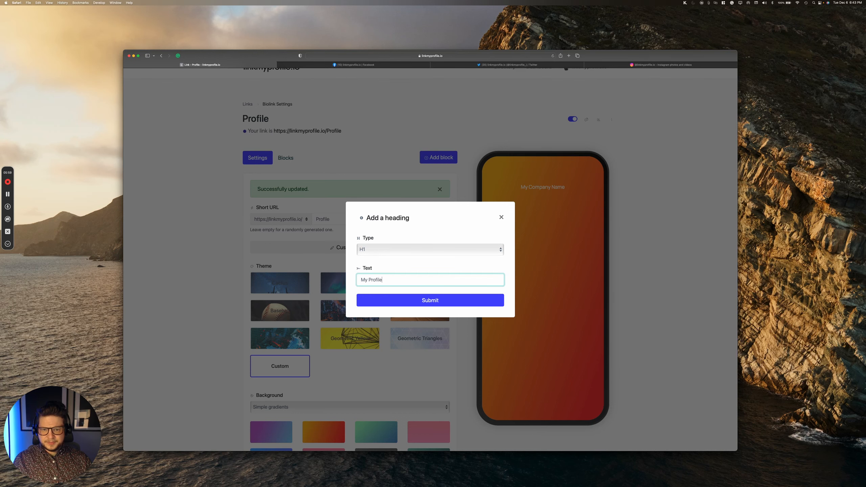
pyautogui.click(404, 298)
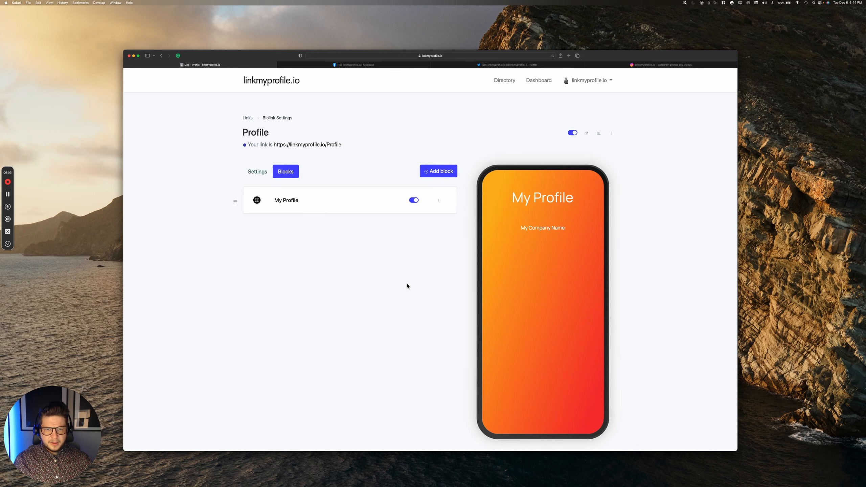
pyautogui.click(439, 172)
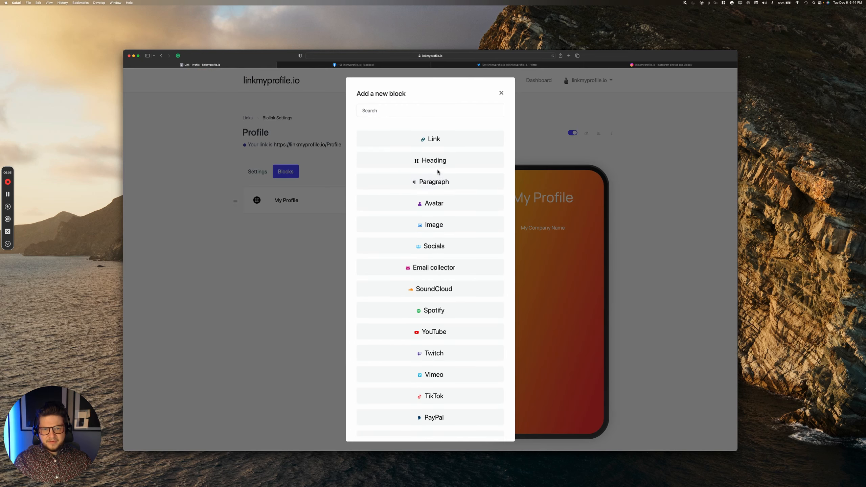
# Step: Add an Avatar block using me_blackandwhite.png from the Distinctly Developed folder
pyautogui.click(433, 204)
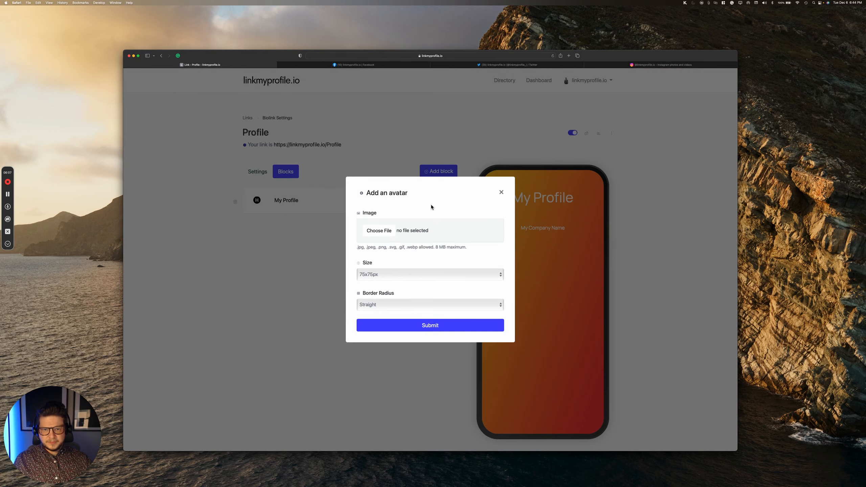
pyautogui.click(378, 231)
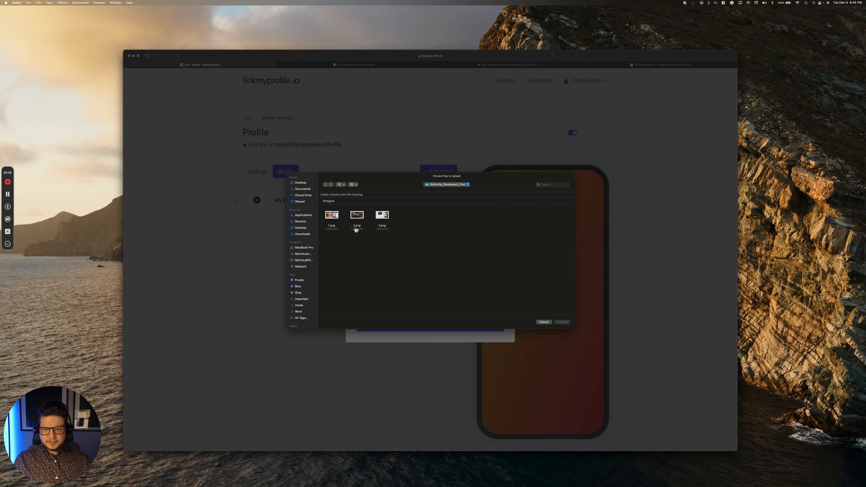
pyautogui.click(299, 183)
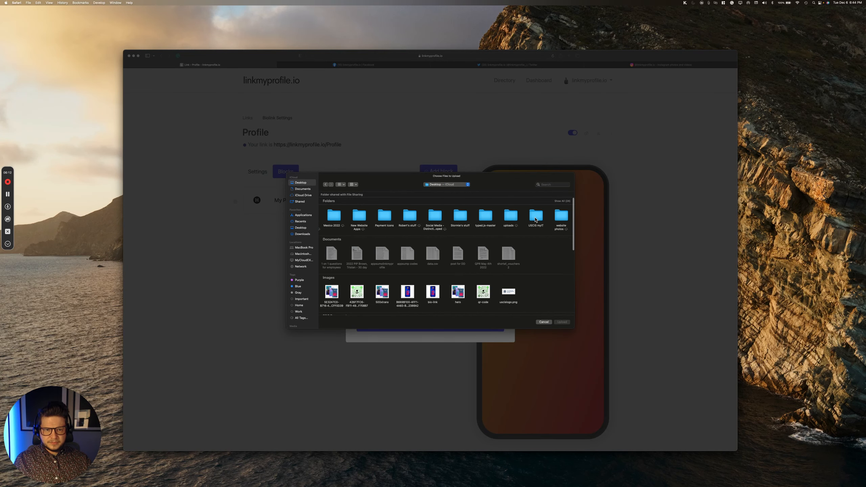
pyautogui.doubleClick(568, 224)
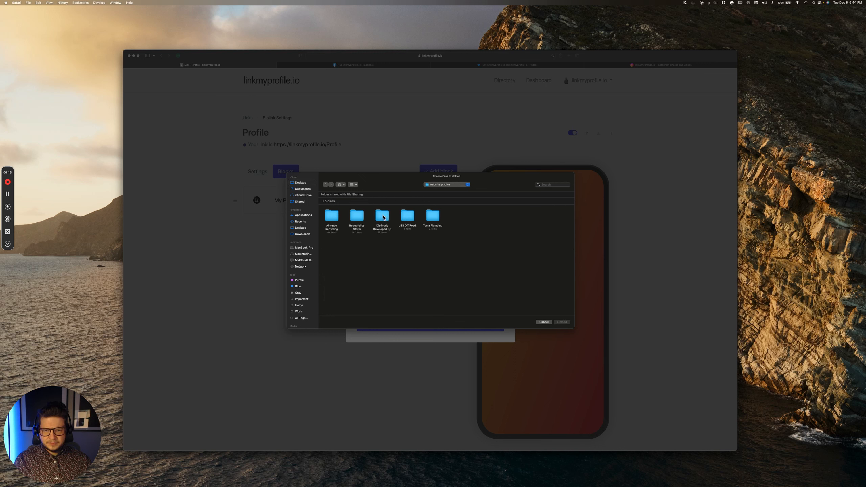
pyautogui.doubleClick(383, 217)
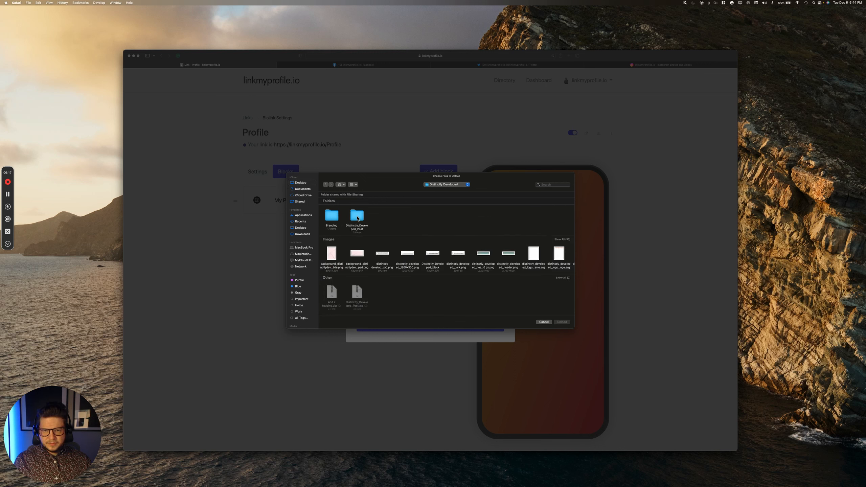
pyautogui.hscroll(10, 381, 248)
pyautogui.click(512, 258)
pyautogui.click(562, 321)
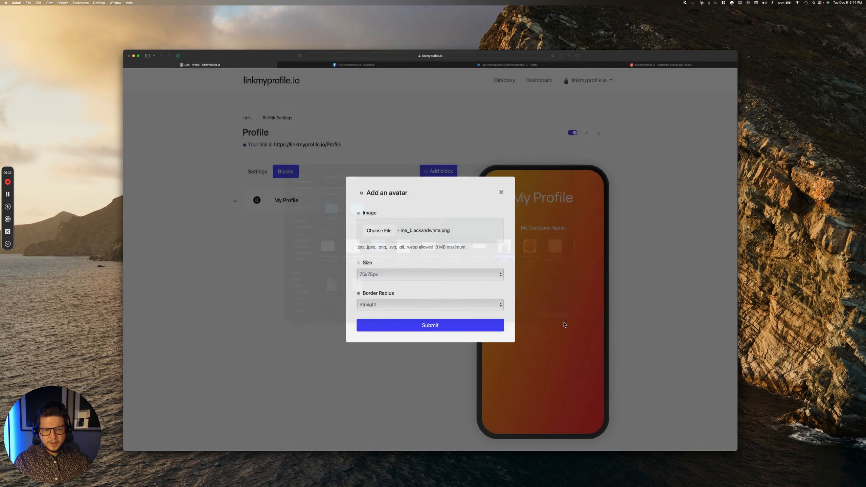
# Step: Make the avatar 150x150px and round, then move it above the My Profile heading
pyautogui.click(410, 273)
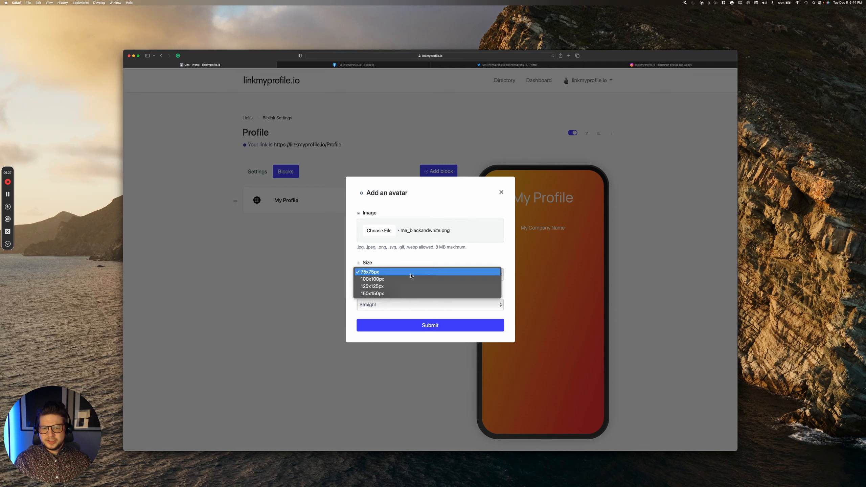
pyautogui.click(400, 293)
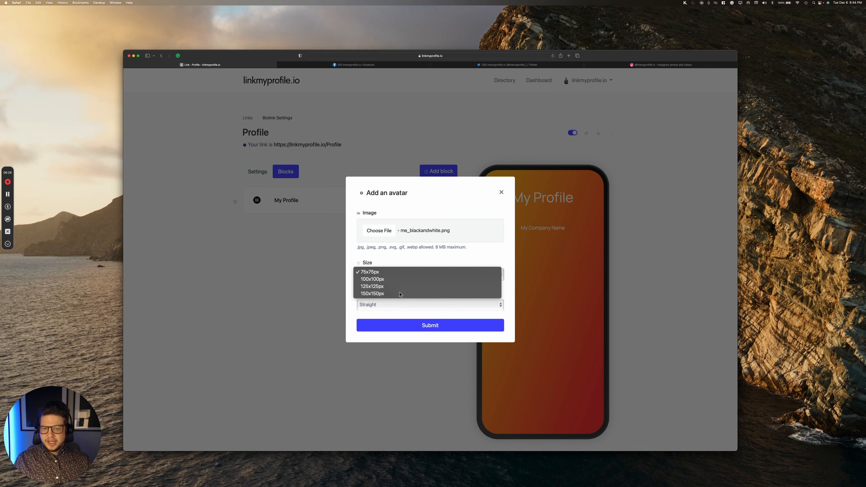
pyautogui.scroll(-2, 406, 290)
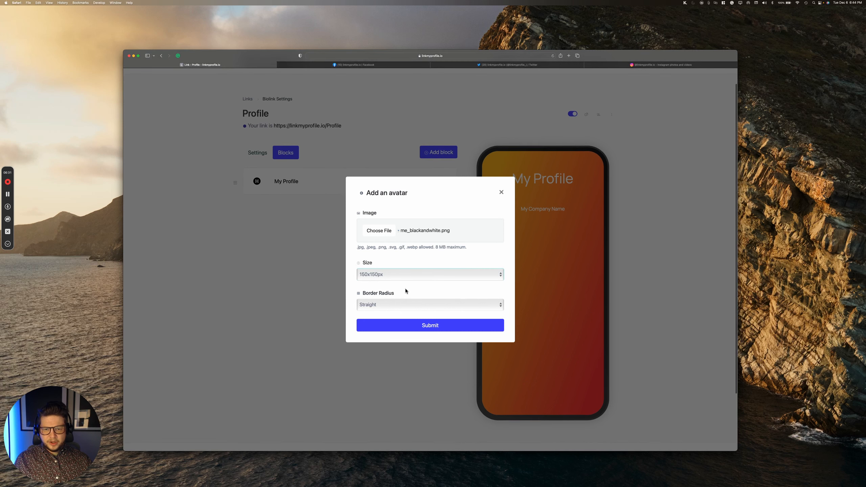
pyautogui.click(397, 304)
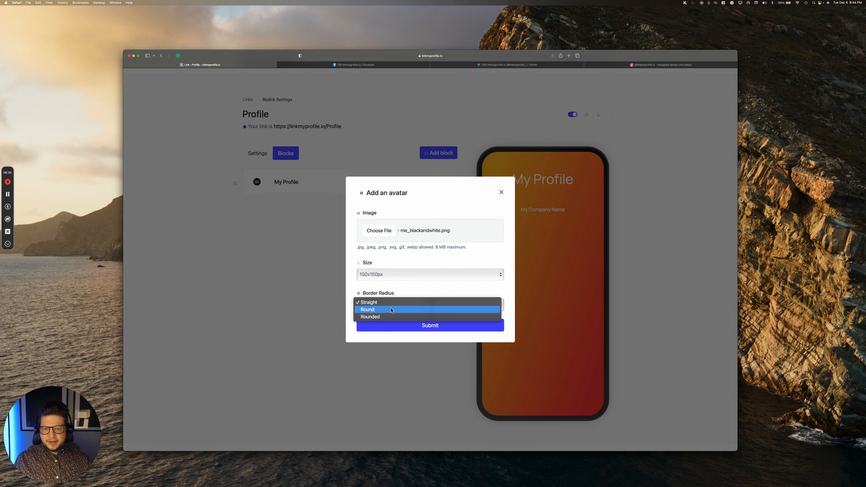
pyautogui.click(391, 310)
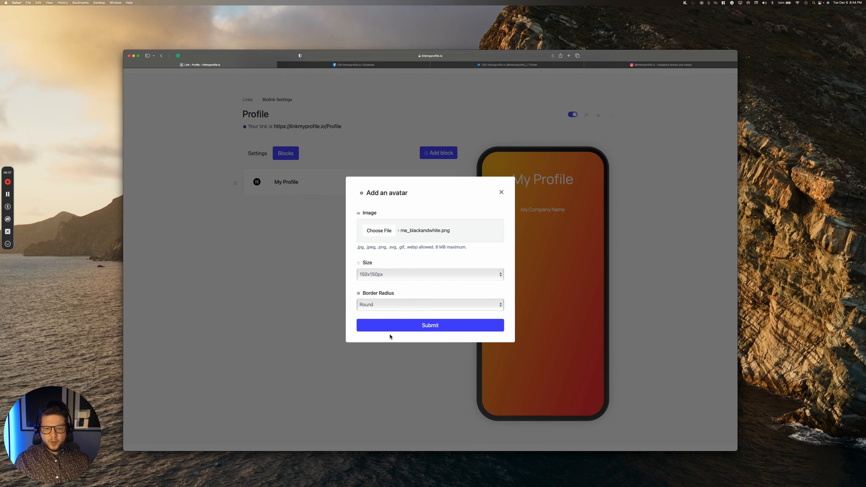
pyautogui.click(397, 328)
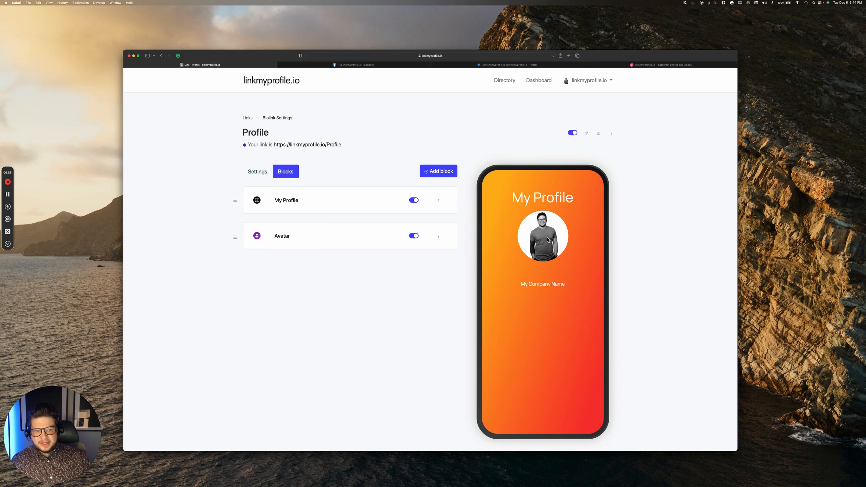
pyautogui.moveTo(235, 237); pyautogui.dragTo(236, 198)
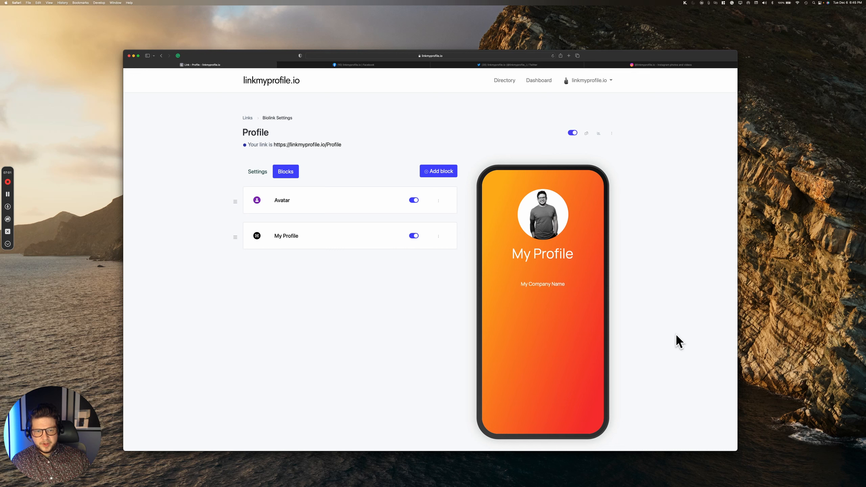
pyautogui.click(433, 172)
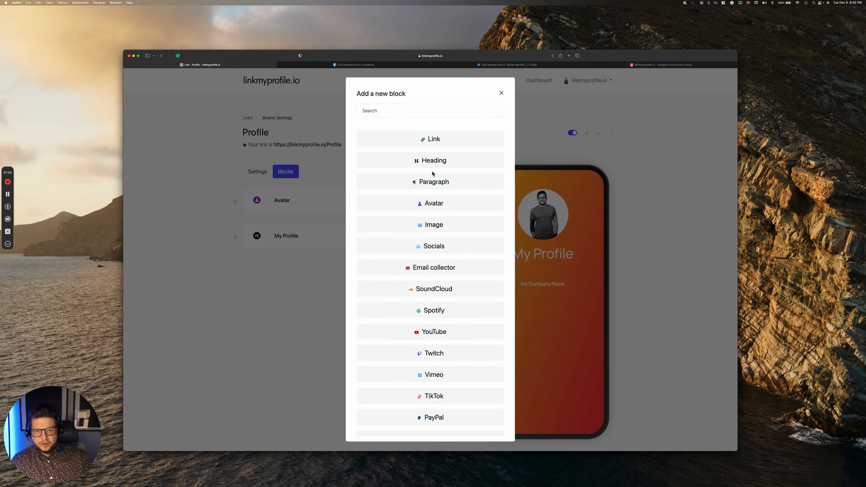
# Step: Add a paragraph block reading 'Learn about all of the different projects I'm involved in here.'
pyautogui.click(430, 180)
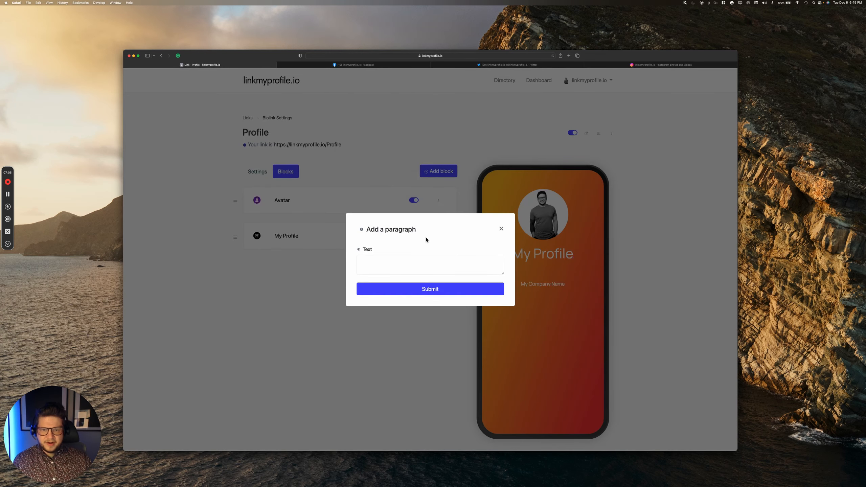
pyautogui.click(409, 262)
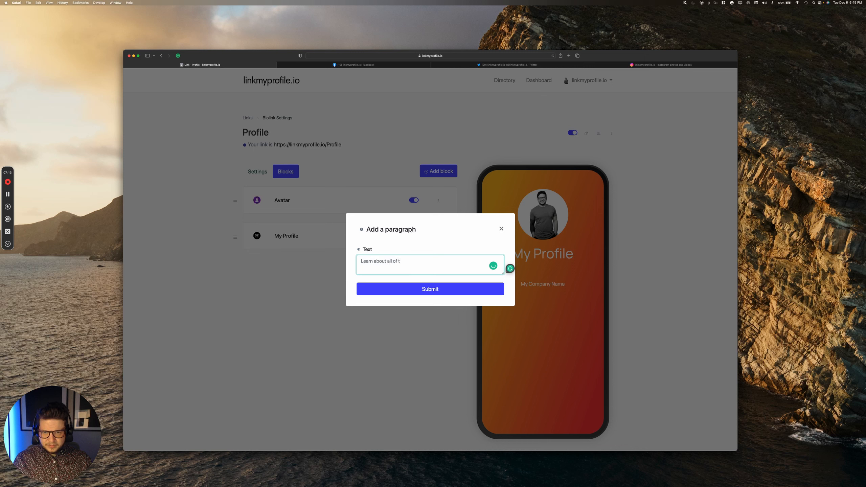
pyautogui.write("erent projects I'm")
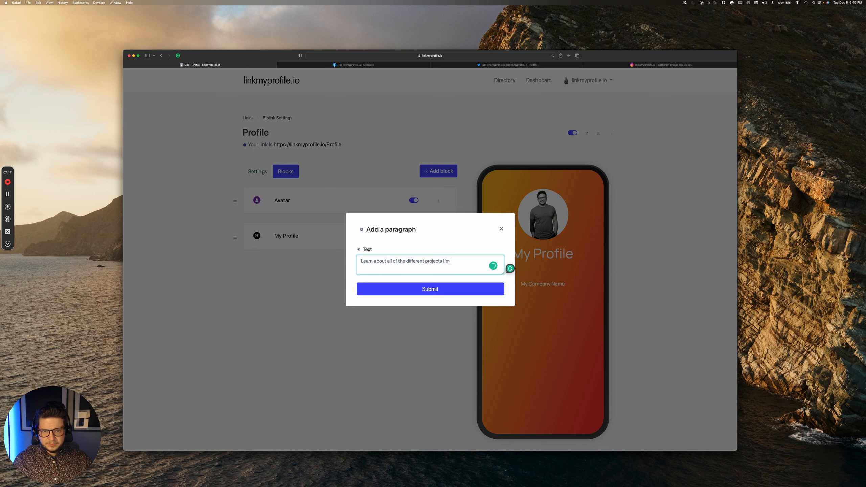
pyautogui.write(' involved in here.')
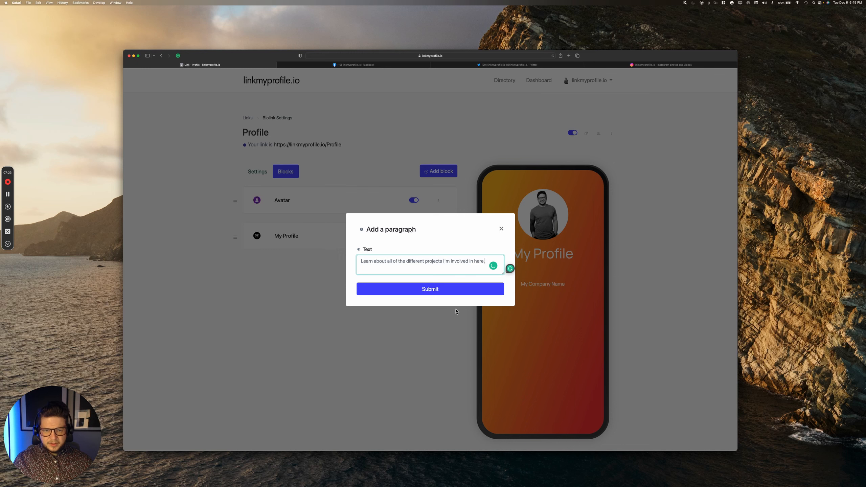
pyautogui.click(439, 292)
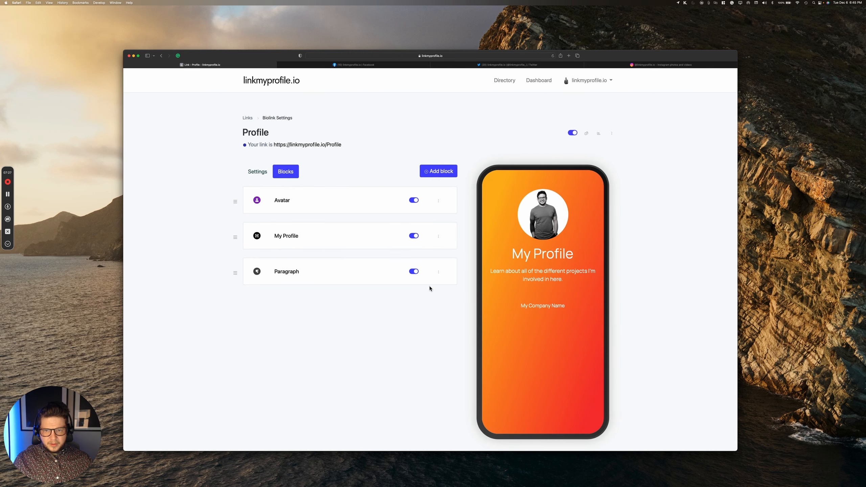
# Step: Add an Image block showing Effective_Feedback.png below the paragraph
pyautogui.click(441, 173)
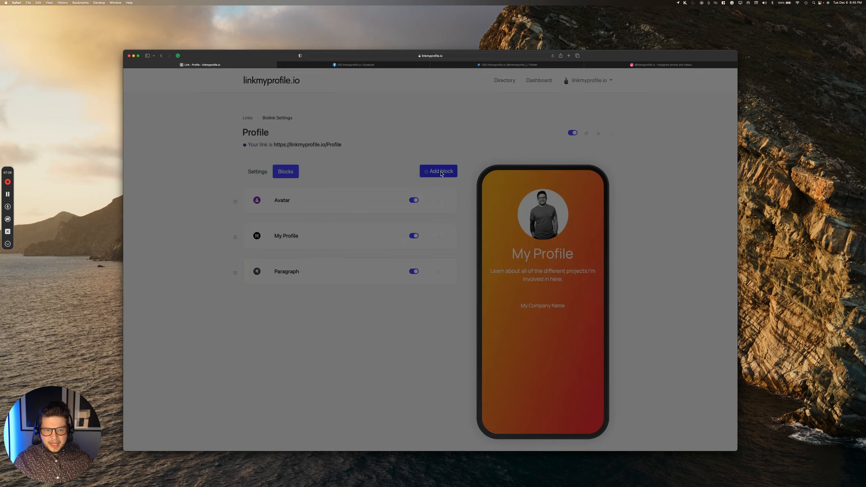
pyautogui.scroll(-2, 467, 213)
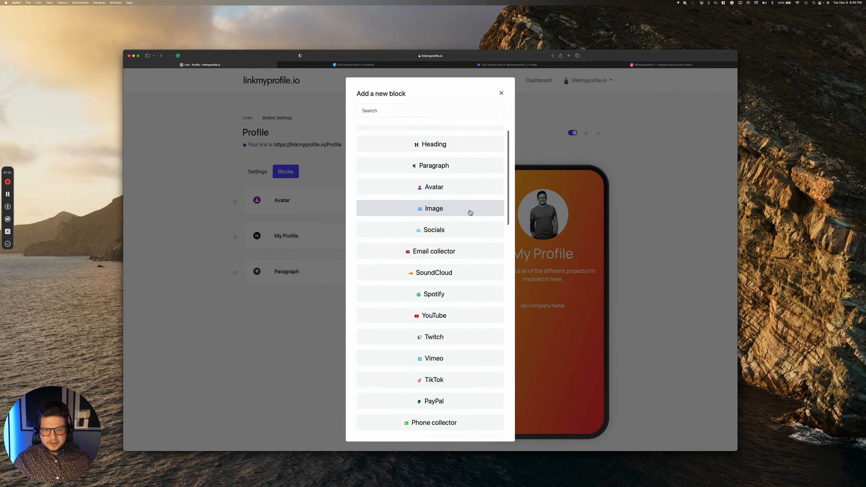
pyautogui.click(450, 208)
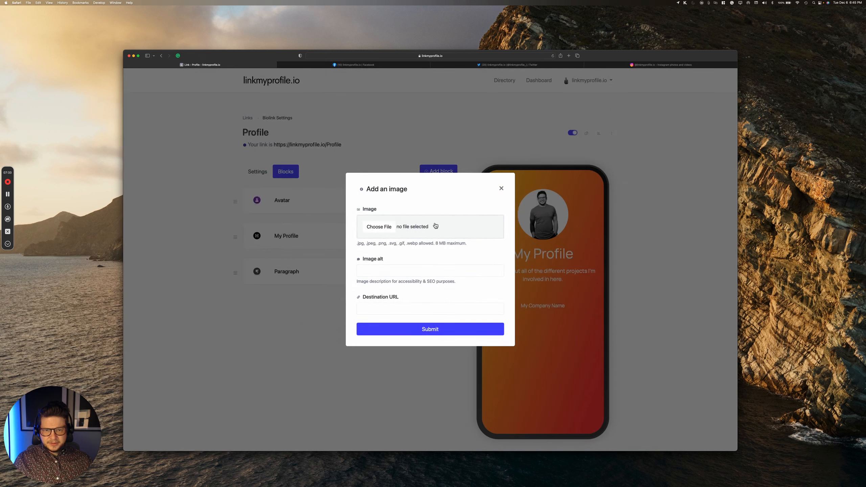
pyautogui.click(388, 228)
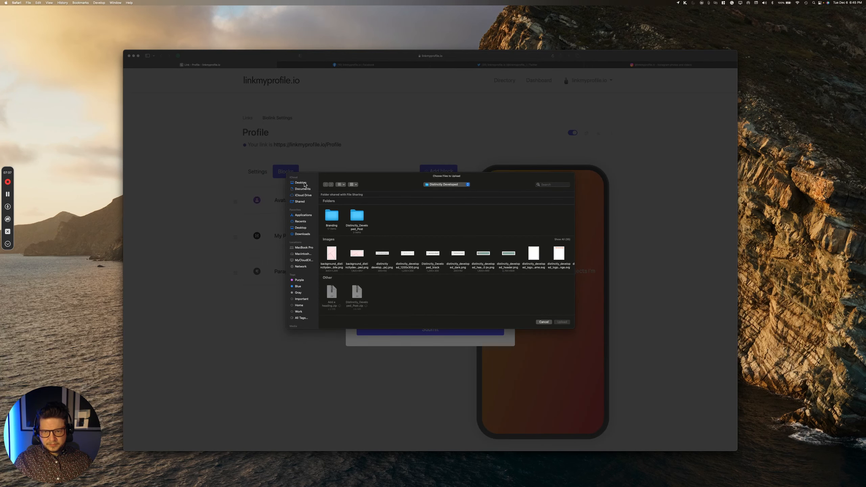
pyautogui.hscroll(10, 512, 260)
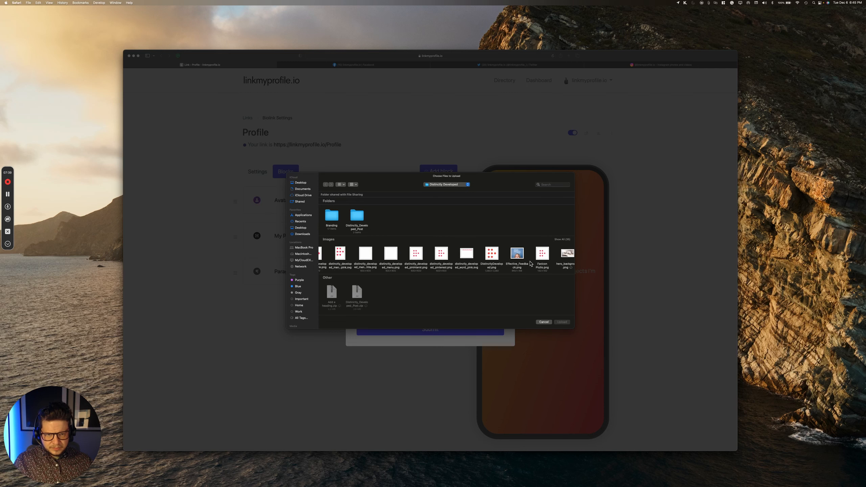
pyautogui.click(475, 254)
pyautogui.click(562, 321)
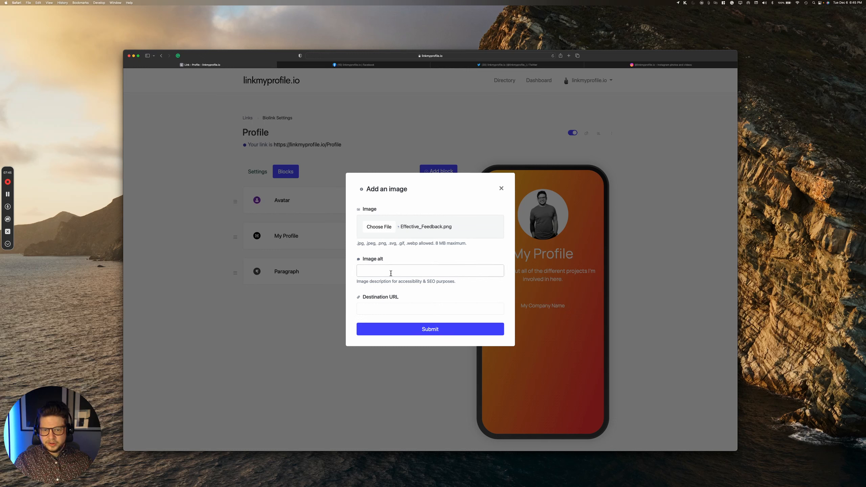
pyautogui.click(392, 305)
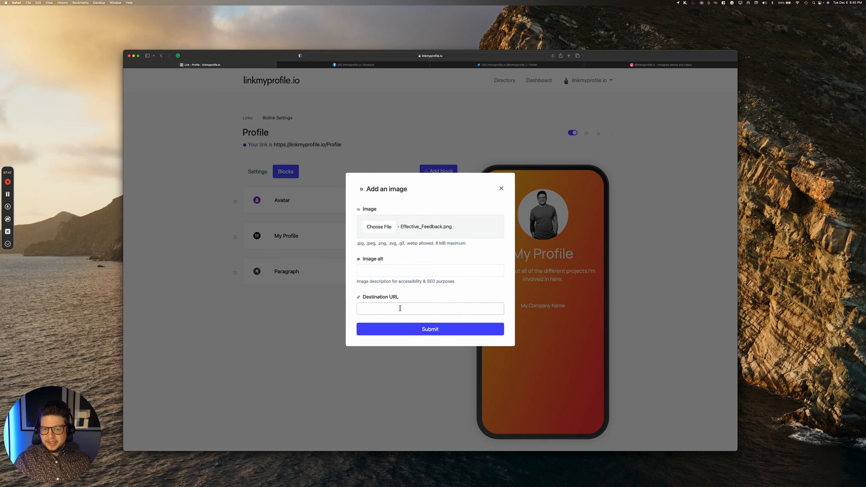
pyautogui.click(439, 333)
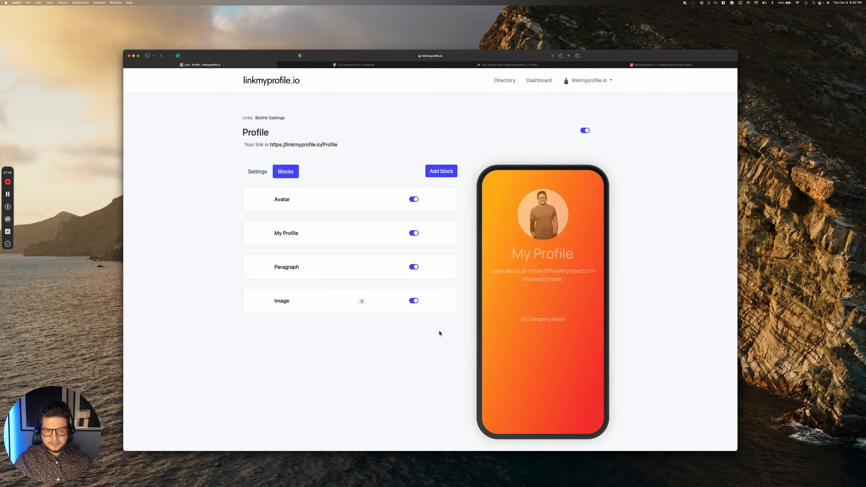
pyautogui.scroll(-2, 556, 348)
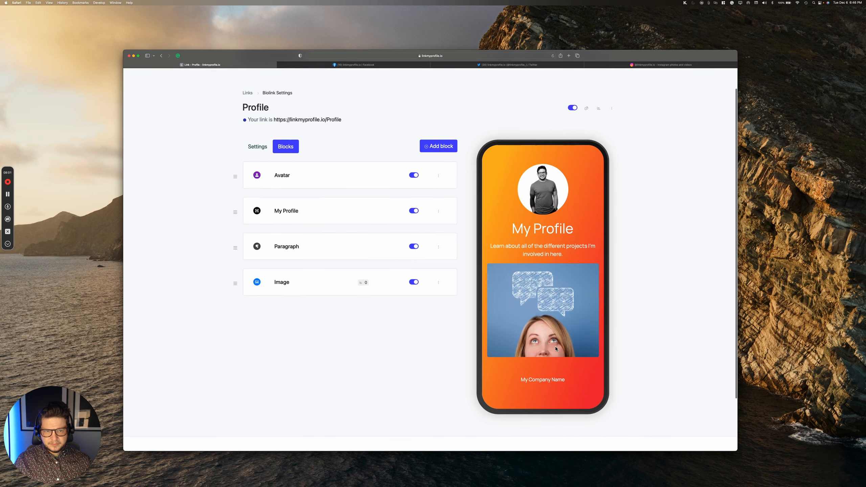
# Step: Start a Socials block with white, Large icons and the support e-mail address filled in
pyautogui.click(438, 147)
pyautogui.scroll(-1, 431, 233)
pyautogui.scroll(-1, 432, 234)
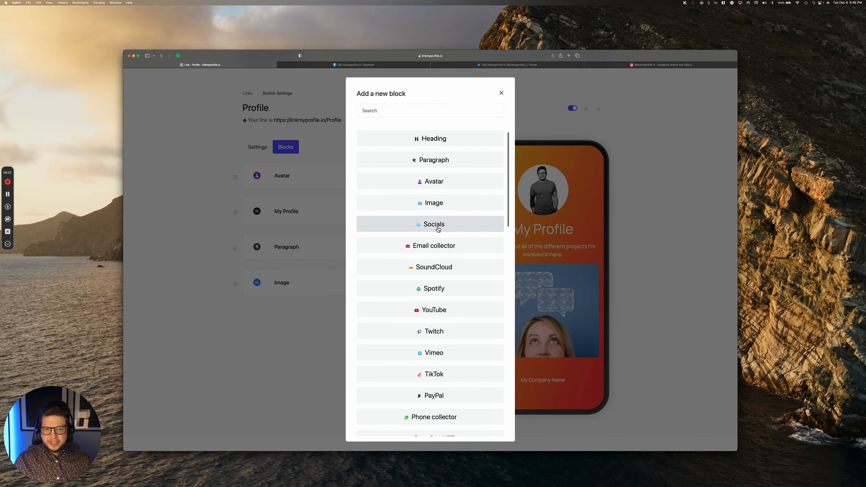
pyautogui.click(435, 226)
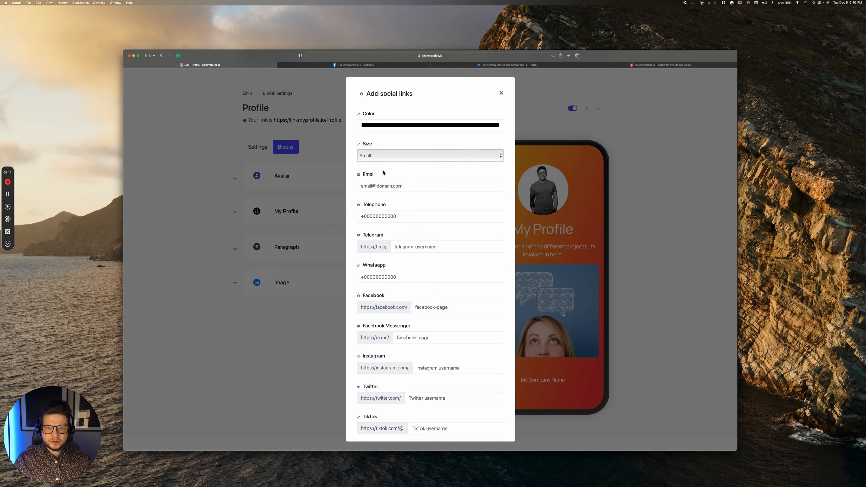
pyautogui.scroll(1, 383, 170)
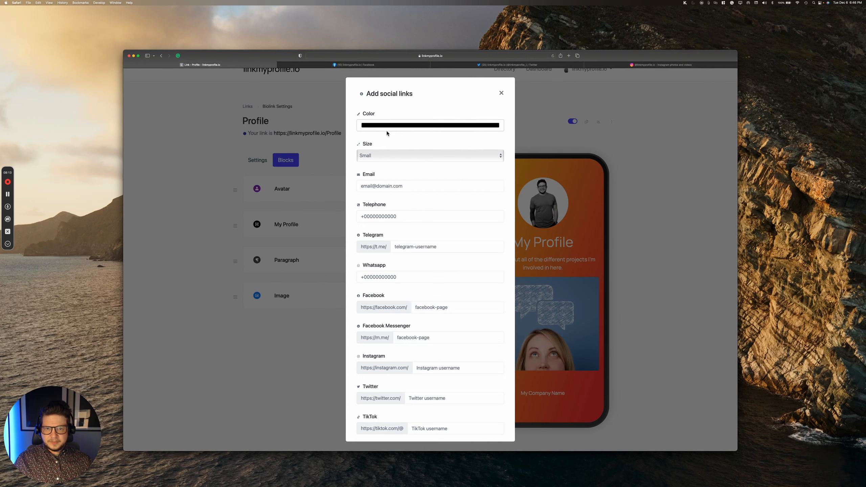
pyautogui.click(395, 126)
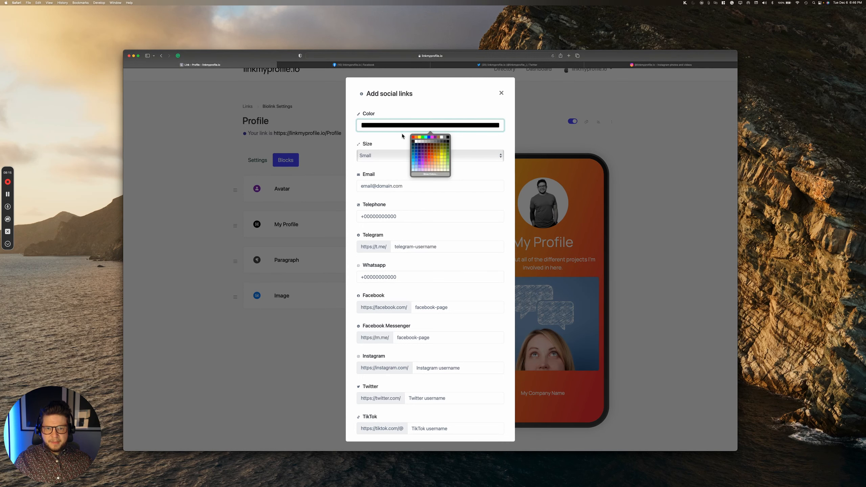
pyautogui.click(417, 141)
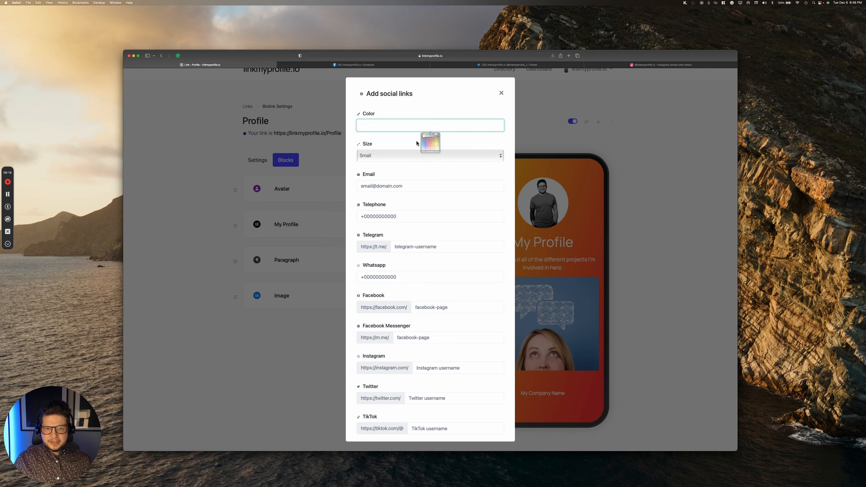
pyautogui.click(396, 157)
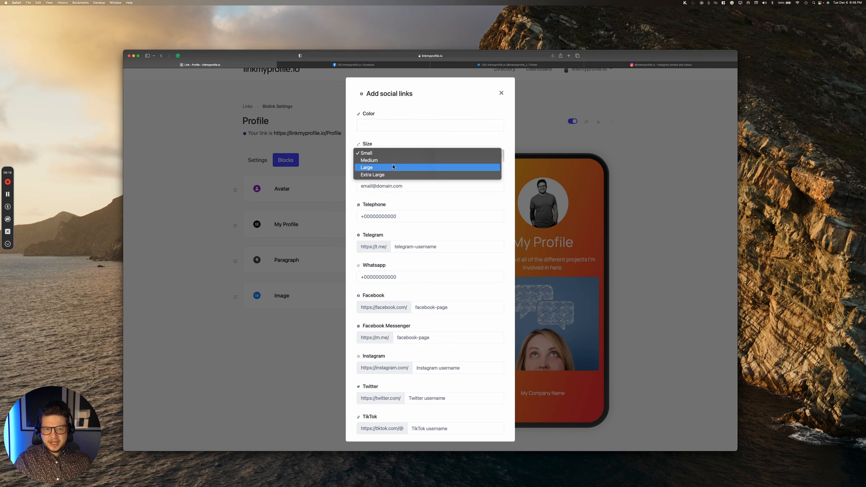
pyautogui.click(393, 167)
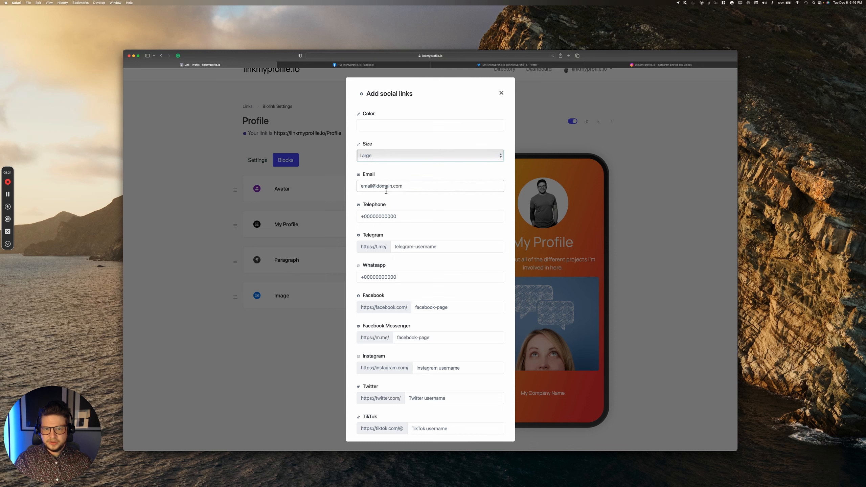
pyautogui.click(400, 187)
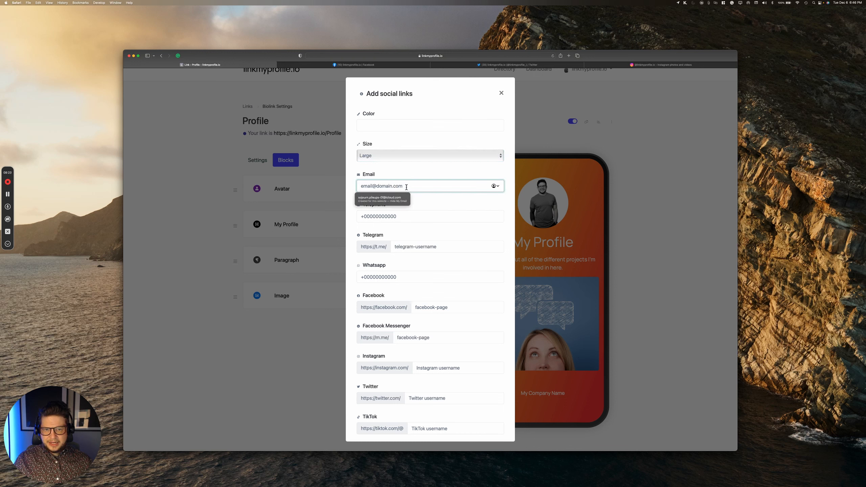
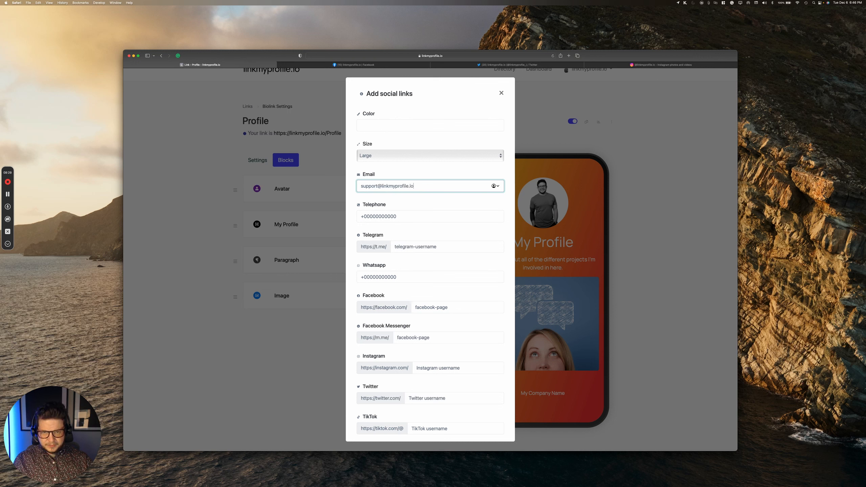
# Step: Check the Facebook page's web address in another tab, then return to the profile editor
pyautogui.click(396, 218)
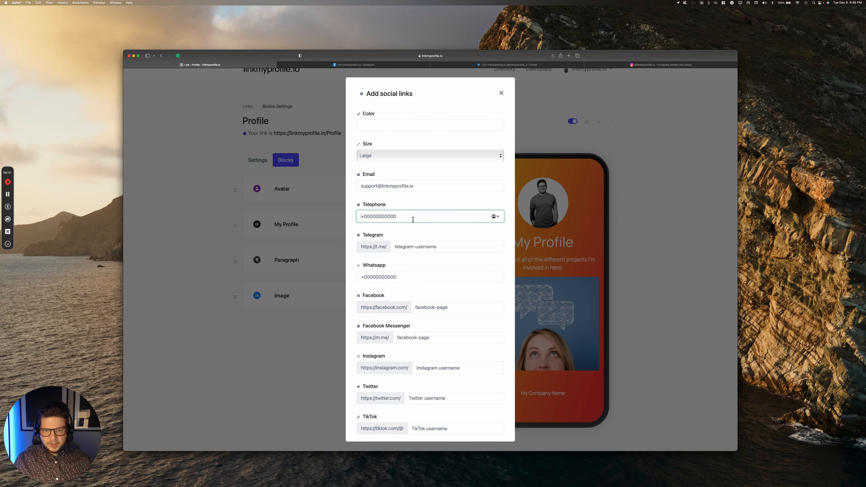
pyautogui.scroll(-2, 410, 222)
pyautogui.scroll(-4, 412, 225)
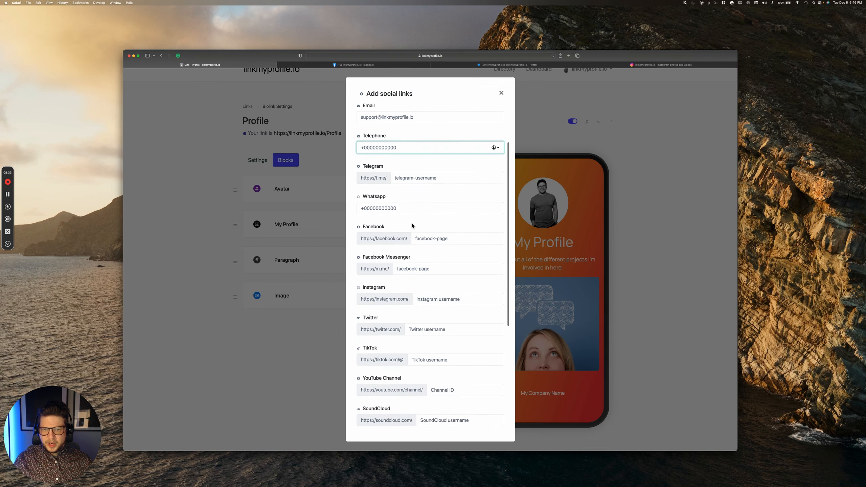
pyautogui.scroll(-1, 414, 227)
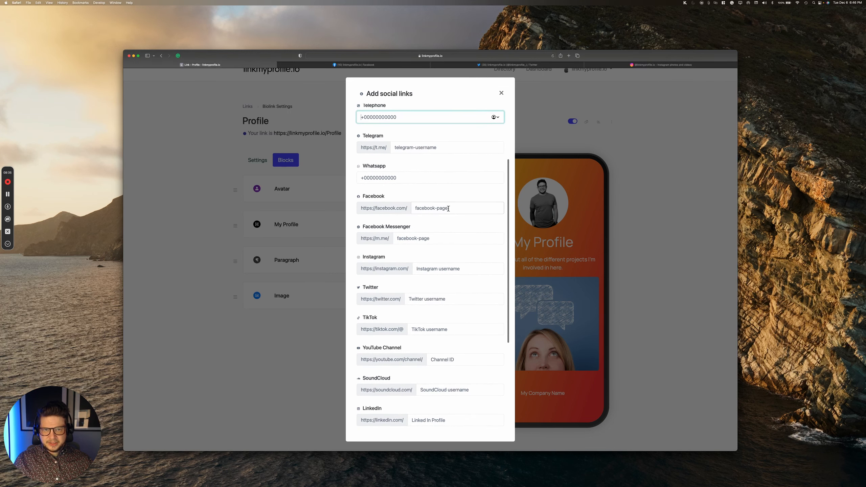
pyautogui.click(346, 63)
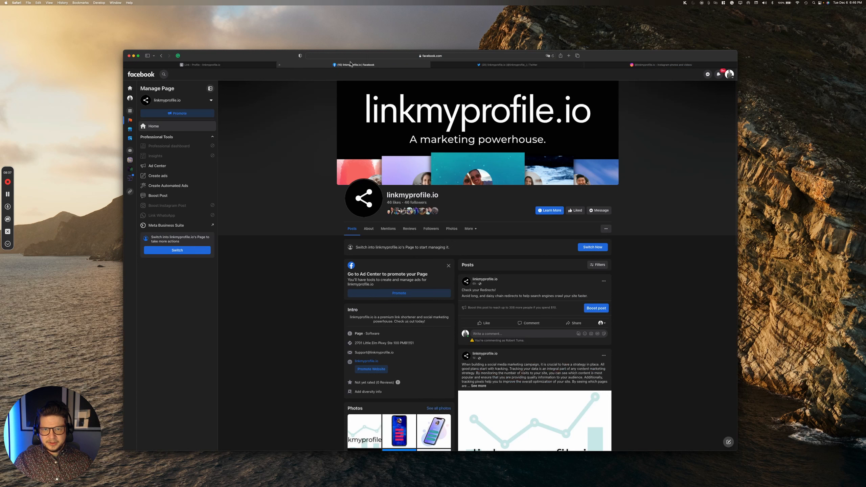
pyautogui.click(382, 56)
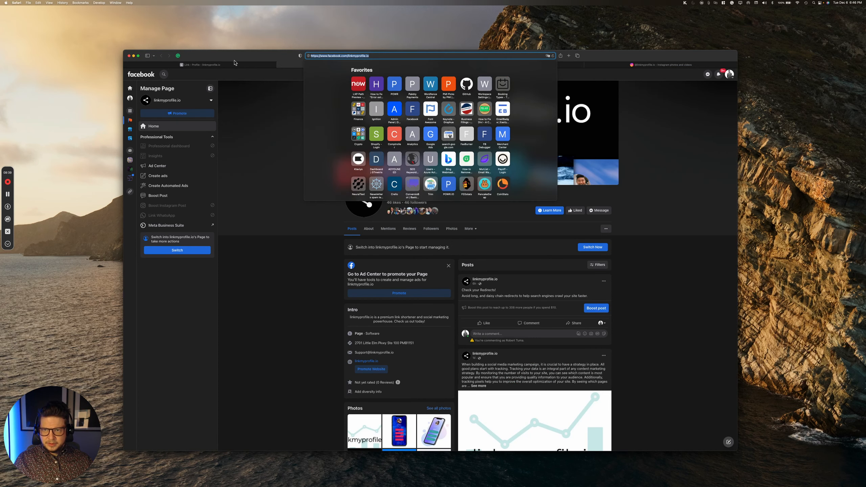
pyautogui.click(220, 64)
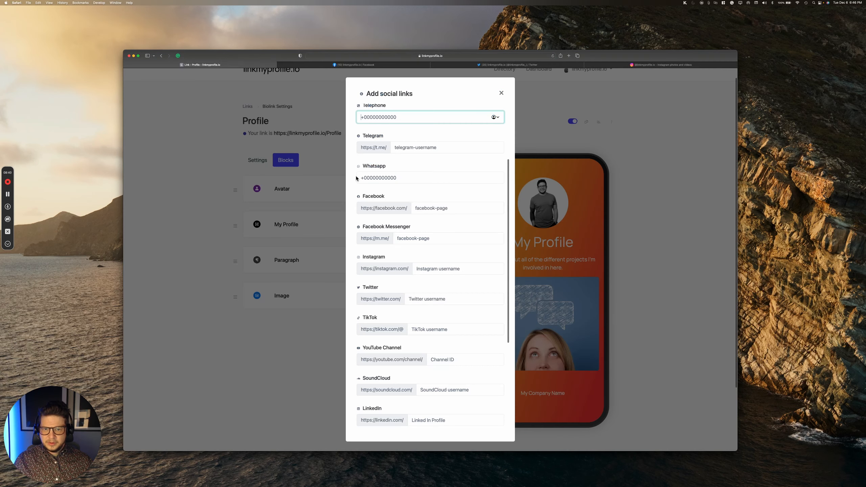
# Step: Fill in the Facebook page name and the Instagram and Twitter usernames
pyautogui.click(429, 208)
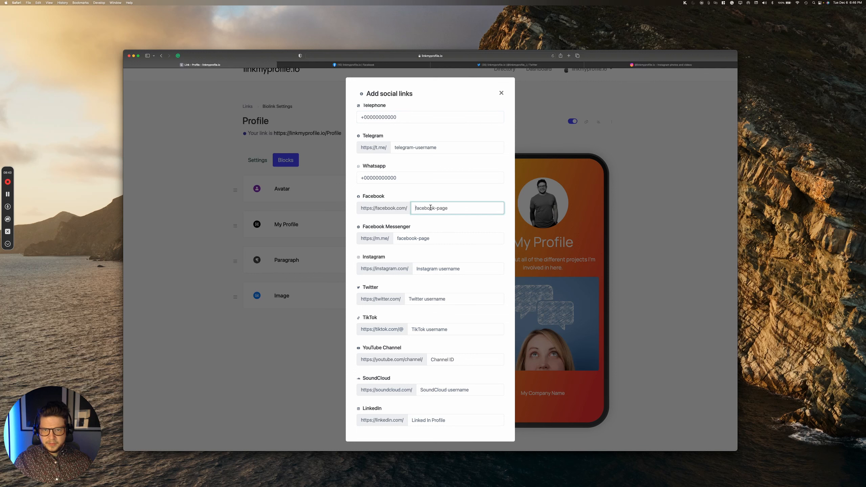
pyautogui.write('linkmyprofile.io')
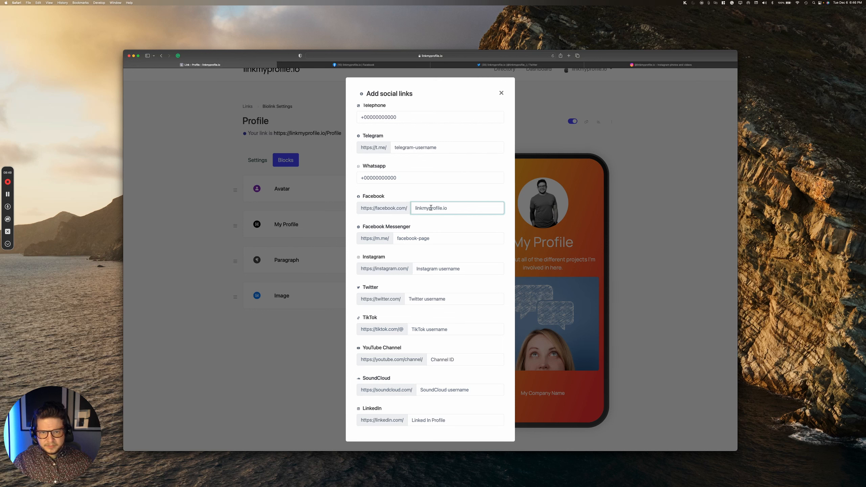
pyautogui.click(454, 269)
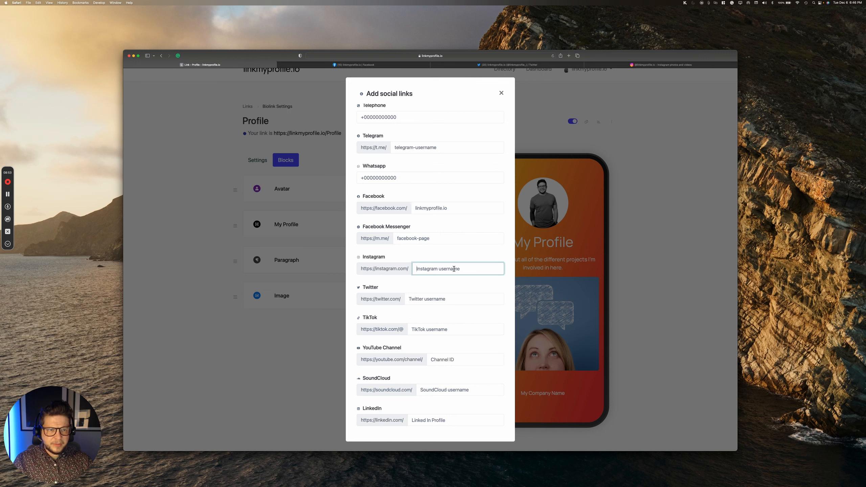
pyautogui.write('lnik')
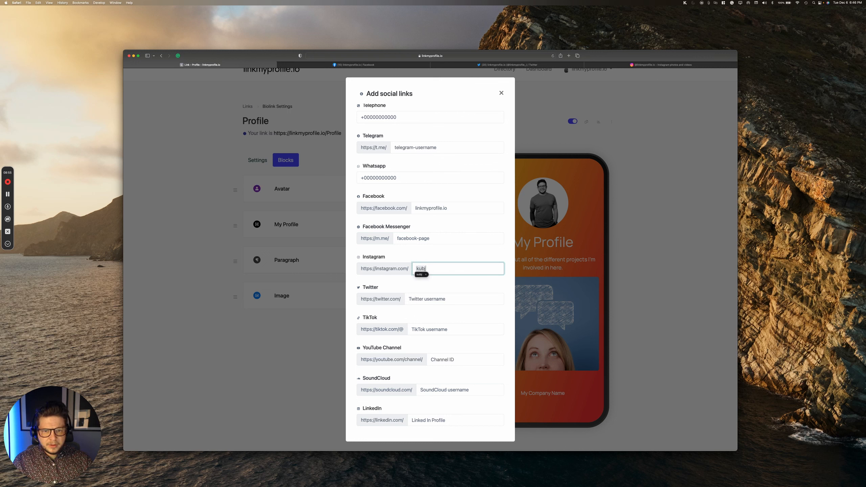
pyautogui.press('BackSpace')
pyautogui.press('BackSpace')
pyautogui.press('BackSpace')
pyautogui.press('BackSpace')
pyautogui.write('linkmyprofile.io')
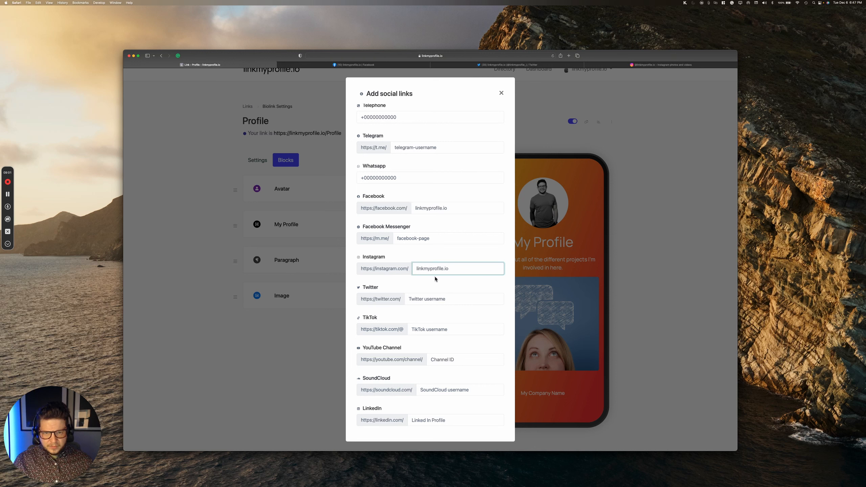
pyautogui.click(447, 296)
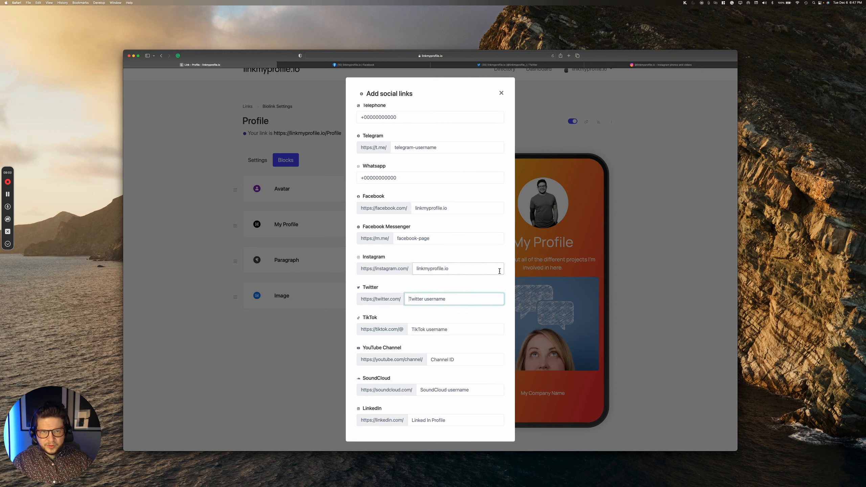
pyautogui.write('linkmyprofile_')
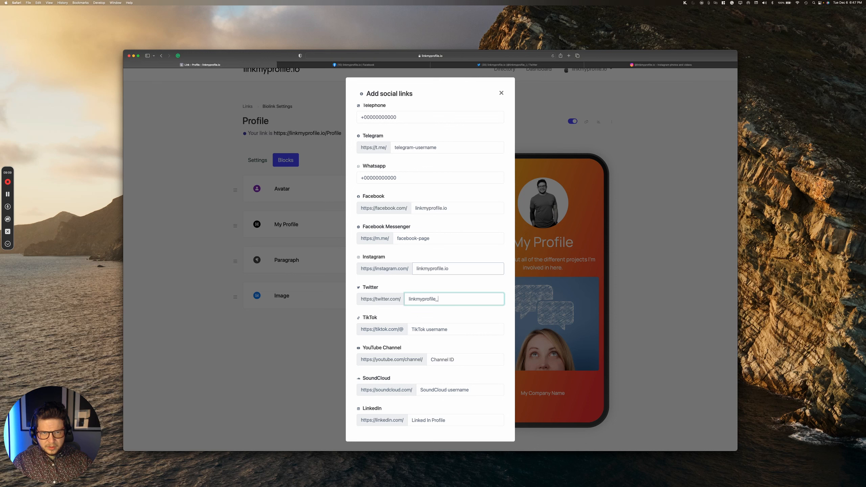
# Step: Review the social links form and save the Socials block beneath the image
pyautogui.scroll(-5, 442, 297)
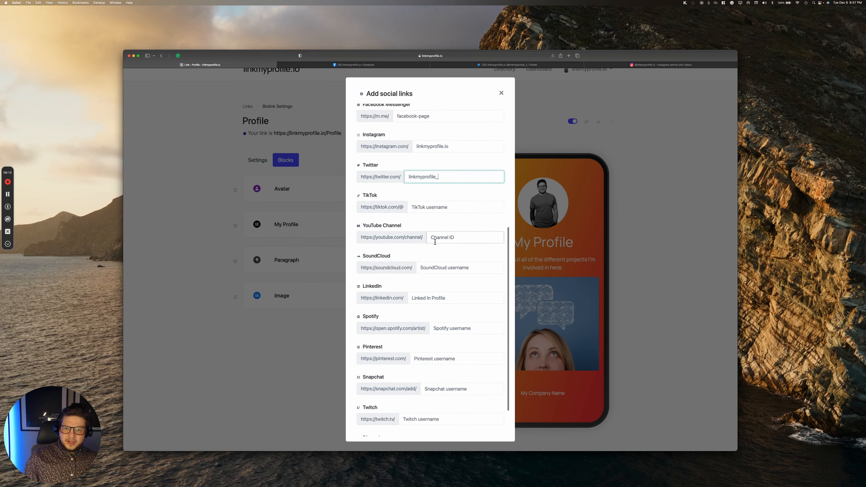
pyautogui.scroll(-2, 413, 303)
pyautogui.scroll(-1, 415, 304)
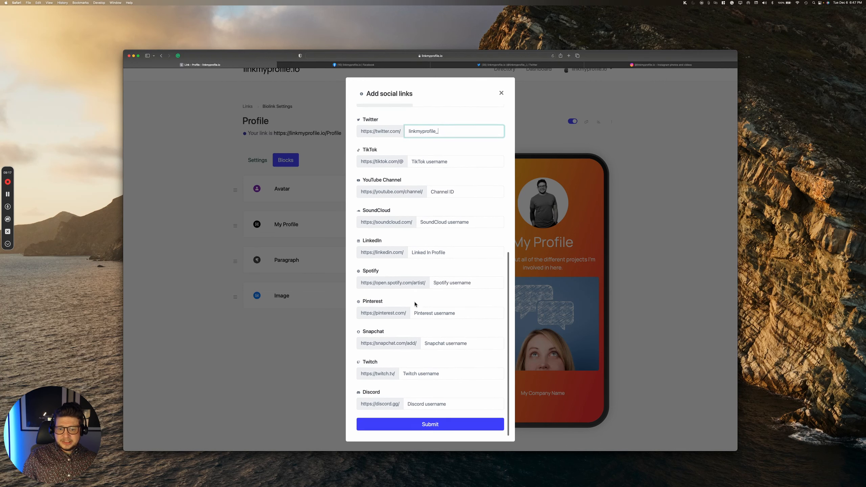
pyautogui.scroll(1, 423, 298)
pyautogui.scroll(8, 423, 297)
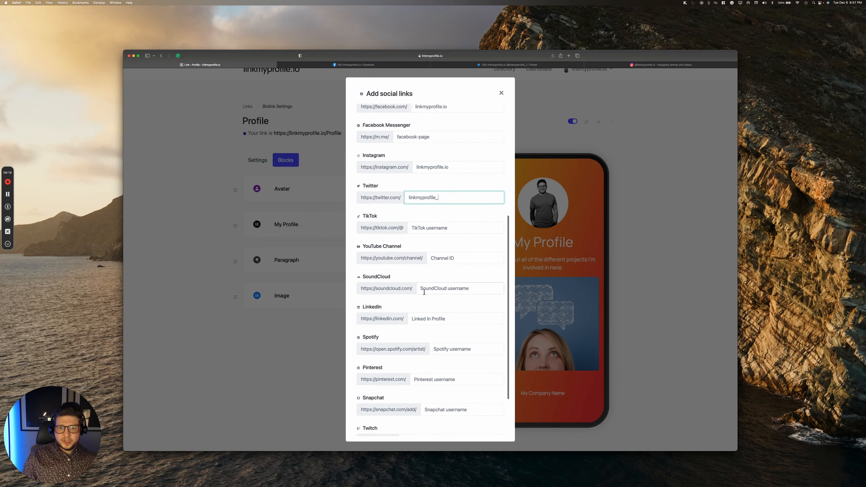
pyautogui.scroll(6, 419, 292)
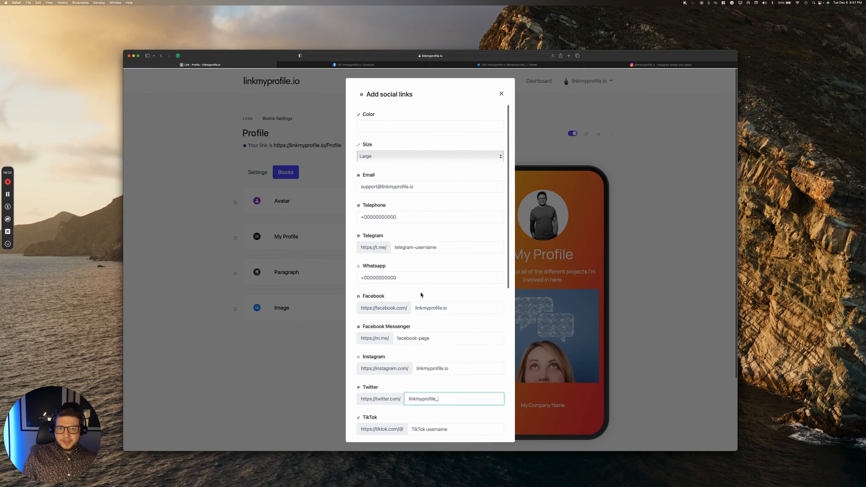
pyautogui.scroll(-7, 420, 294)
pyautogui.scroll(-9, 420, 292)
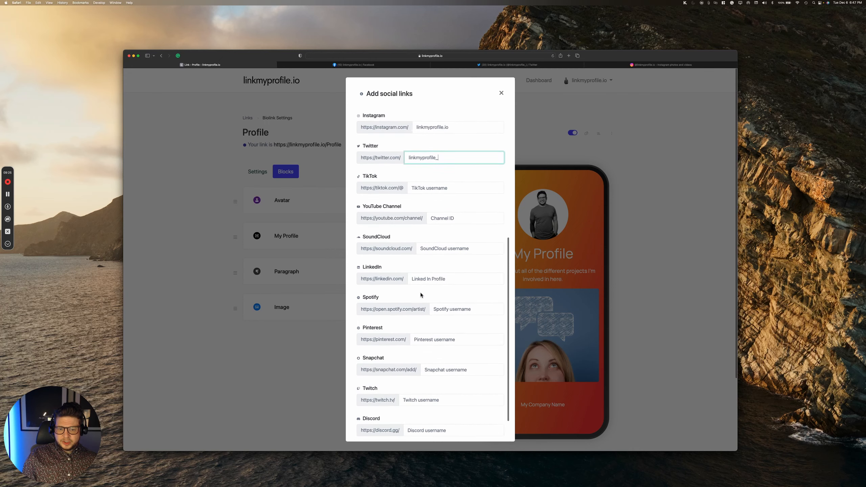
pyautogui.click(437, 424)
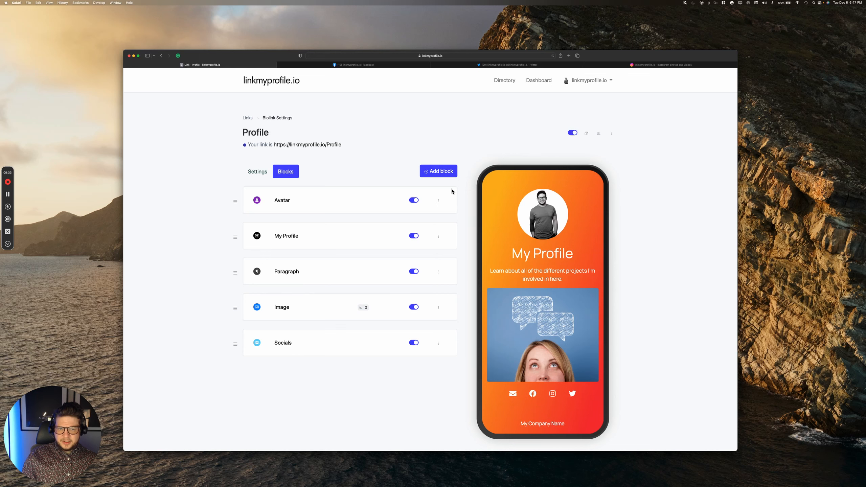
# Step: Add an Email collector block named 'Join my Newsletter'
pyautogui.click(439, 171)
pyautogui.scroll(-2, 446, 218)
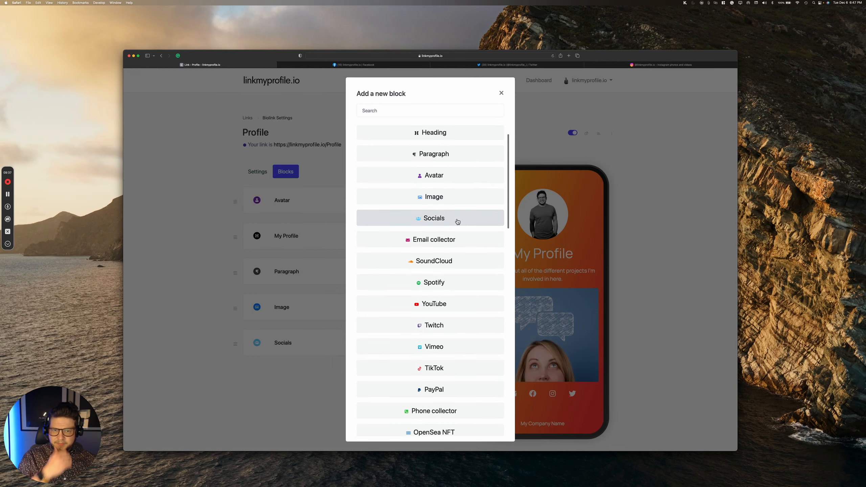
pyautogui.click(446, 241)
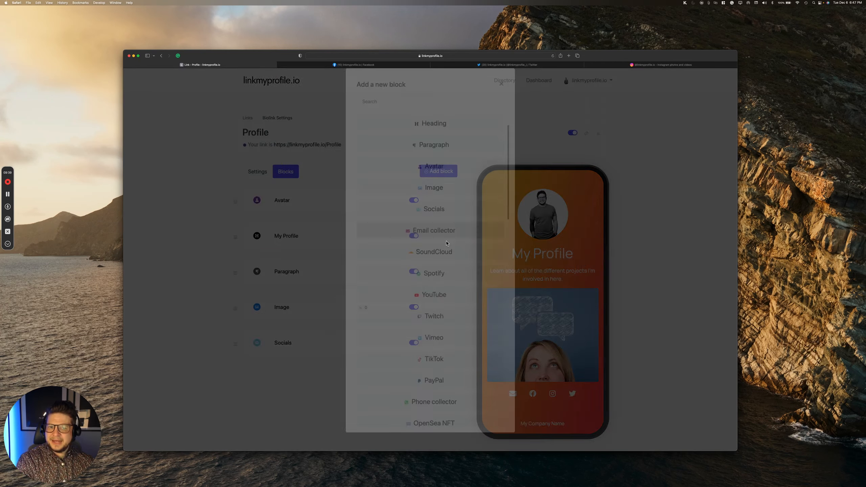
pyautogui.click(449, 268)
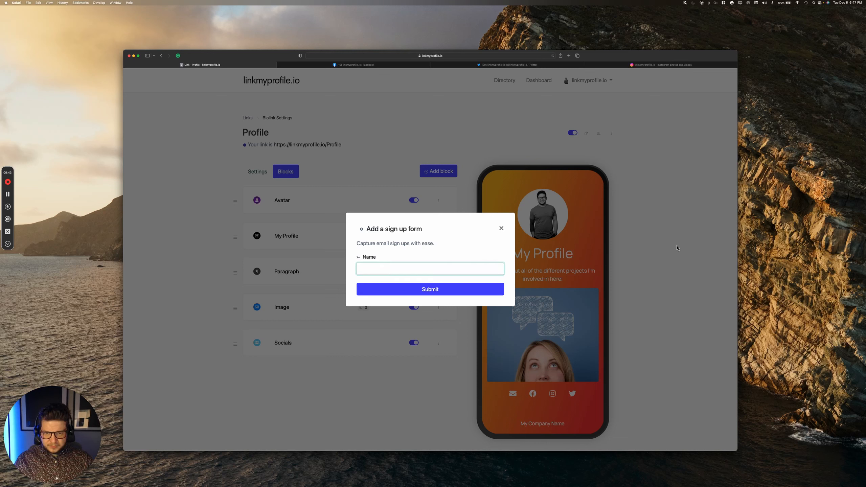
pyautogui.press('BackSpace')
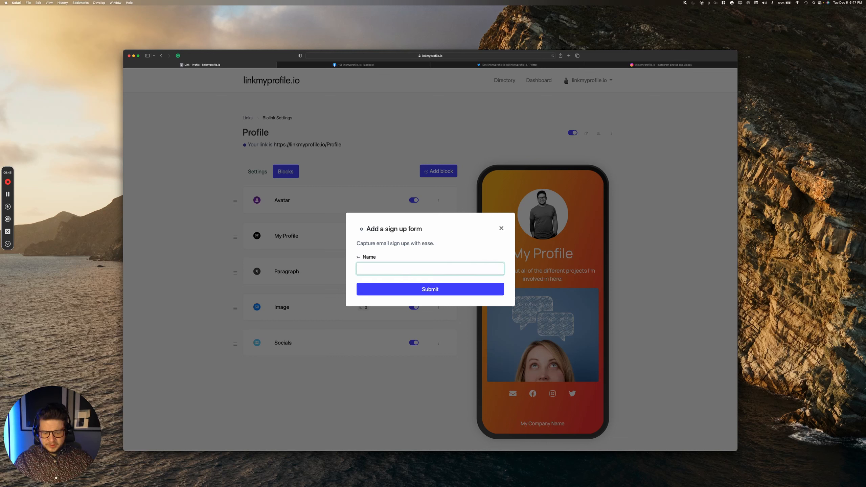
pyautogui.write('Join my Newsletter')
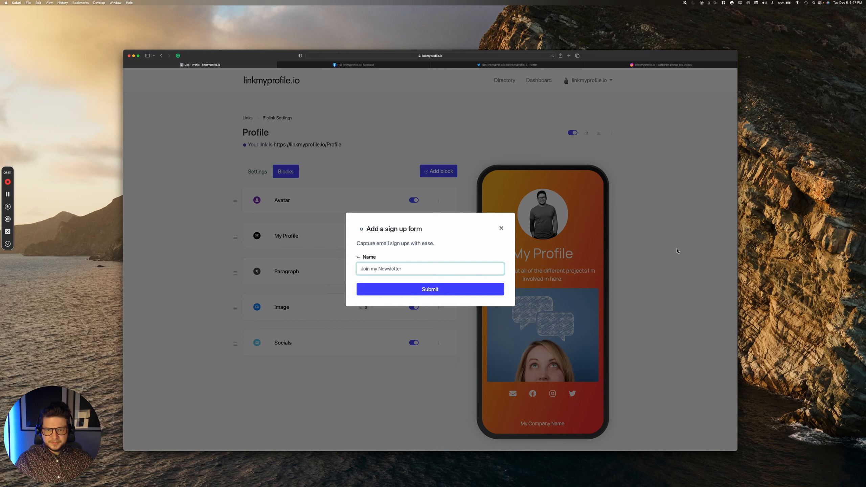
pyautogui.click(440, 290)
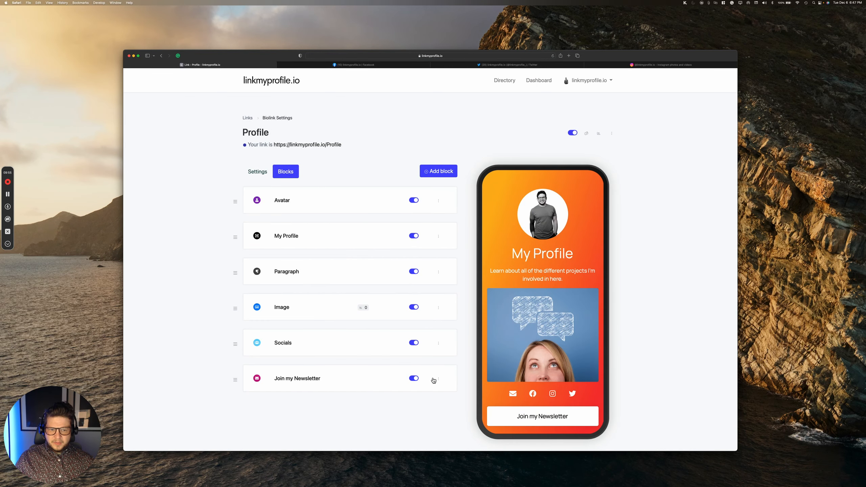
# Step: Show the options menu of the Join my Newsletter block
pyautogui.scroll(-2, 540, 370)
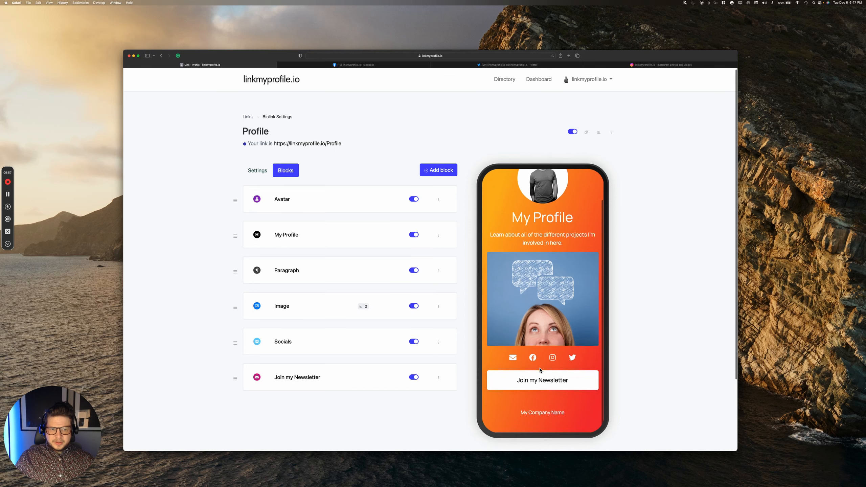
pyautogui.scroll(3, 574, 269)
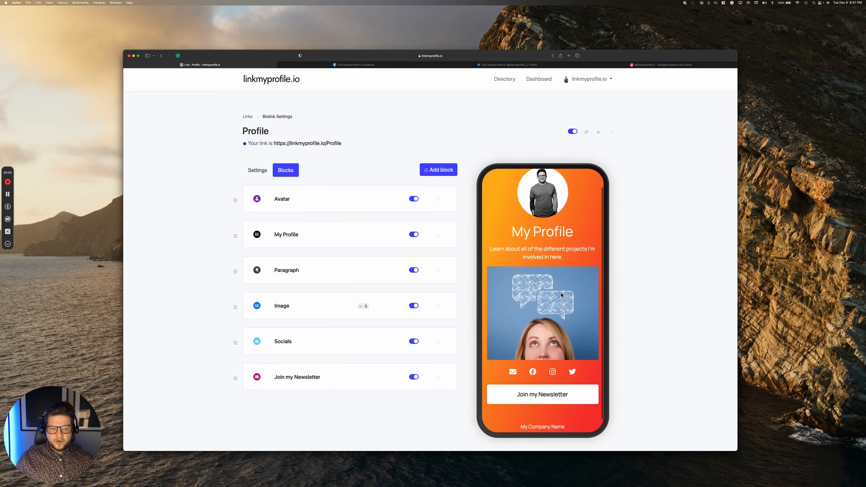
pyautogui.scroll(-3, 563, 290)
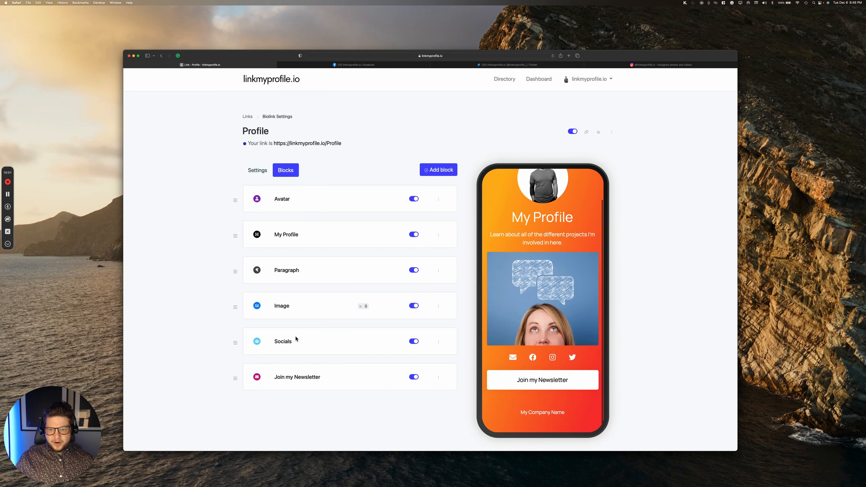
pyautogui.click(438, 377)
pyautogui.scroll(-1, 438, 377)
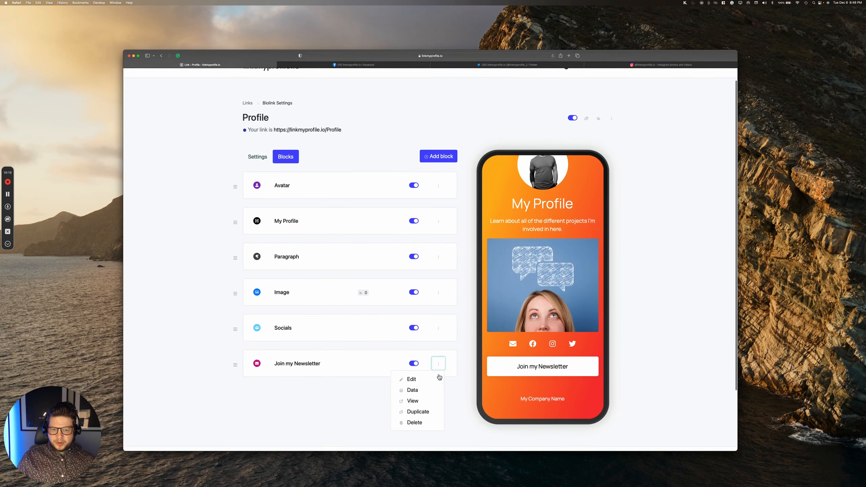
# Step: Edit the Join my Newsletter block and expand its customization settings
pyautogui.click(419, 375)
pyautogui.scroll(-3, 422, 376)
pyautogui.scroll(-3, 421, 375)
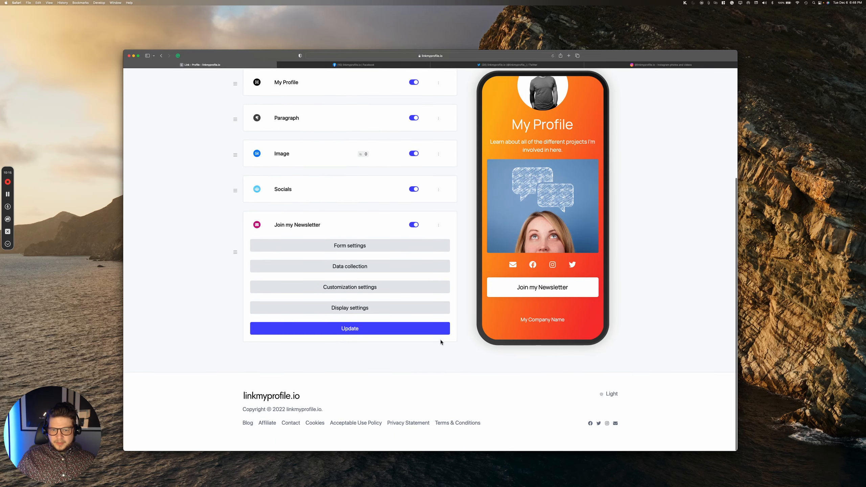
pyautogui.click(359, 288)
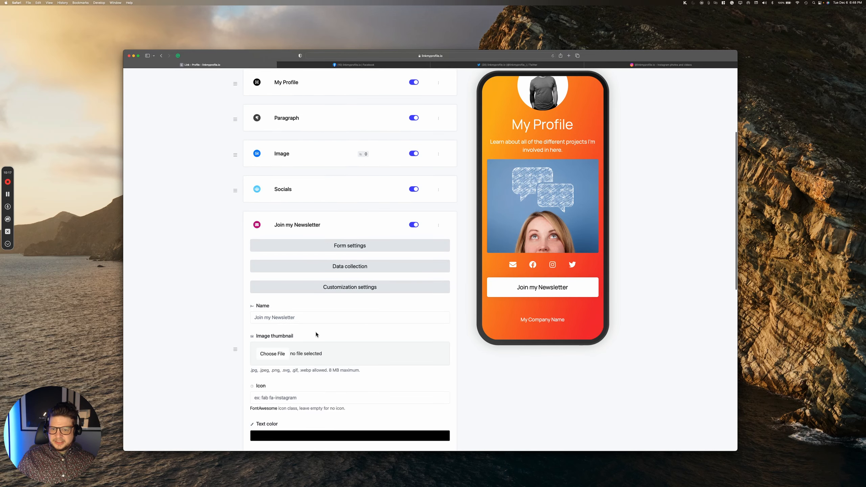
pyautogui.scroll(-2, 316, 335)
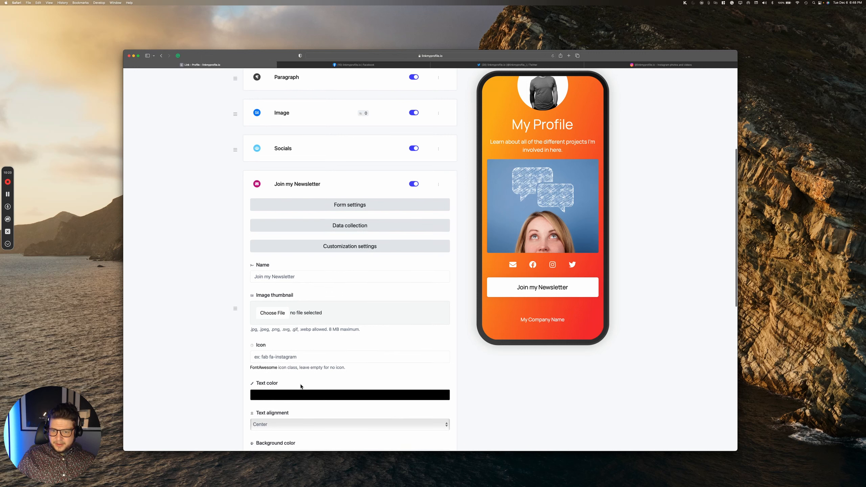
pyautogui.scroll(-3, 301, 385)
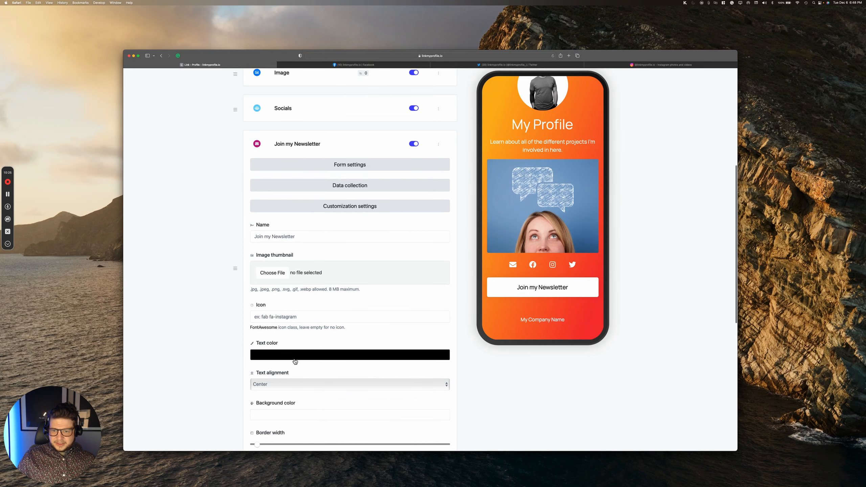
pyautogui.scroll(-2, 305, 377)
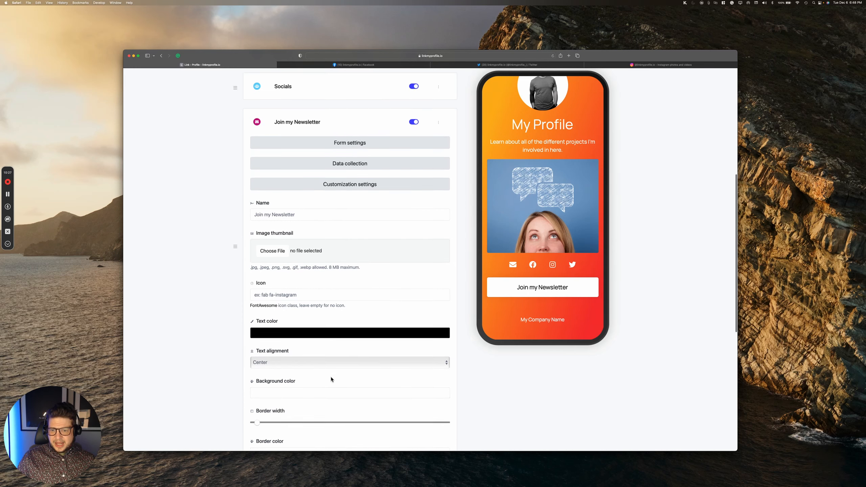
pyautogui.scroll(-2, 330, 379)
pyautogui.scroll(-5, 331, 379)
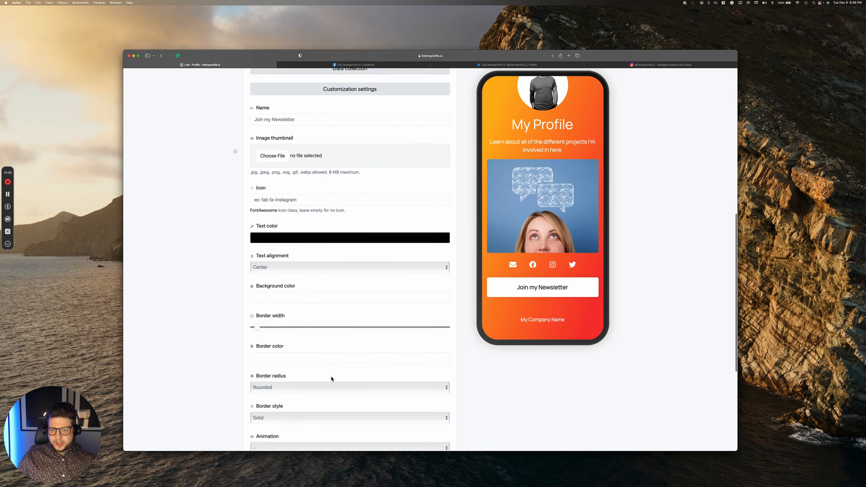
# Step: Give the newsletter button Round border radius and an Infinite bounce animation, then update
pyautogui.click(319, 360)
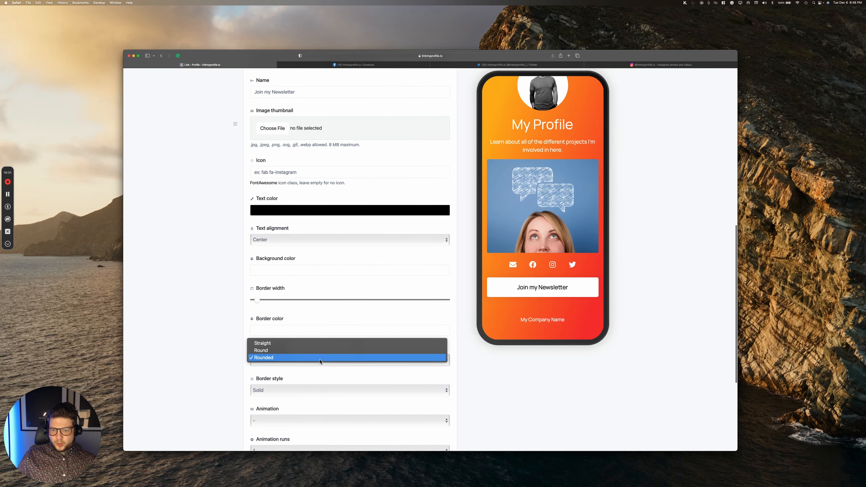
pyautogui.click(319, 351)
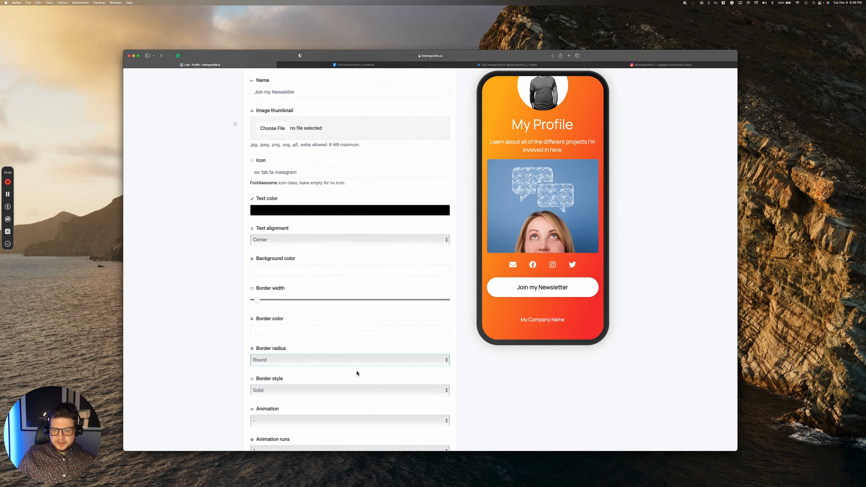
pyautogui.scroll(-4, 357, 373)
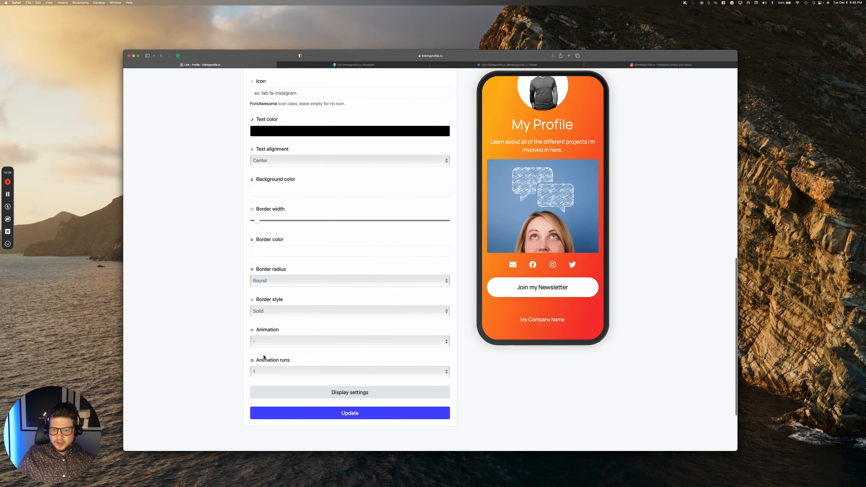
pyautogui.click(320, 340)
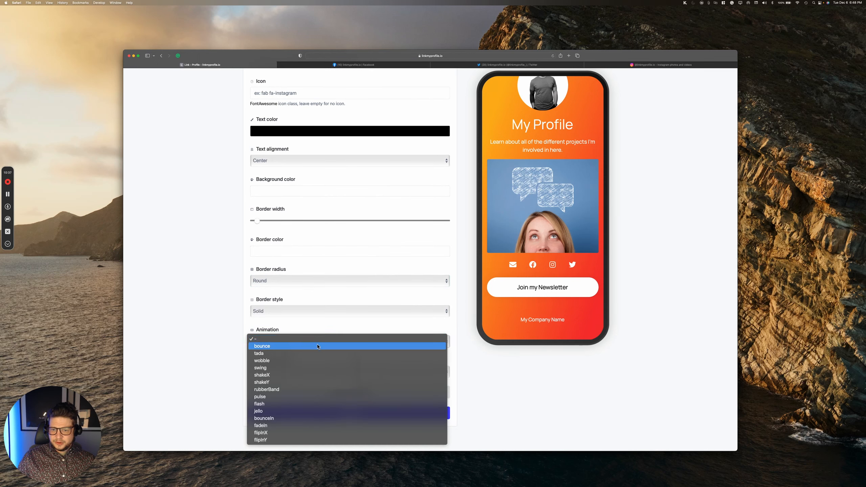
pyautogui.click(317, 346)
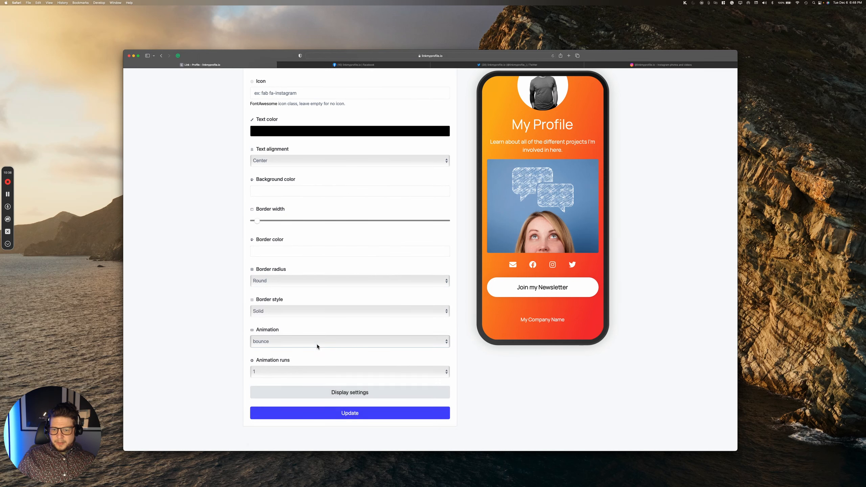
pyautogui.click(321, 372)
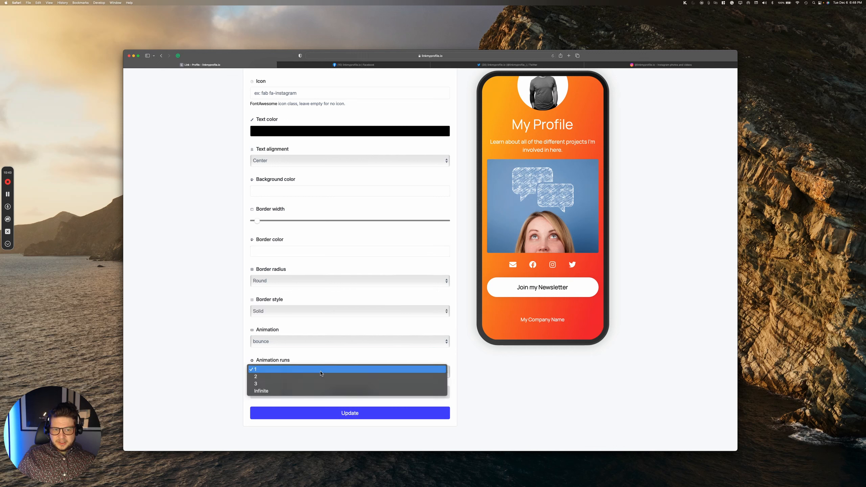
pyautogui.click(306, 391)
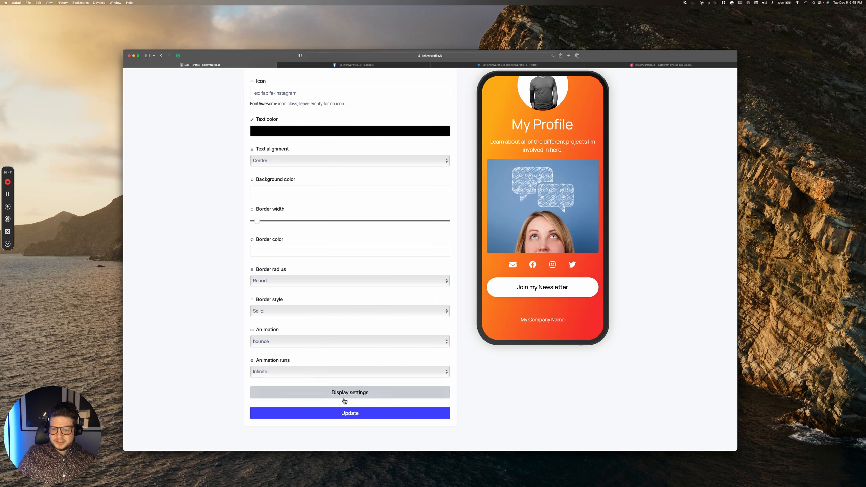
pyautogui.click(342, 413)
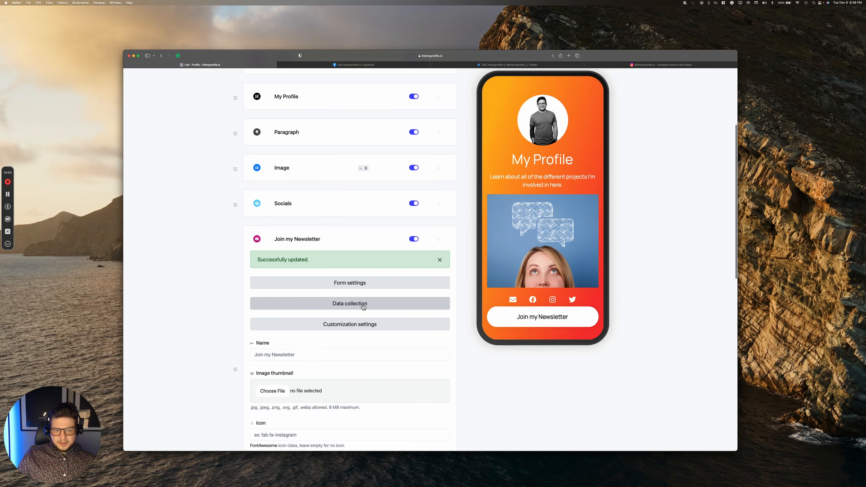
# Step: Change the newsletter button's Animation runs from Infinite to 3 and update
pyautogui.scroll(-5, 363, 307)
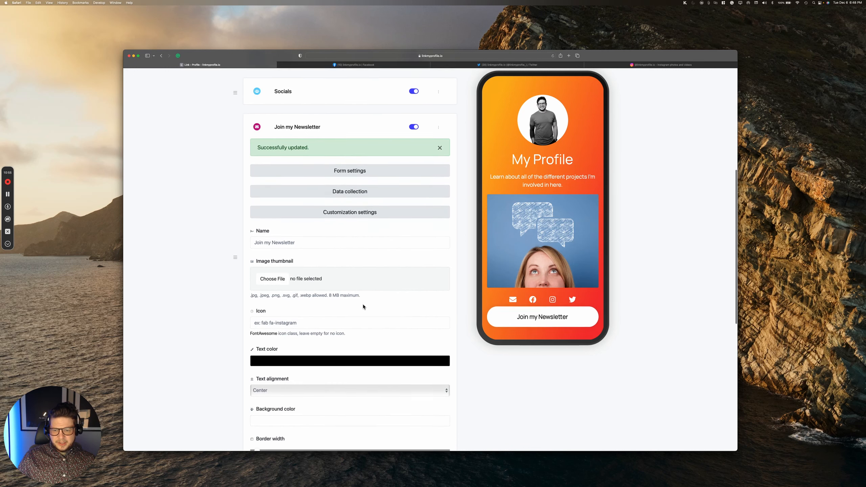
pyautogui.scroll(-6, 364, 307)
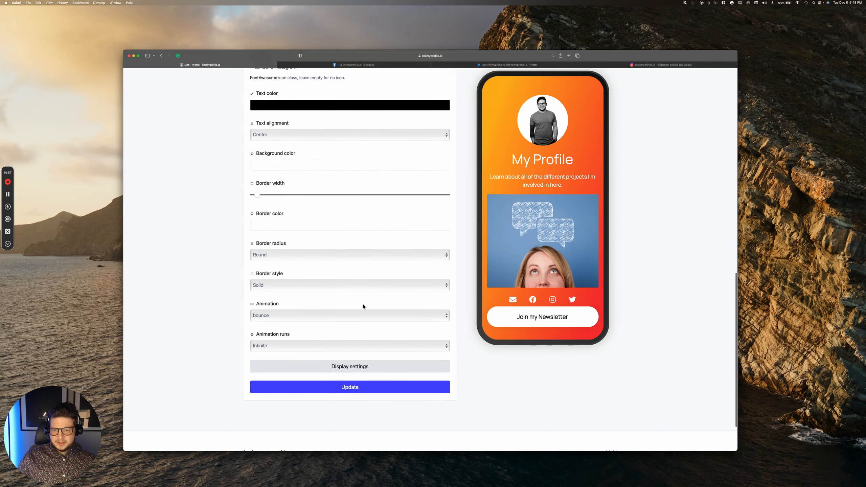
pyautogui.click(332, 332)
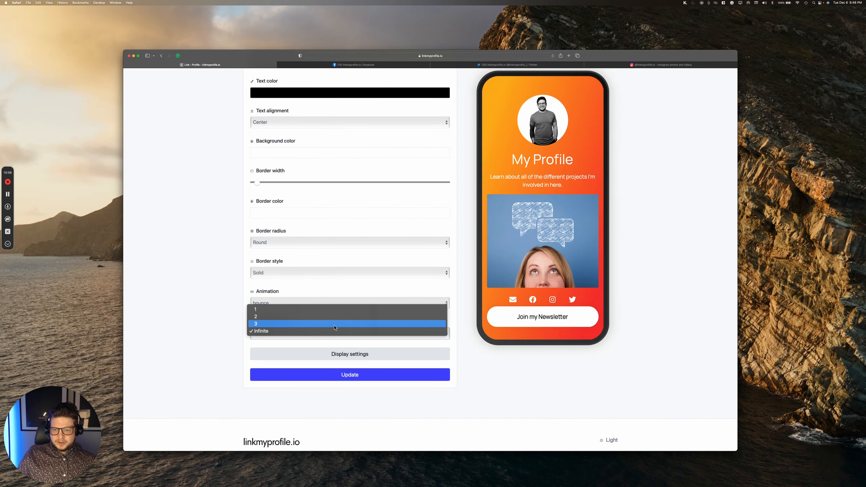
pyautogui.click(332, 327)
pyautogui.click(347, 374)
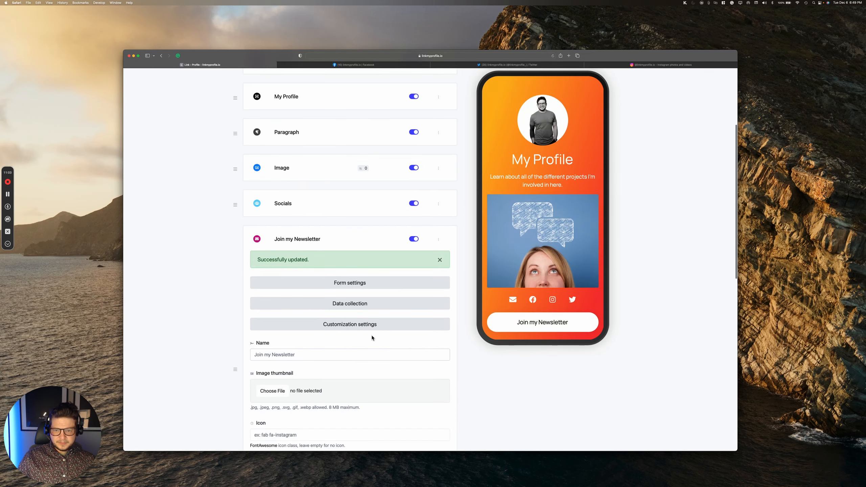
pyautogui.scroll(-10, 372, 336)
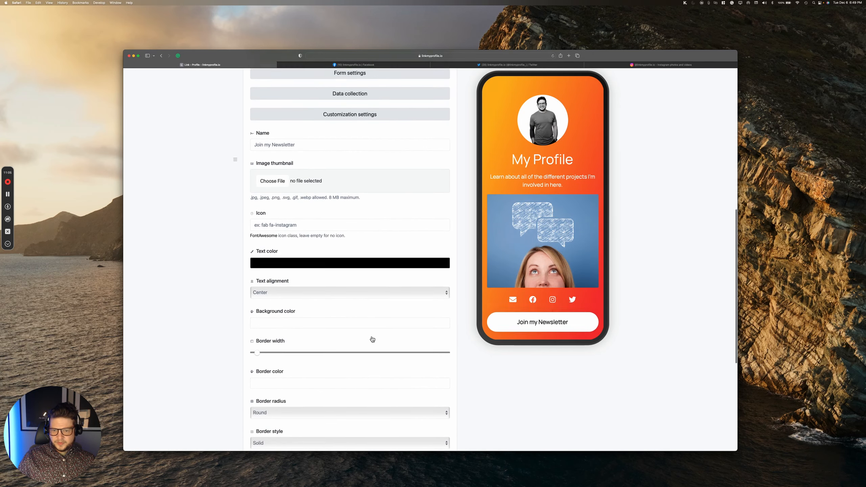
pyautogui.scroll(-6, 372, 338)
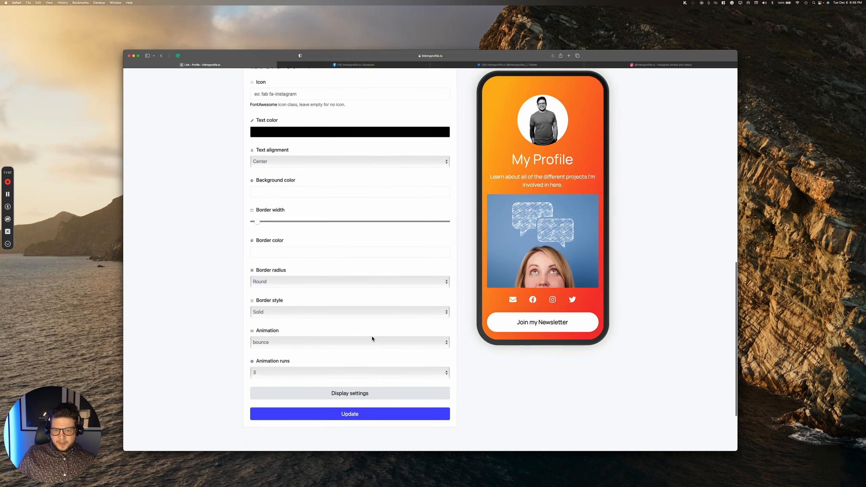
pyautogui.scroll(14, 372, 339)
pyautogui.scroll(-7, 372, 338)
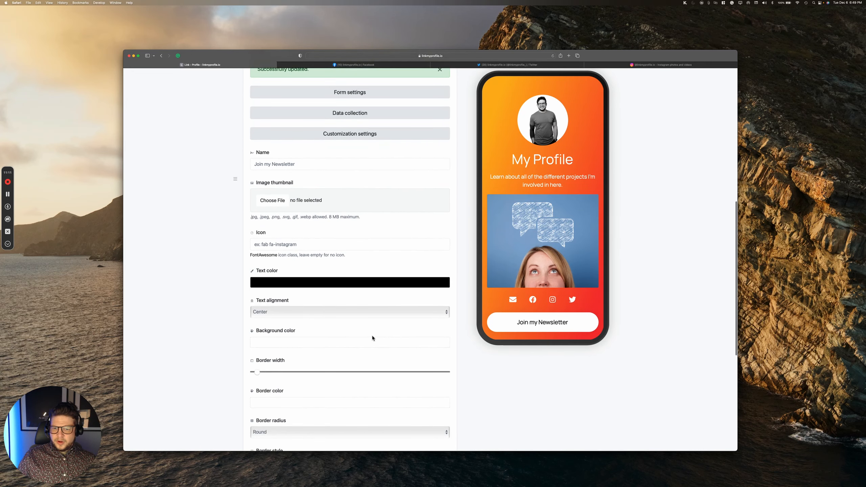
pyautogui.scroll(3, 373, 339)
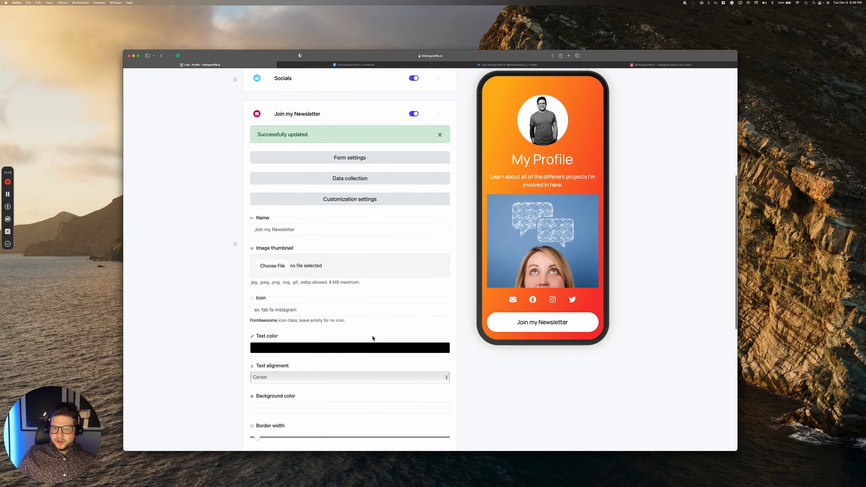
# Step: Review the newsletter's Data collection options, including the Mailchimp API key and webhook URL fields
pyautogui.click(369, 185)
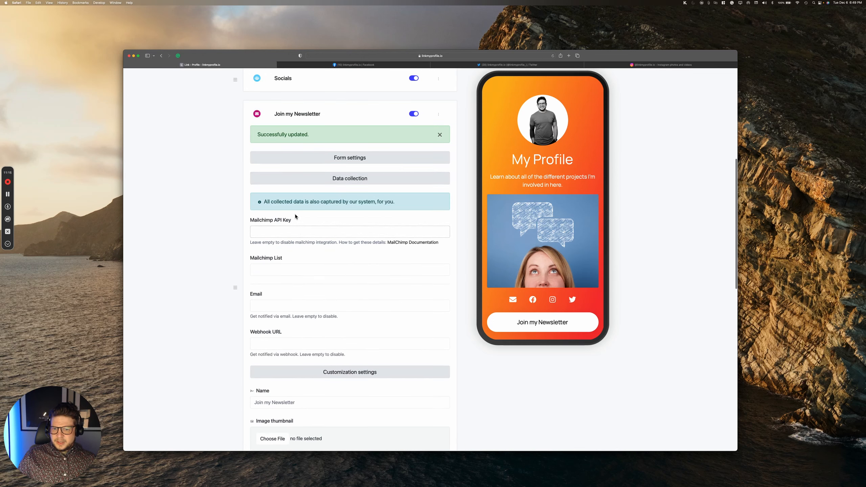
pyautogui.click(275, 234)
pyautogui.click(282, 340)
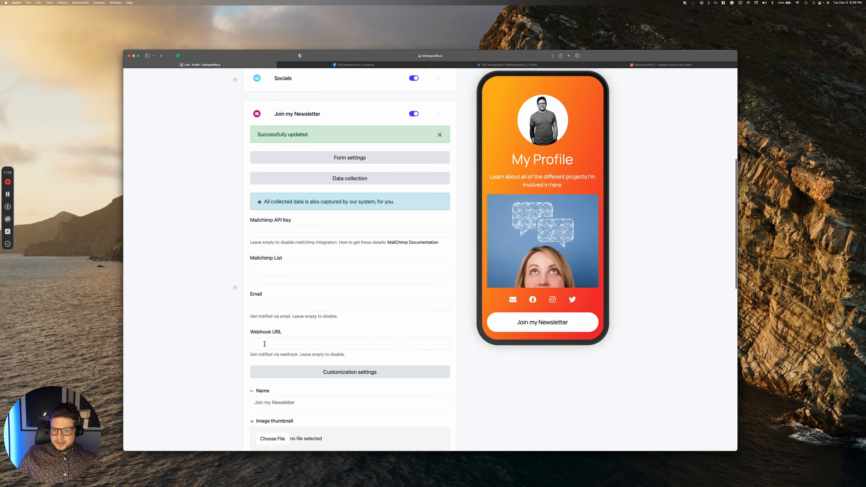
pyautogui.scroll(5, 324, 352)
pyautogui.scroll(-5, 371, 330)
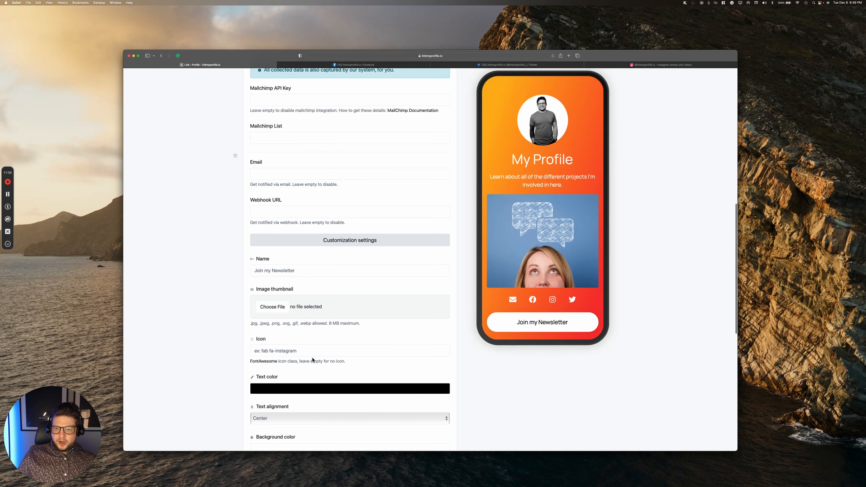
# Step: Dismiss the success notice and scroll back to the top of the editor
pyautogui.scroll(3, 318, 307)
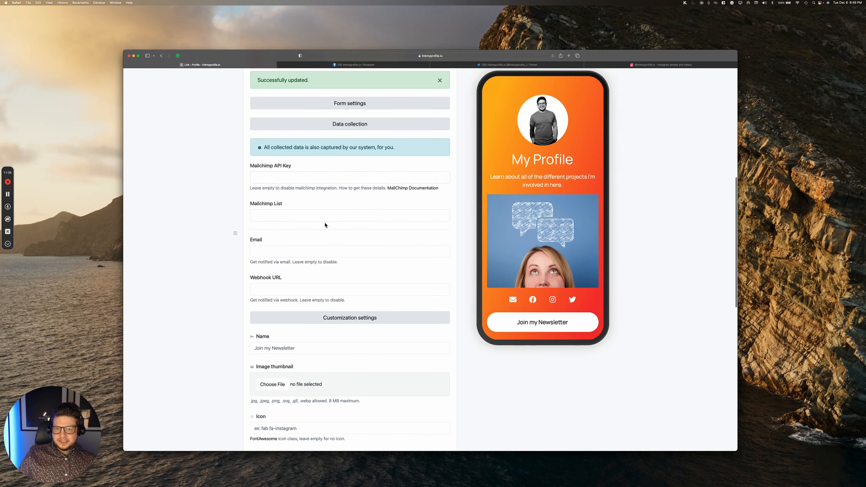
pyautogui.scroll(3, 352, 201)
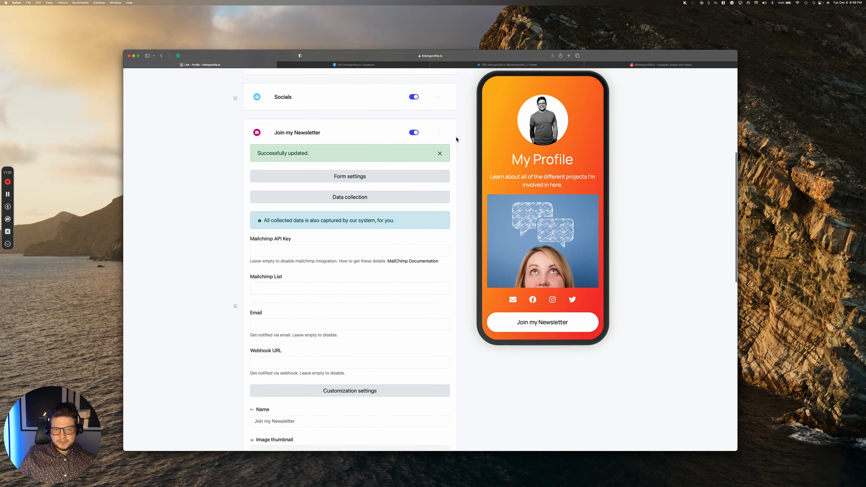
pyautogui.click(440, 154)
pyautogui.scroll(5, 439, 157)
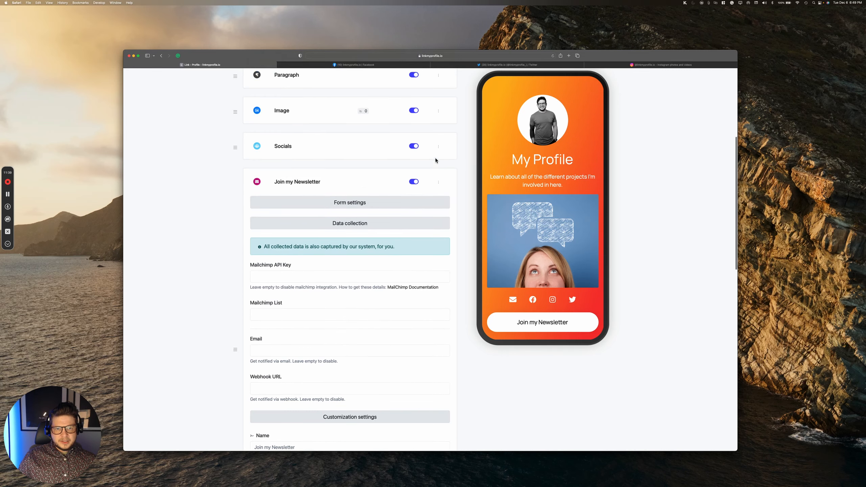
pyautogui.scroll(2, 436, 159)
pyautogui.click(443, 137)
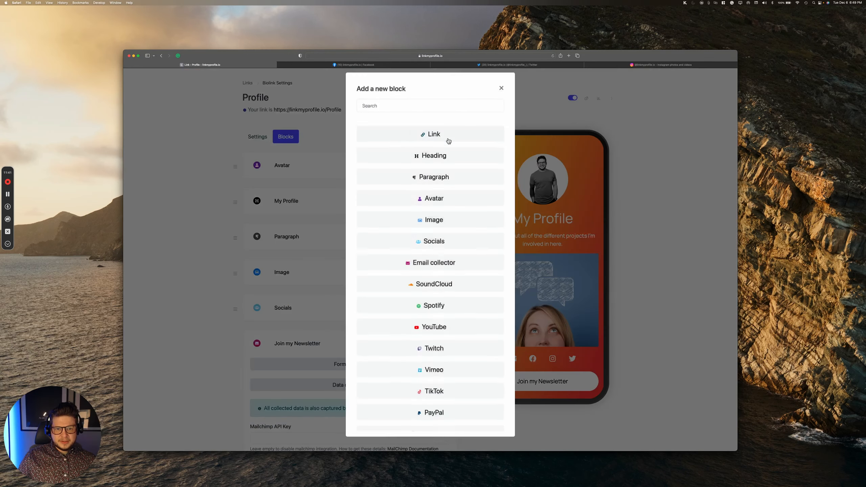
pyautogui.scroll(-3, 451, 184)
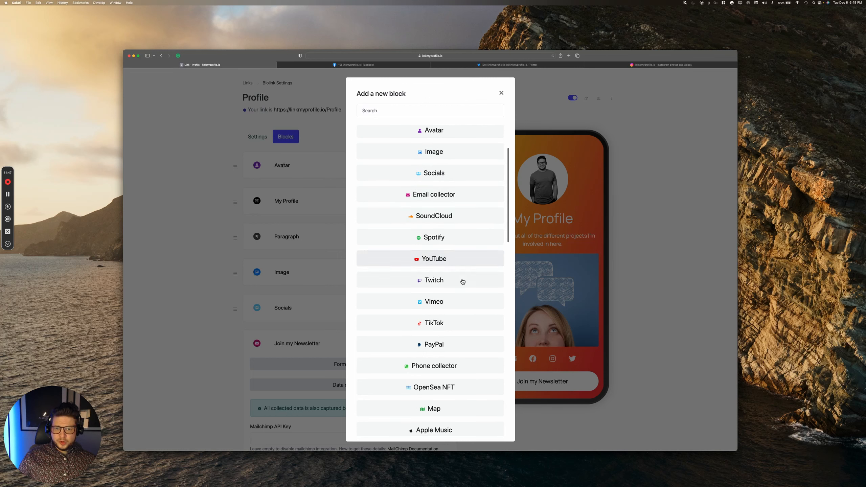
pyautogui.scroll(-3, 462, 307)
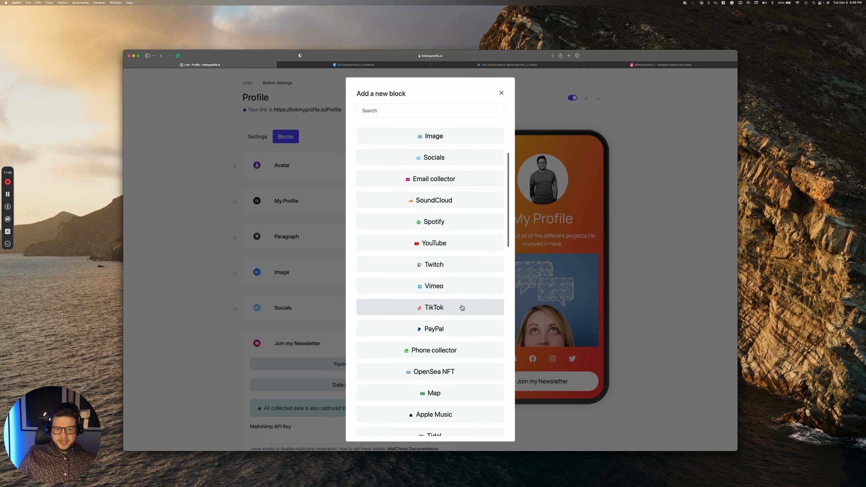
pyautogui.scroll(-3, 461, 307)
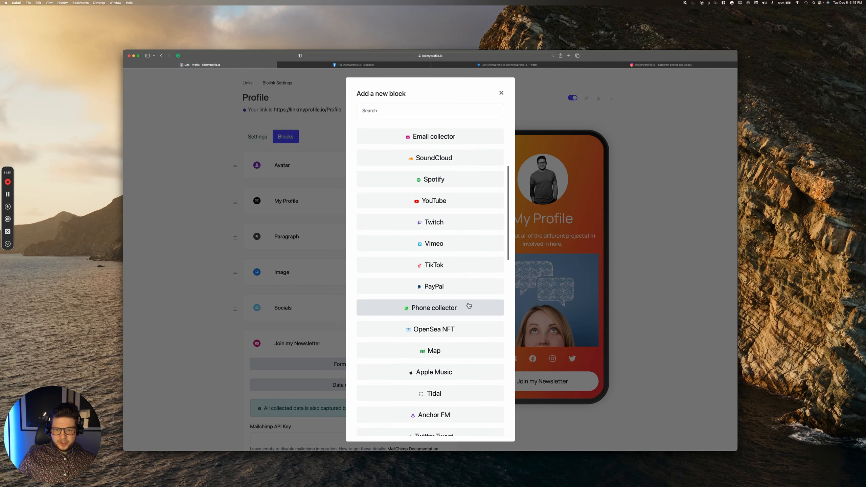
pyautogui.scroll(-1, 468, 304)
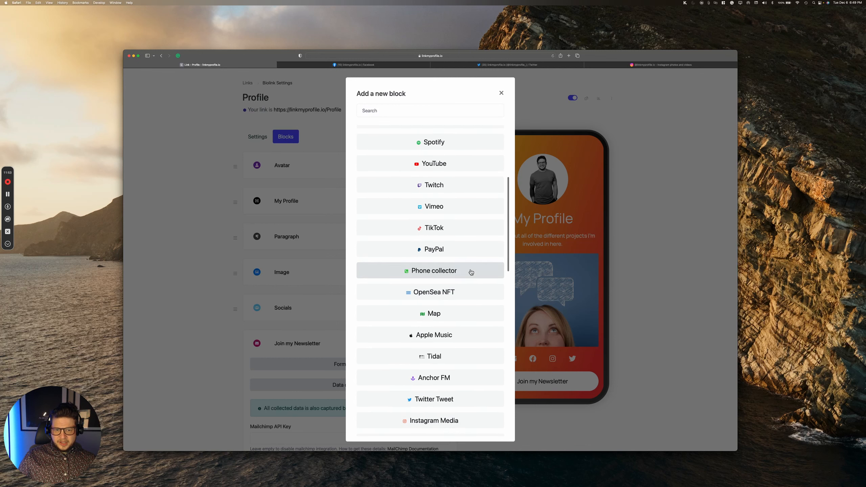
pyautogui.scroll(-2, 465, 292)
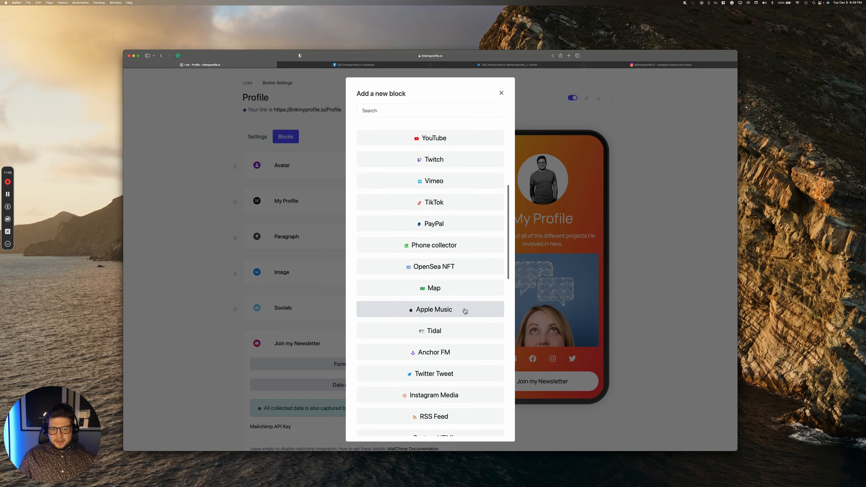
pyautogui.scroll(-5, 464, 312)
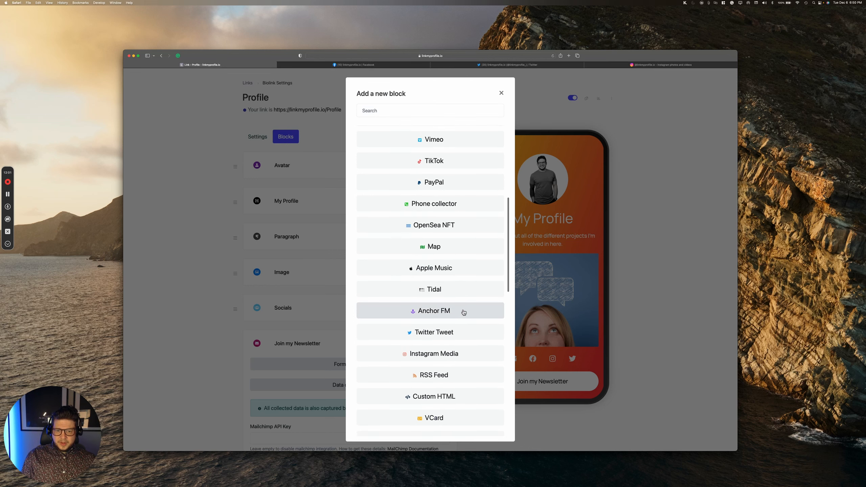
pyautogui.scroll(-4, 463, 313)
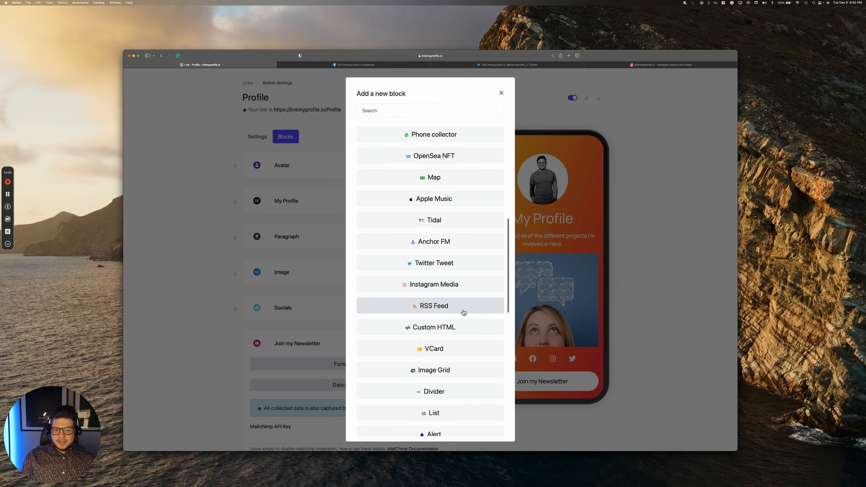
pyautogui.scroll(-2, 460, 307)
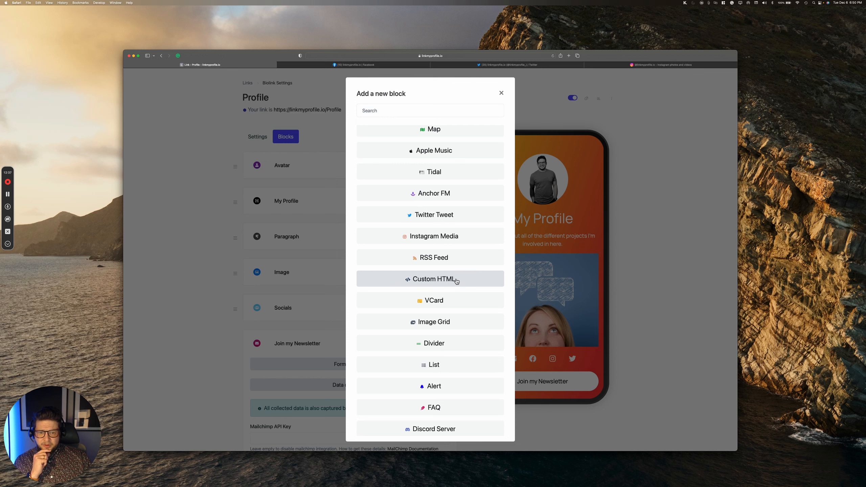
pyautogui.scroll(-1, 456, 281)
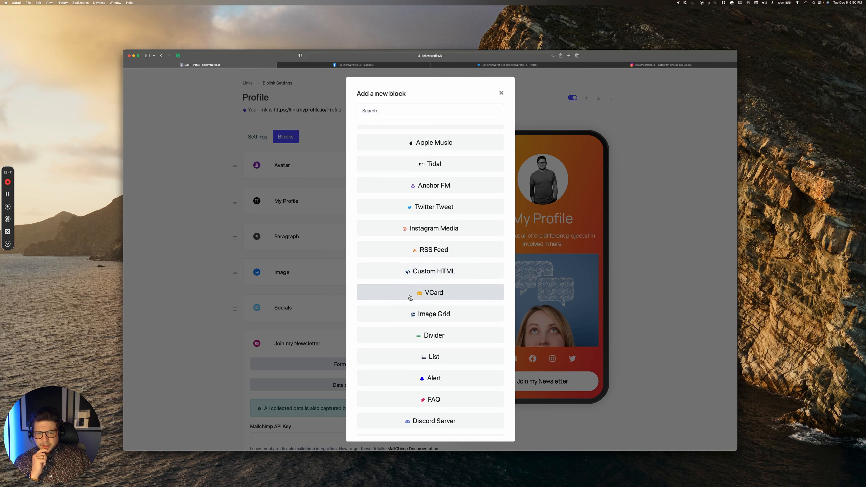
pyautogui.scroll(-2, 410, 298)
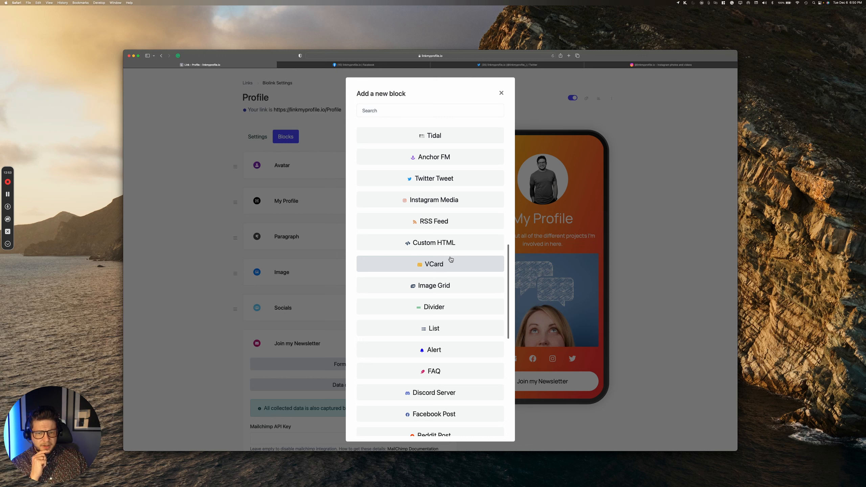
pyautogui.scroll(-1, 445, 266)
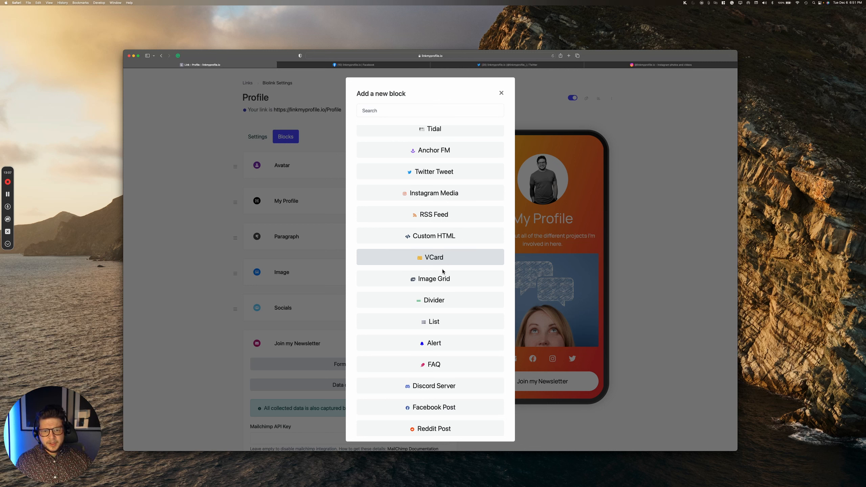
pyautogui.scroll(-1, 443, 283)
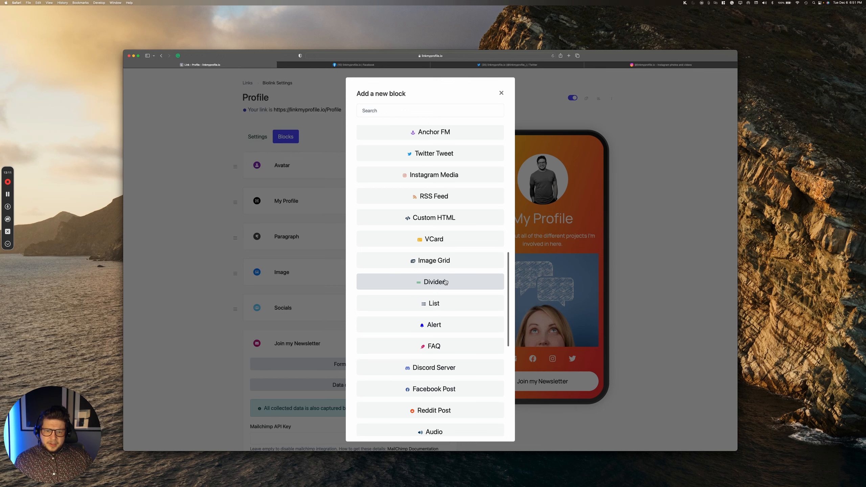
# Step: Add a Divider block with the default margins
pyautogui.click(445, 281)
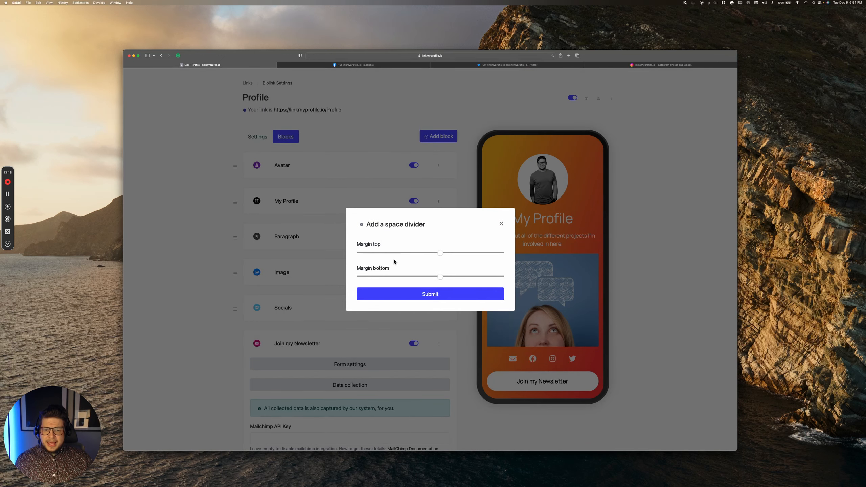
pyautogui.click(422, 298)
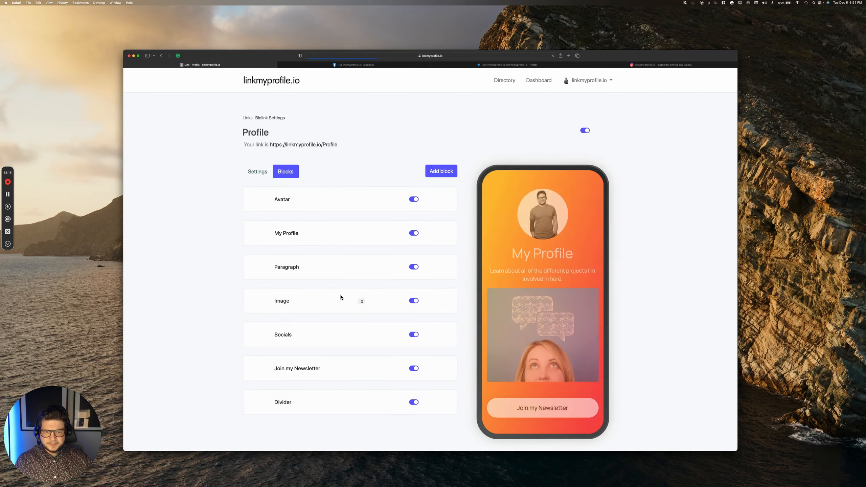
pyautogui.scroll(-2, 342, 307)
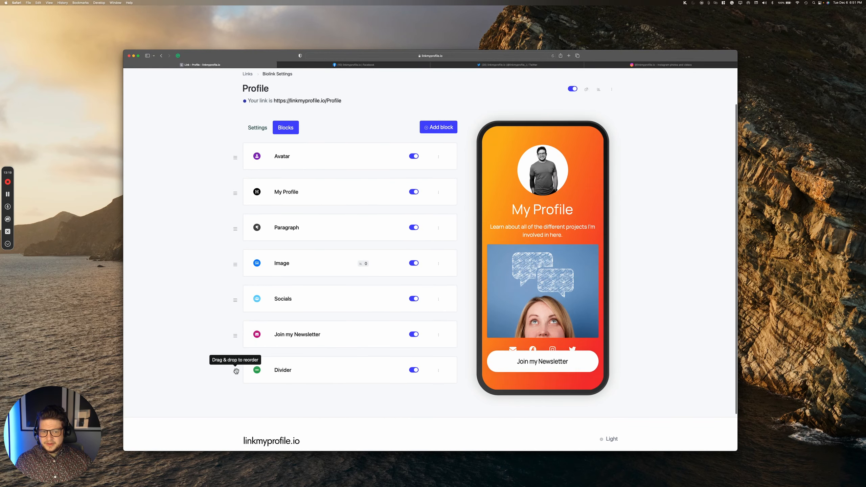
pyautogui.scroll(-3, 540, 298)
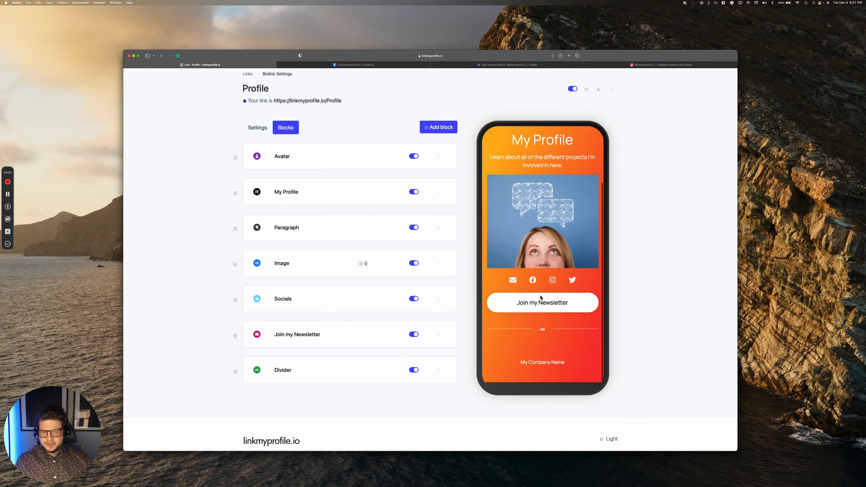
pyautogui.scroll(4, 540, 298)
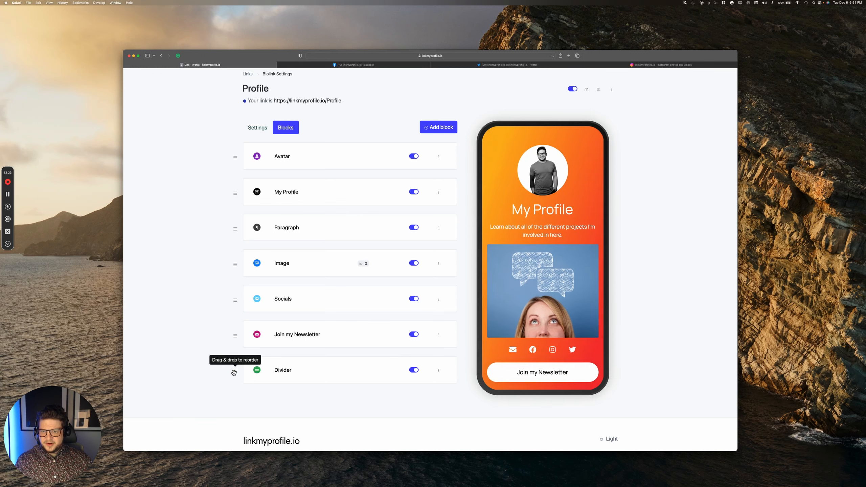
# Step: Reorder the Divider so it sits between the Paragraph and Image blocks
pyautogui.moveTo(233, 372); pyautogui.dragTo(230, 262)
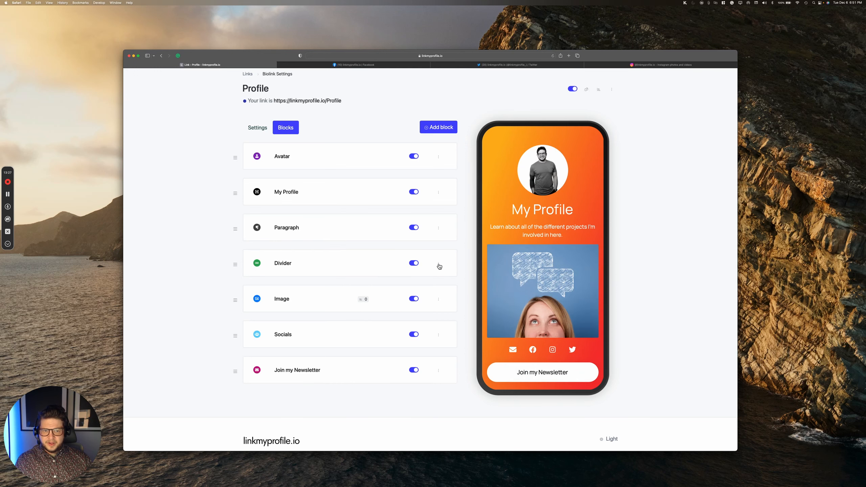
pyautogui.scroll(-1, 405, 330)
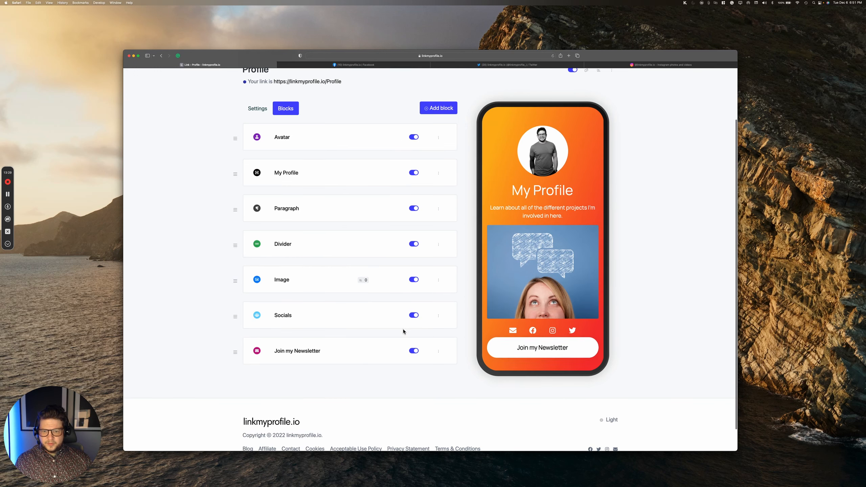
pyautogui.scroll(-1, 389, 357)
pyautogui.scroll(1, 390, 356)
pyautogui.scroll(-1, 517, 330)
pyautogui.scroll(-3, 516, 331)
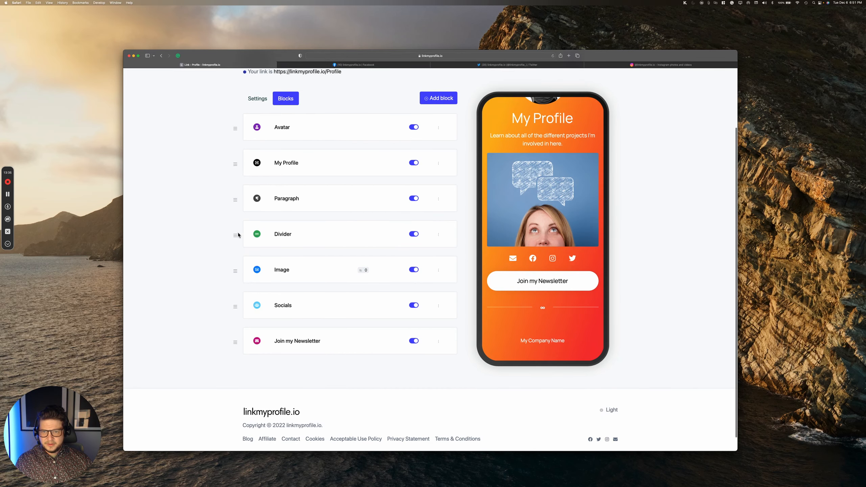
pyautogui.moveTo(235, 233); pyautogui.dragTo(236, 197)
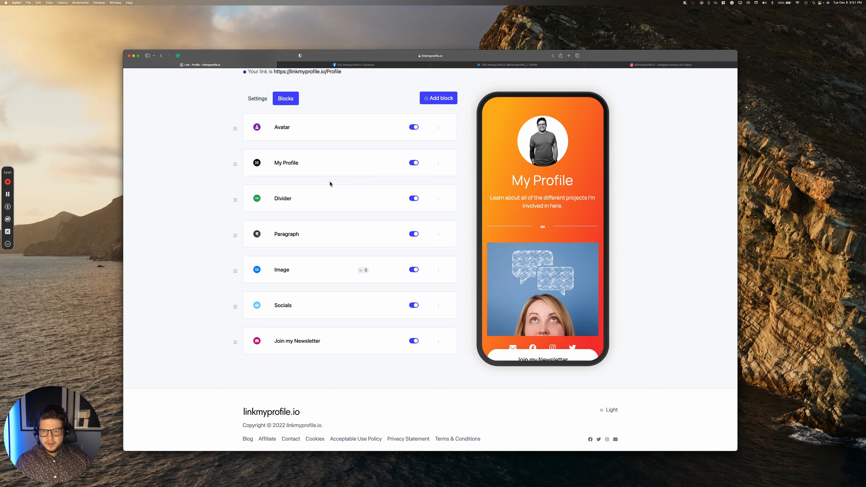
pyautogui.moveTo(235, 200); pyautogui.dragTo(234, 247)
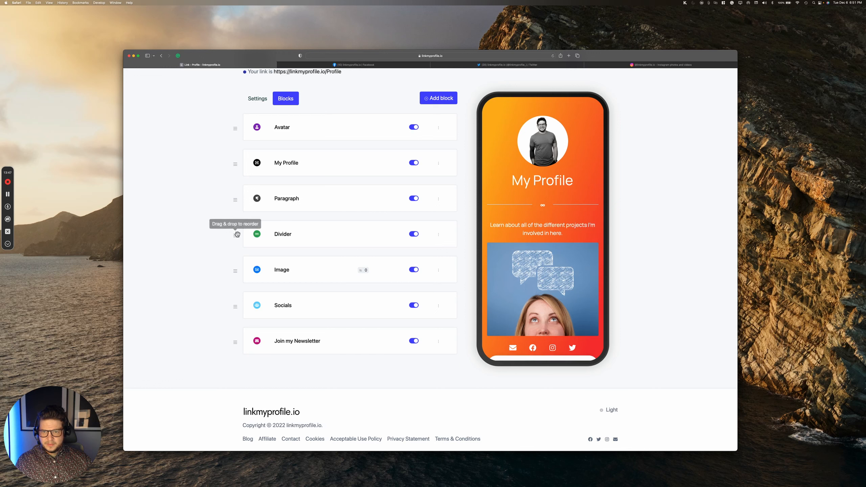
pyautogui.moveTo(235, 235)
pyautogui.mouseDown()
pyautogui.moveTo(235, 199)
pyautogui.moveTo(235, 236)
pyautogui.mouseUp()
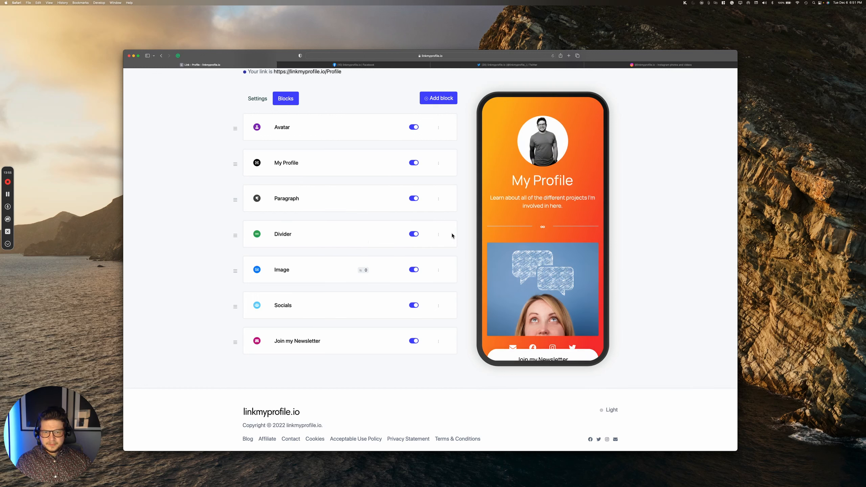
pyautogui.click(438, 235)
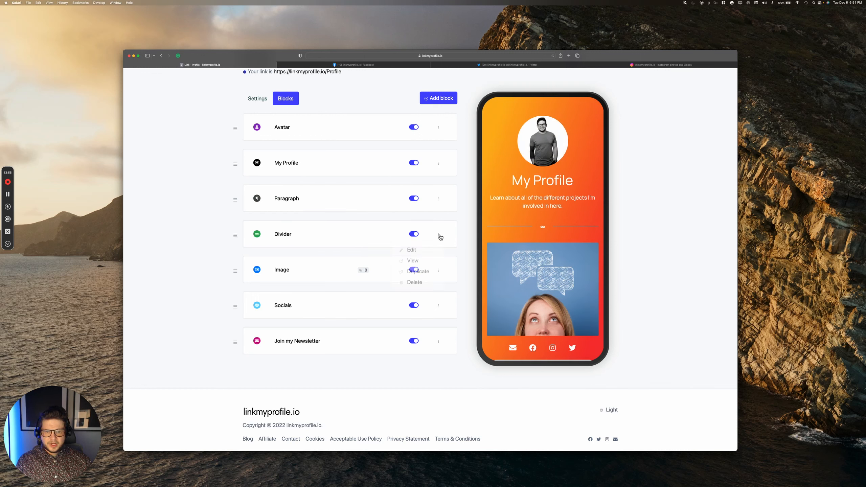
# Step: Set the divider's icon to far fa-arrow-alt-circle-down, save, and reload the preview
pyautogui.click(431, 249)
pyautogui.scroll(-3, 327, 280)
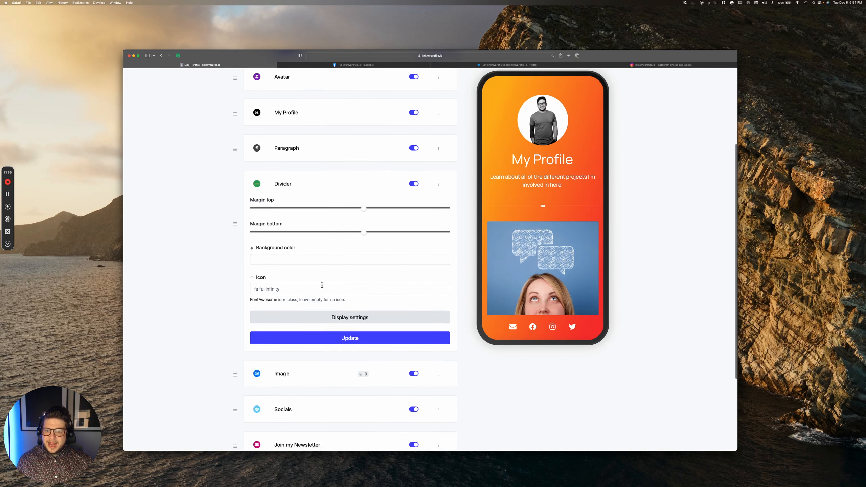
pyautogui.click(283, 286)
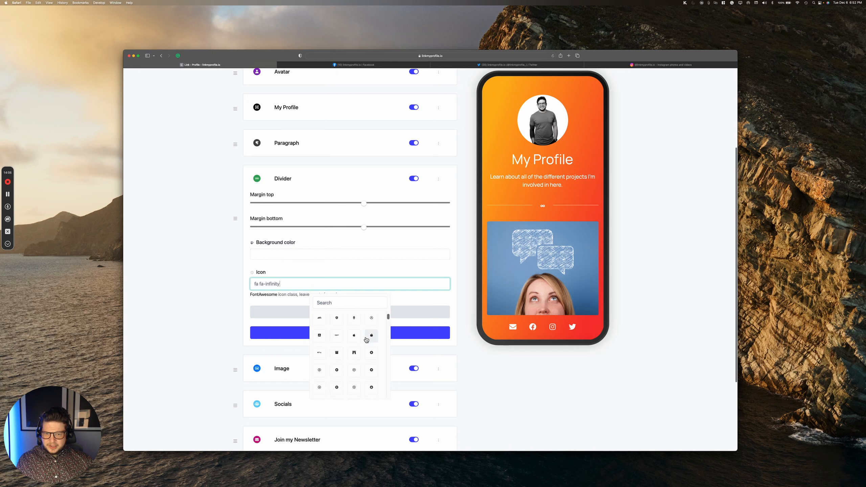
pyautogui.click(319, 329)
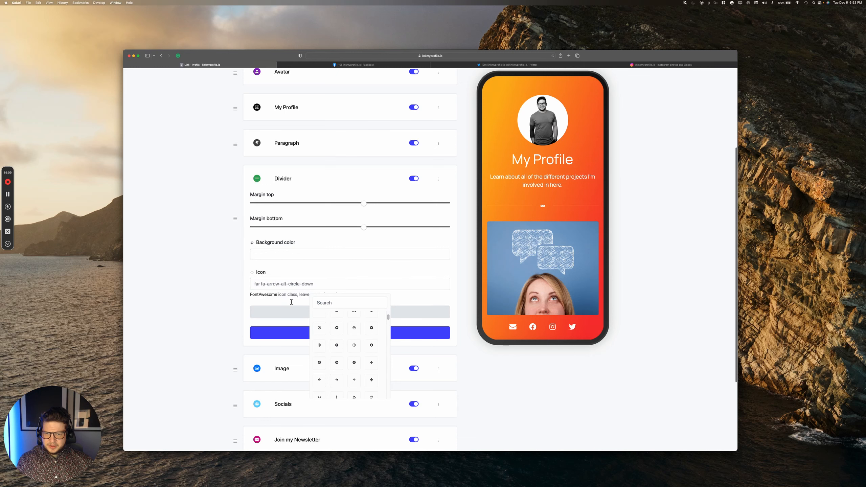
pyautogui.click(292, 301)
pyautogui.click(353, 331)
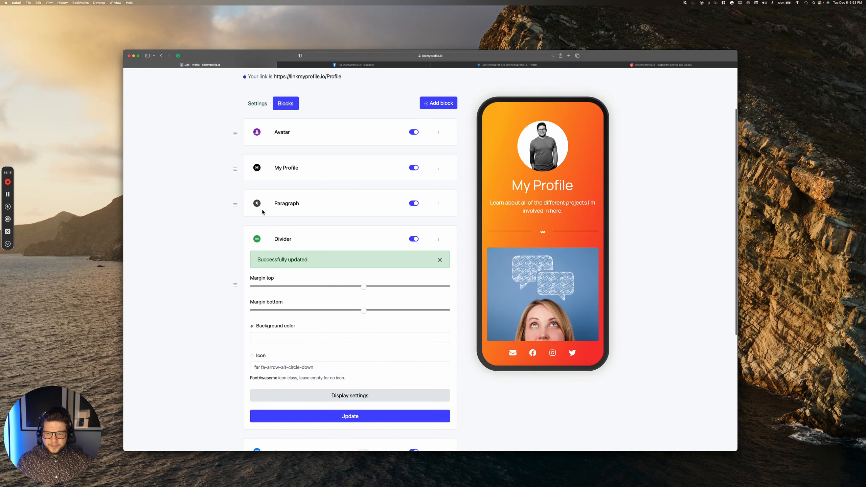
pyautogui.click(552, 56)
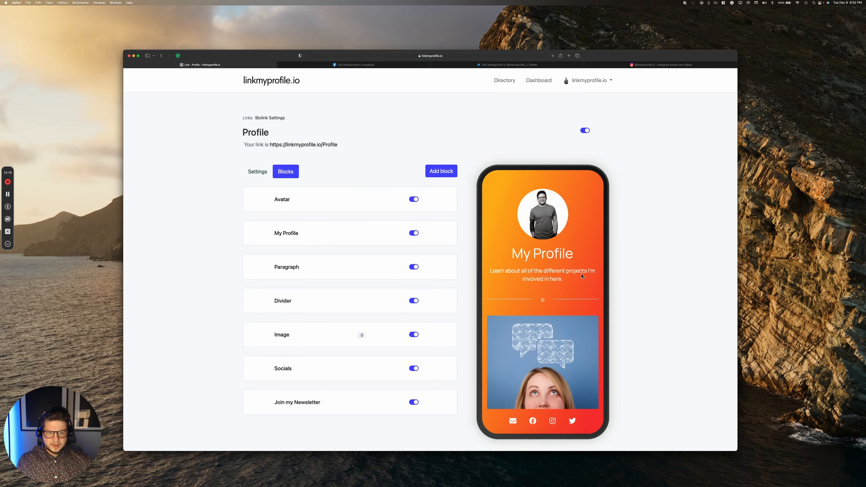
pyautogui.scroll(-2, 582, 278)
pyautogui.scroll(2, 582, 279)
pyautogui.scroll(-1, 582, 278)
pyautogui.scroll(-2, 582, 278)
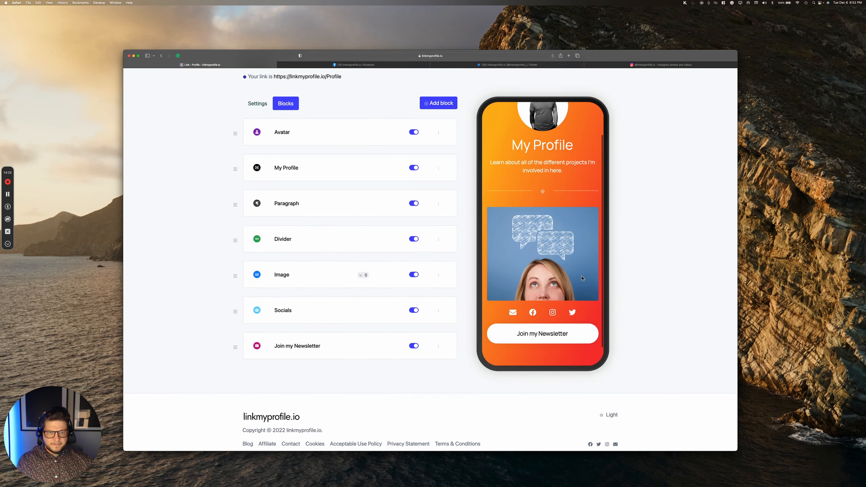
pyautogui.scroll(2, 582, 279)
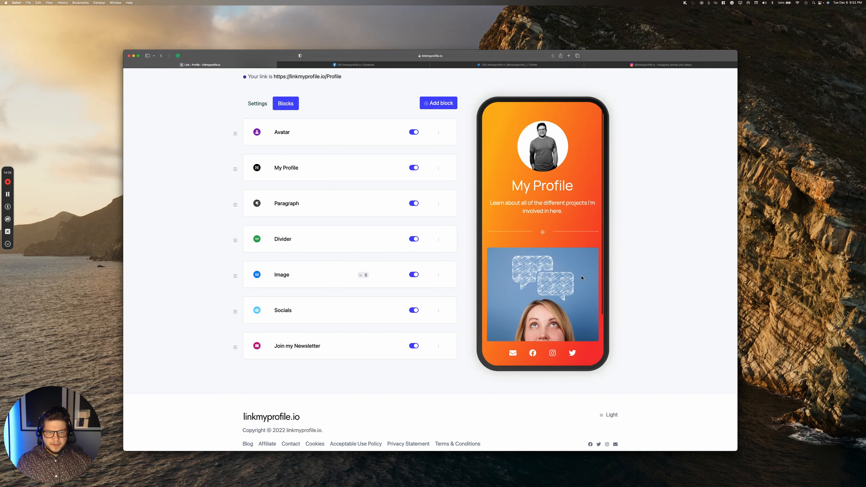
pyautogui.click(437, 103)
pyautogui.scroll(-6, 426, 196)
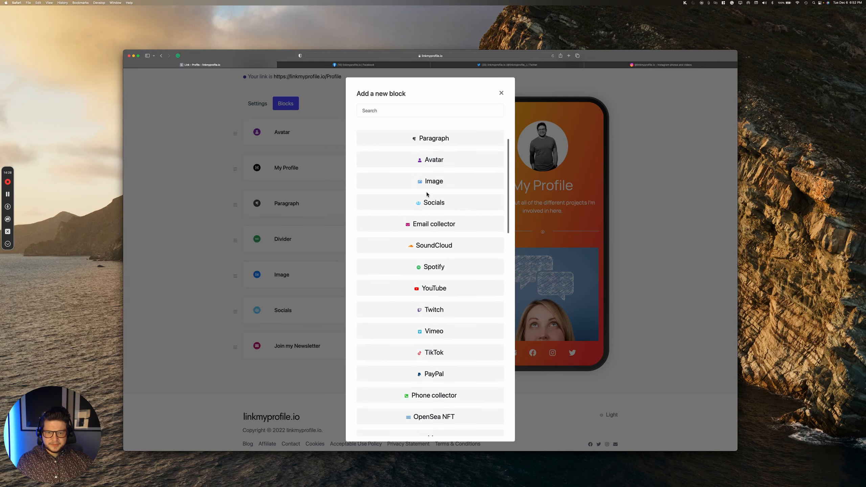
pyautogui.scroll(-8, 427, 195)
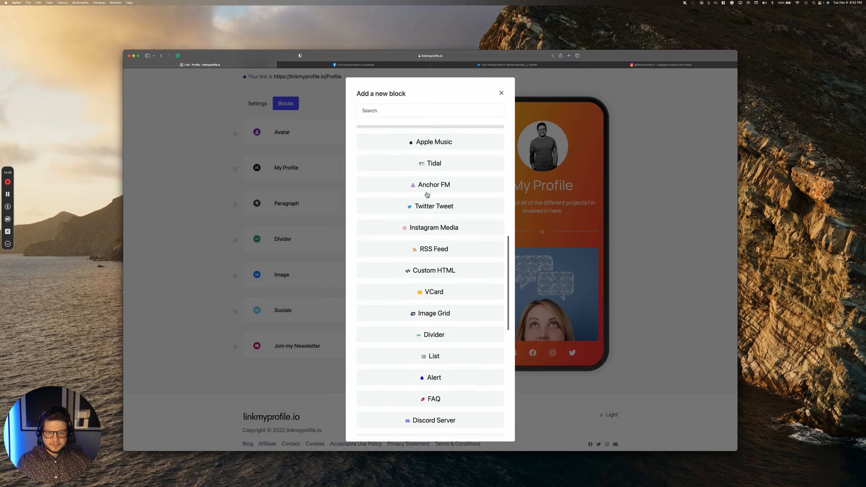
pyautogui.scroll(-5, 427, 195)
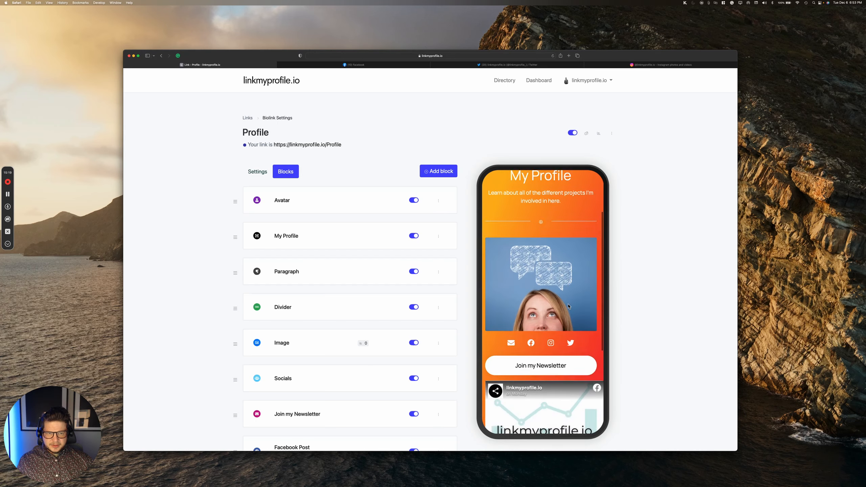
pyautogui.scroll(5, 567, 306)
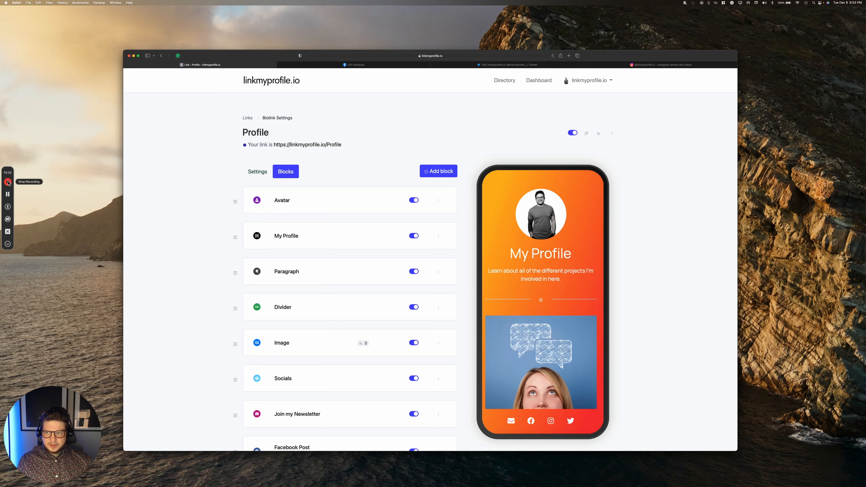
pyautogui.click(8, 183)
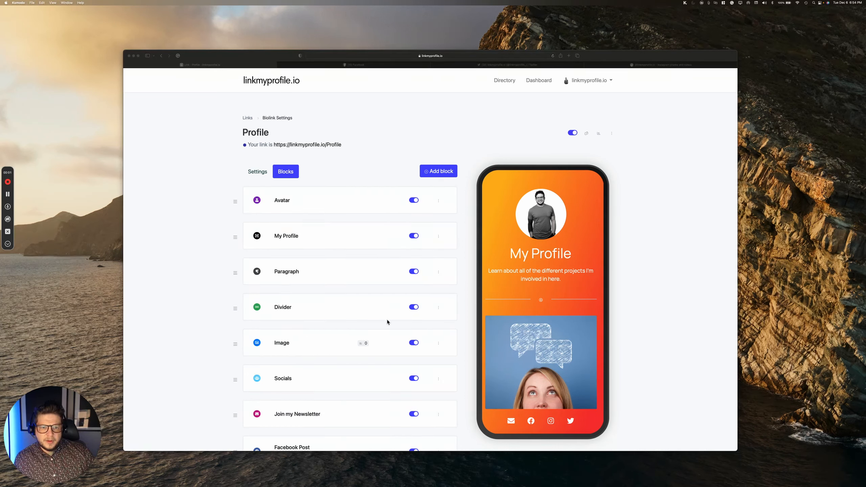
pyautogui.scroll(-5, 509, 317)
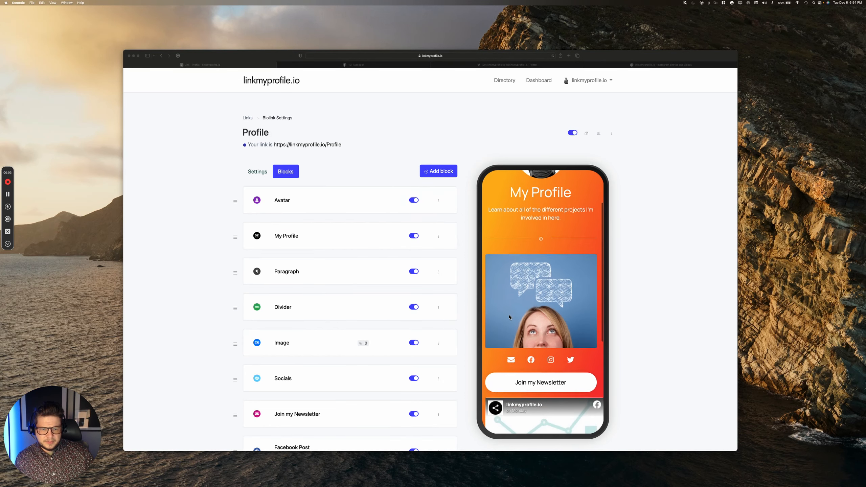
pyautogui.scroll(3, 509, 316)
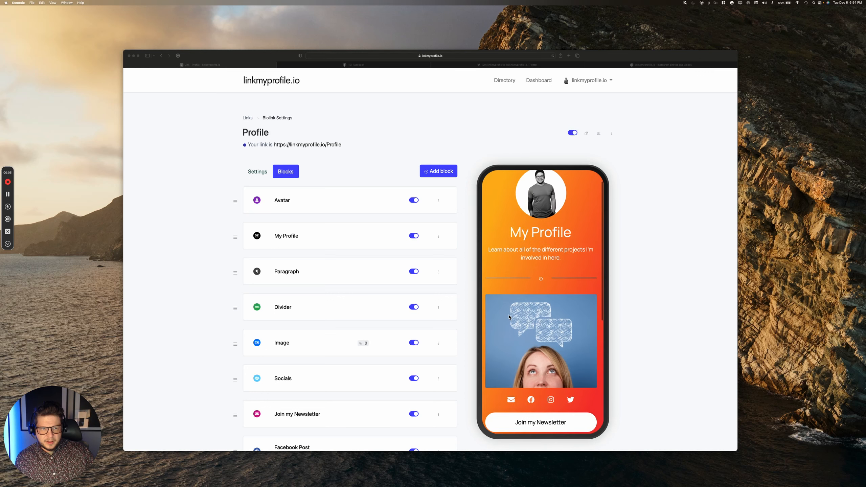
pyautogui.click(7, 182)
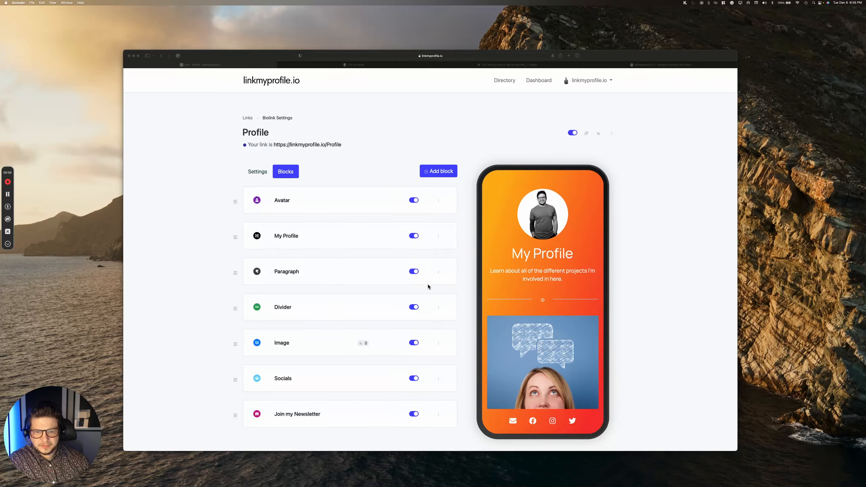
pyautogui.scroll(-3, 527, 243)
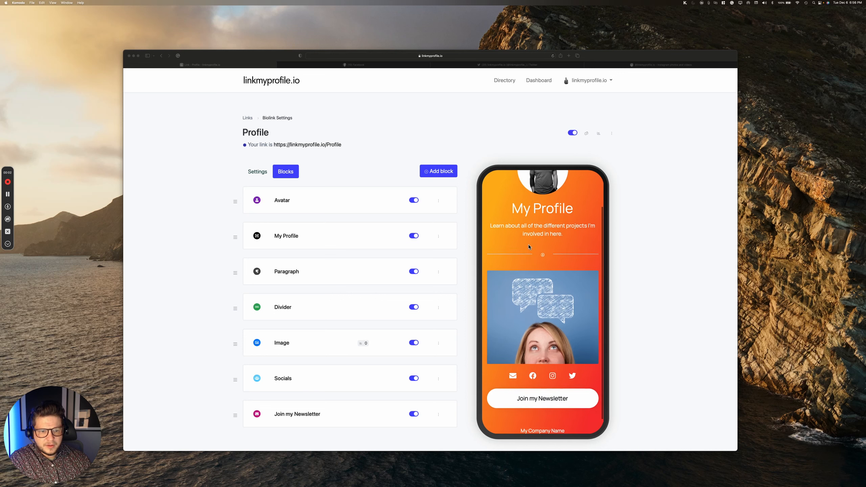
pyautogui.click(438, 172)
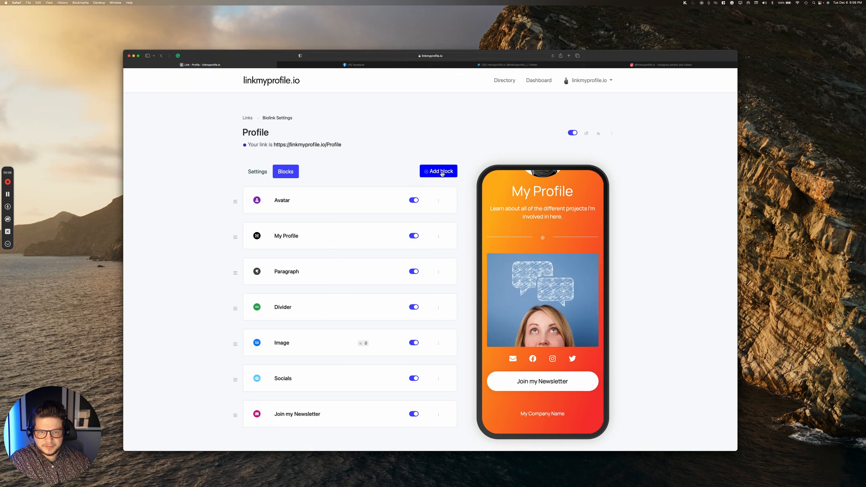
# Step: Add a Twitter Tweet block using the linkmyprofile.io tweet URL copied from the Twitter tab
pyautogui.click(441, 172)
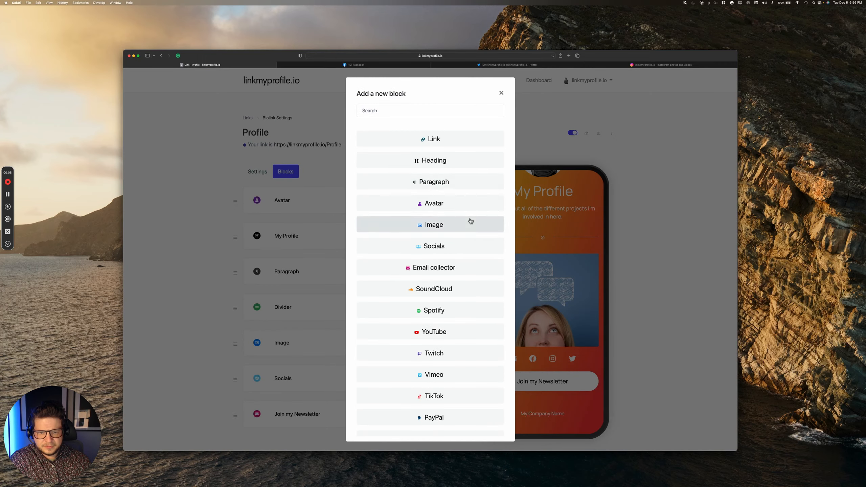
pyautogui.scroll(-3, 470, 221)
pyautogui.scroll(-5, 470, 220)
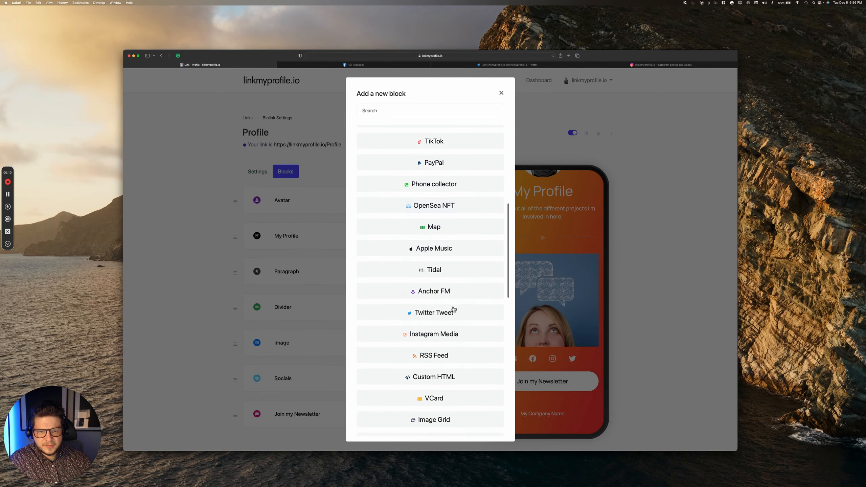
pyautogui.click(447, 316)
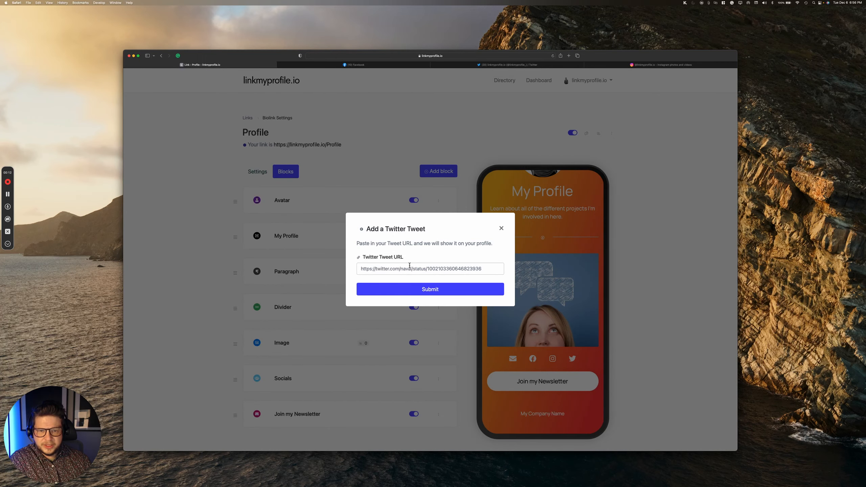
pyautogui.click(511, 69)
pyautogui.click(488, 56)
pyautogui.press('super+c')
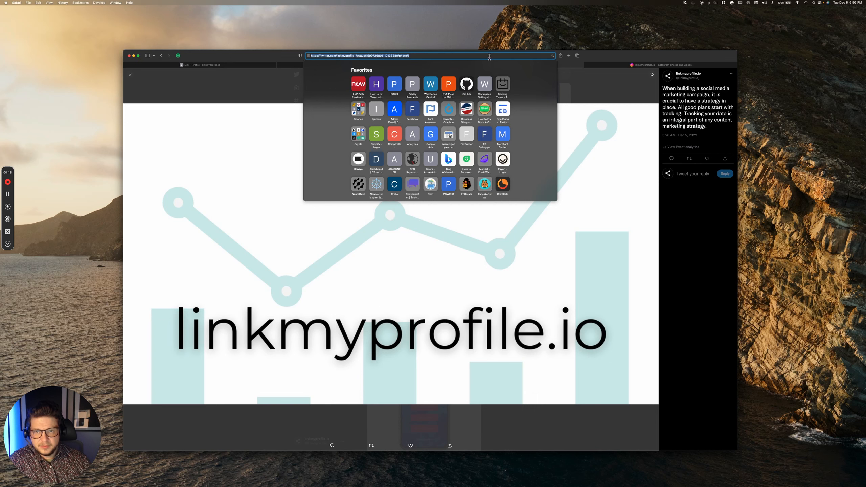
pyautogui.click(255, 65)
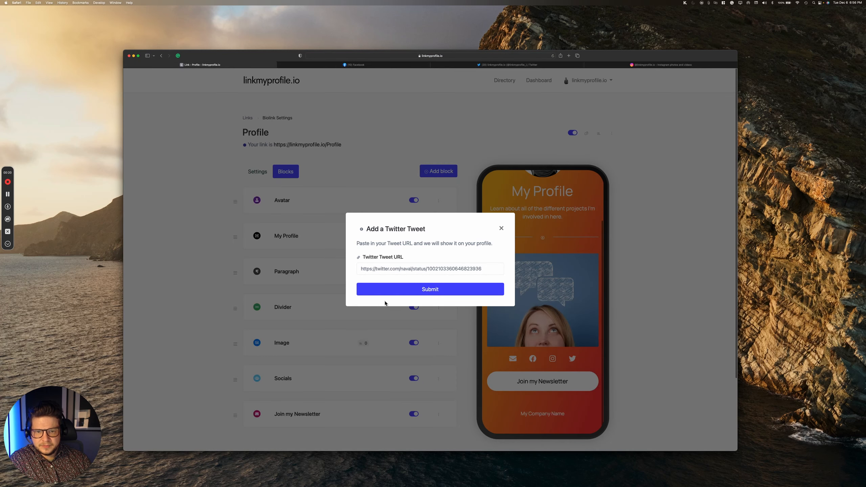
pyautogui.click(402, 268)
pyautogui.press('super+v')
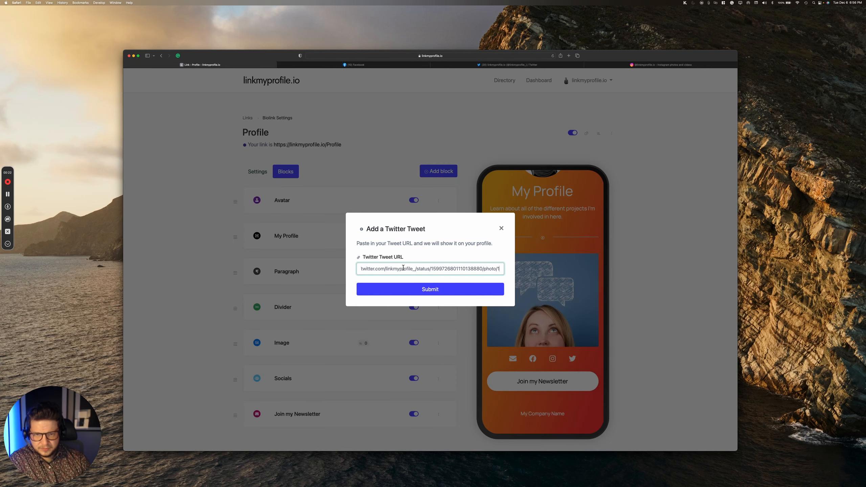
pyautogui.click(416, 291)
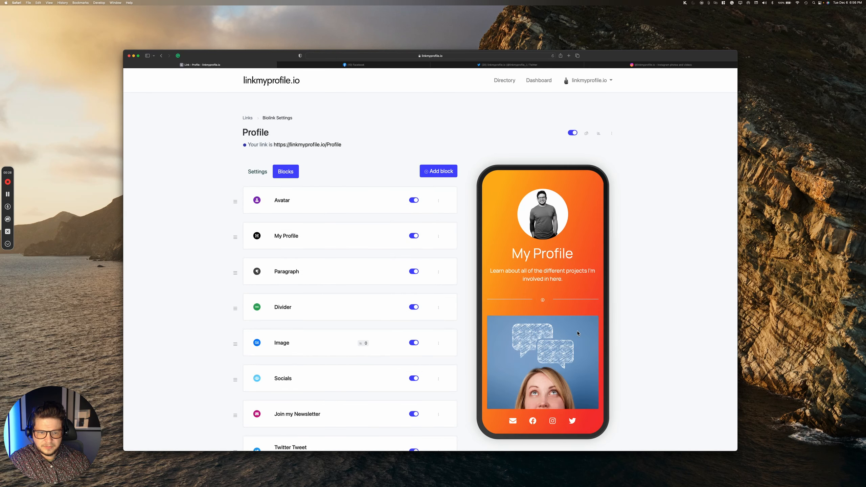
# Step: Check the embedded tweet below the newsletter button in the preview
pyautogui.scroll(-8, 577, 333)
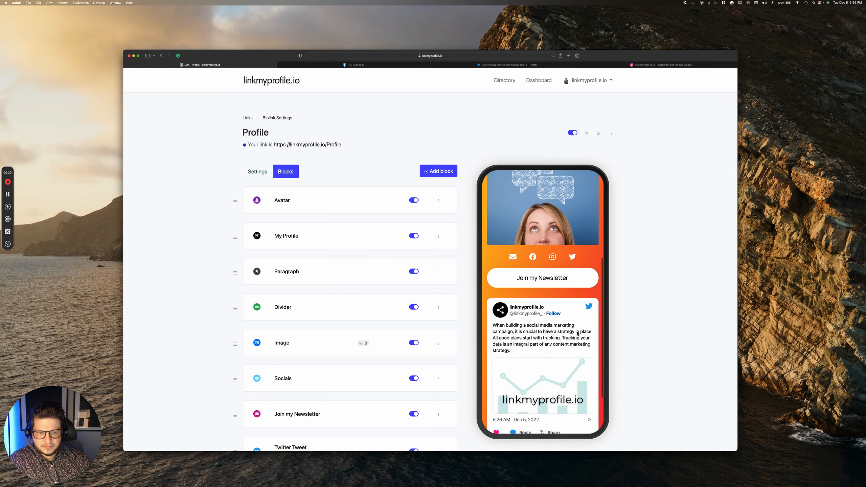
pyautogui.scroll(-4, 577, 333)
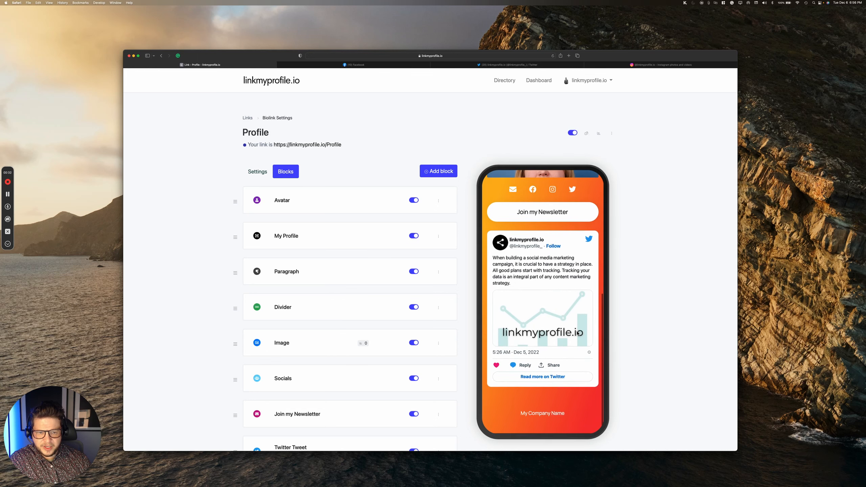
pyautogui.scroll(4, 576, 328)
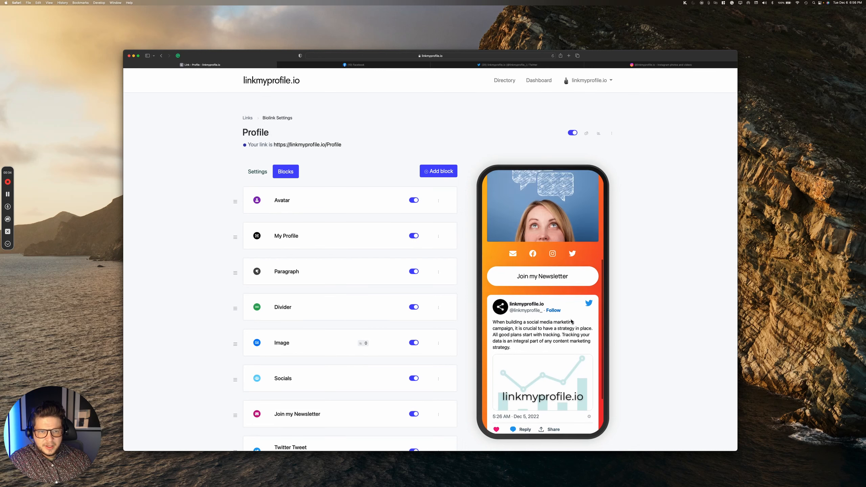
pyautogui.scroll(5, 571, 321)
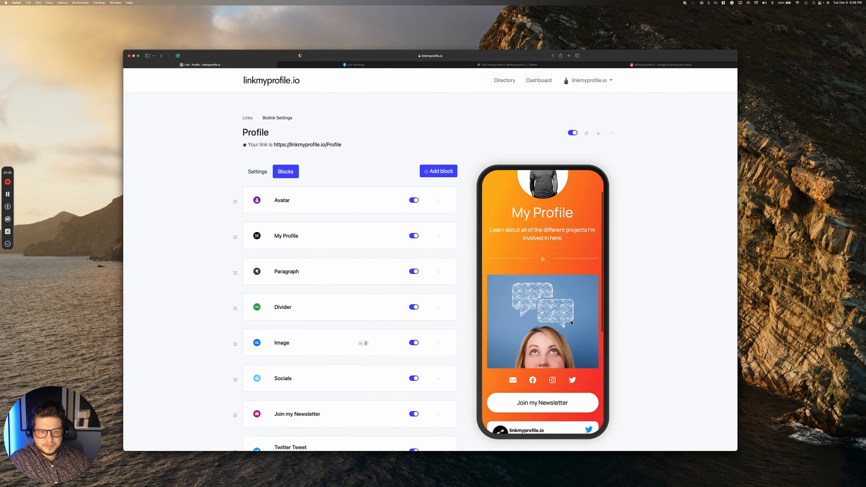
pyautogui.scroll(-10, 571, 323)
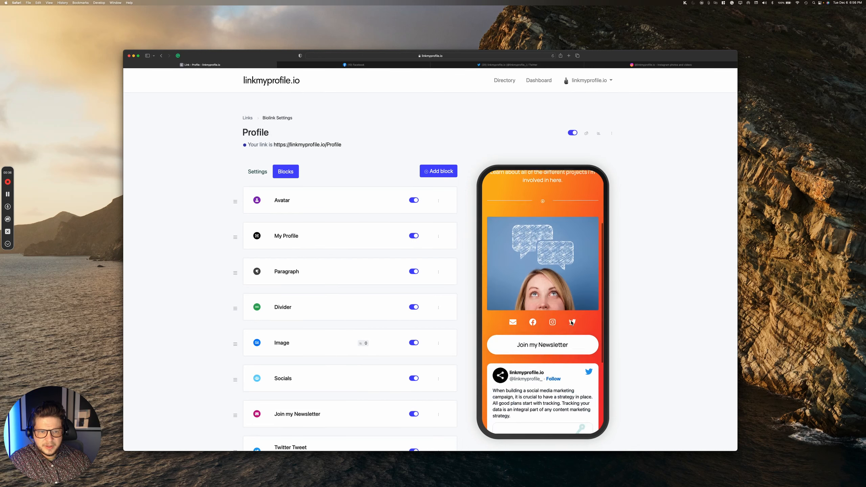
pyautogui.click(431, 171)
# Step: Add a Countdown block below the embedded tweet, its timer showing all zeros
pyautogui.scroll(-1, 440, 233)
pyautogui.scroll(-5, 439, 234)
pyautogui.scroll(-6, 439, 235)
pyautogui.scroll(-4, 441, 236)
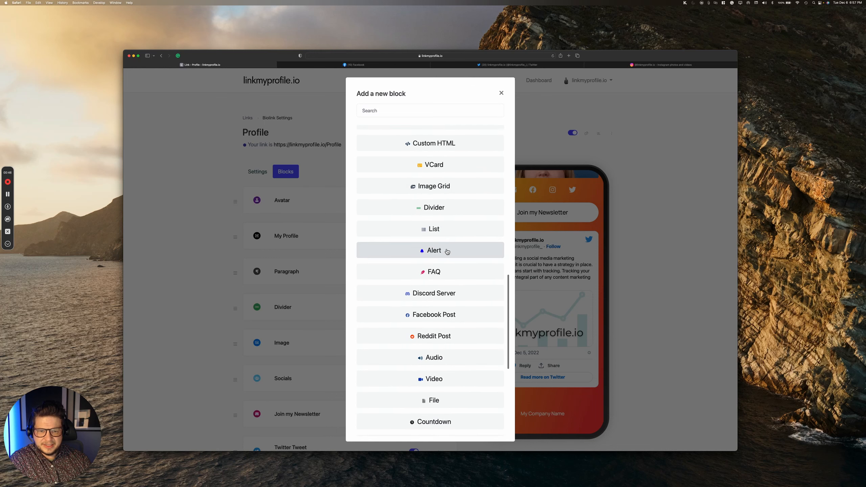
pyautogui.scroll(-2, 447, 251)
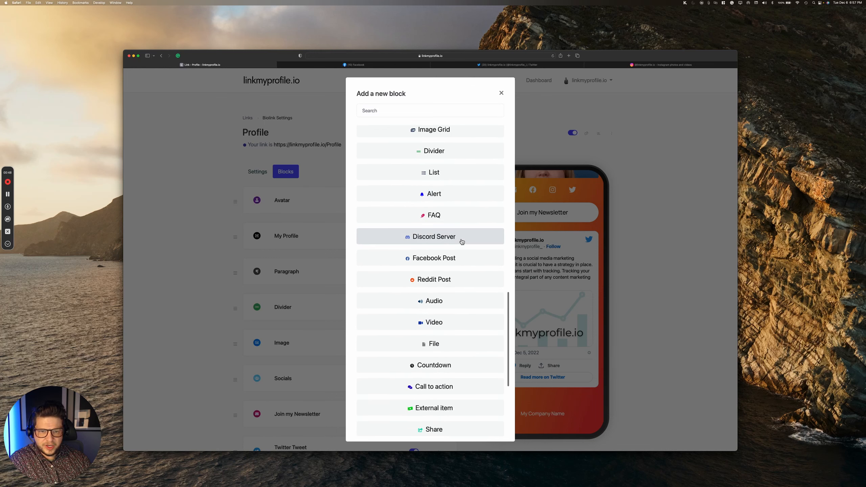
pyautogui.scroll(-3, 461, 242)
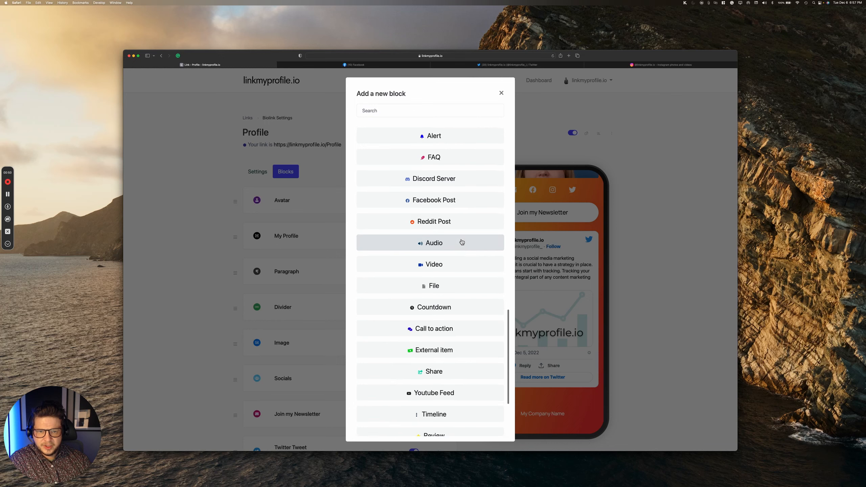
pyautogui.scroll(-2, 461, 242)
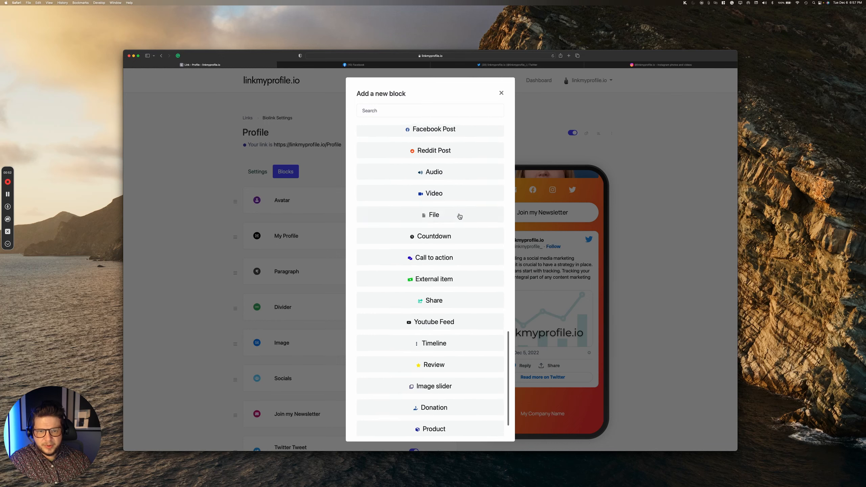
pyautogui.click(430, 229)
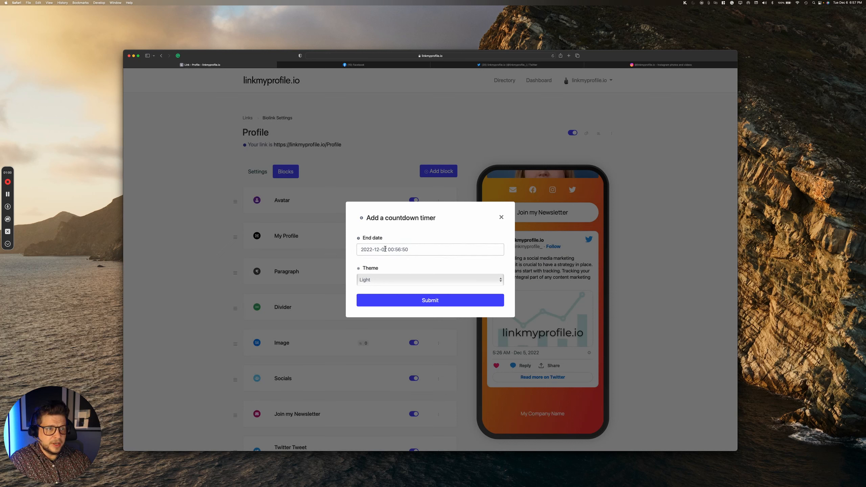
pyautogui.click(411, 303)
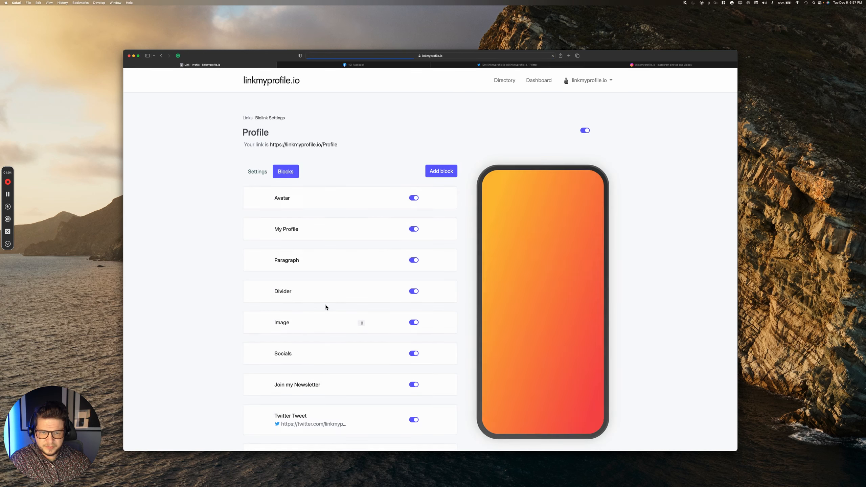
pyautogui.scroll(-5, 545, 336)
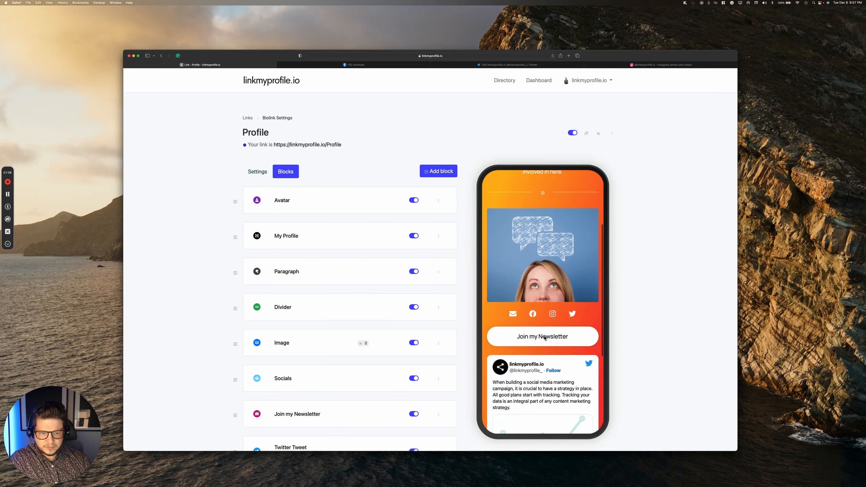
pyautogui.scroll(-5, 545, 338)
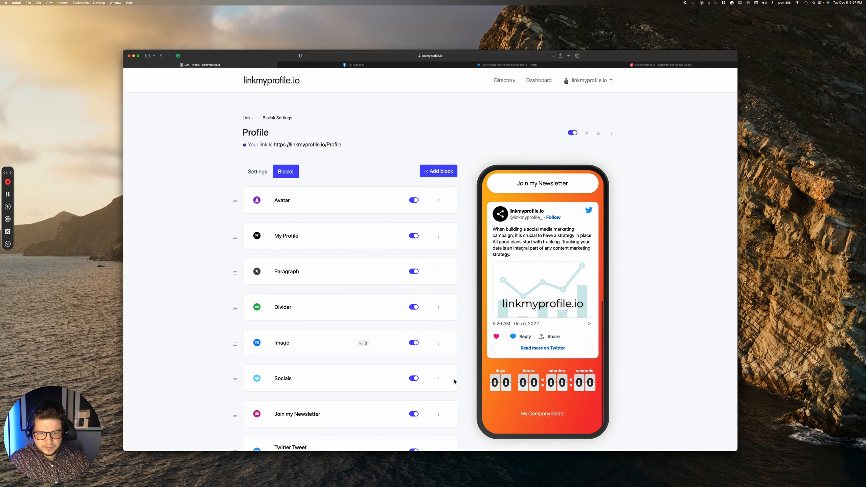
pyautogui.scroll(-5, 457, 380)
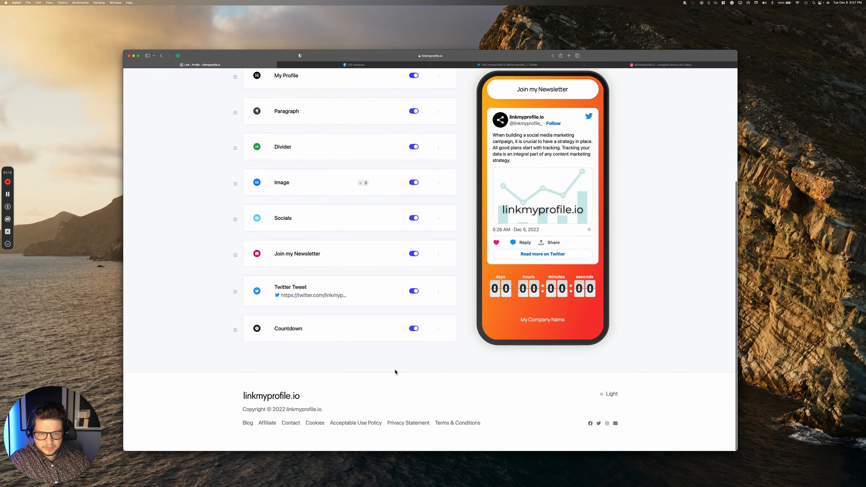
pyautogui.scroll(1, 395, 372)
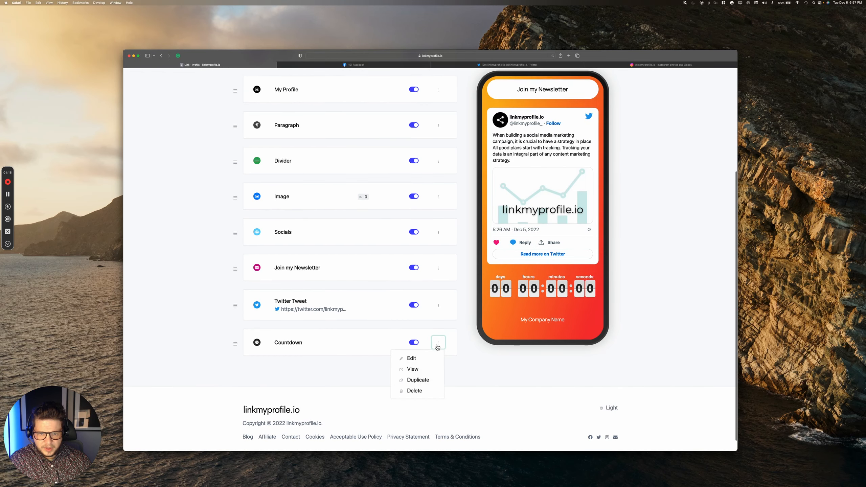
pyautogui.click(419, 358)
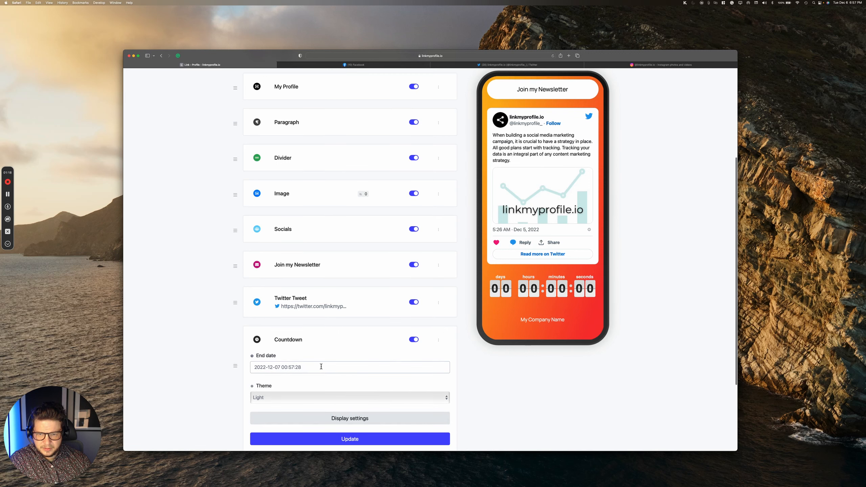
pyautogui.click(299, 368)
pyautogui.scroll(-1, 308, 385)
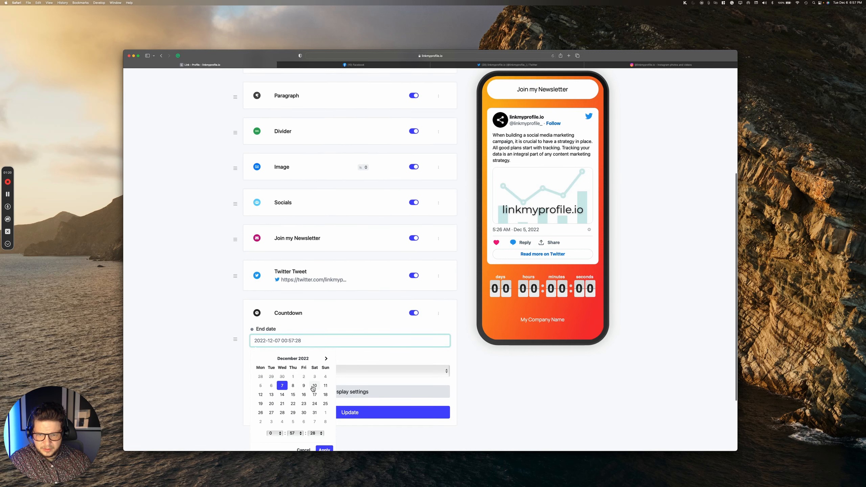
pyautogui.click(314, 385)
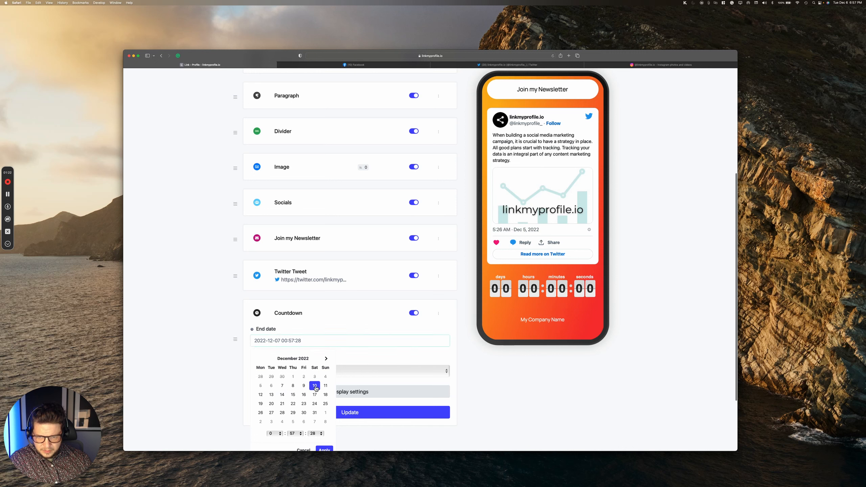
pyautogui.scroll(-2, 328, 421)
pyautogui.click(322, 415)
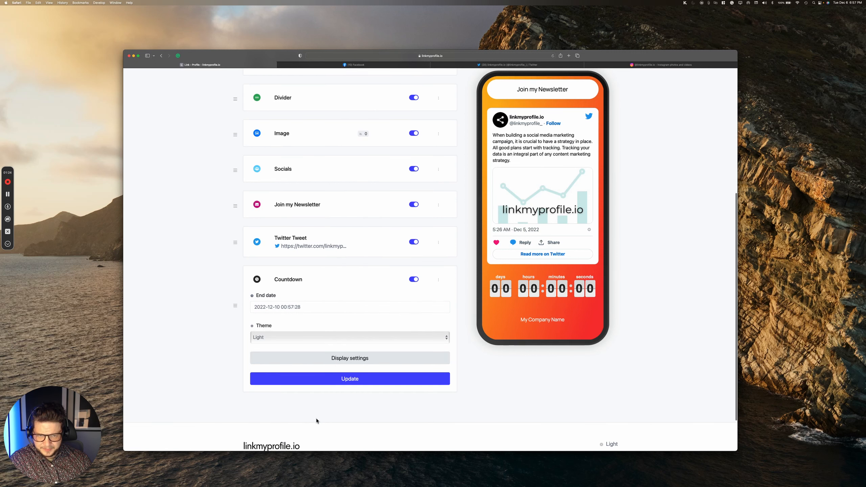
pyautogui.click(348, 380)
pyautogui.scroll(-2, 332, 392)
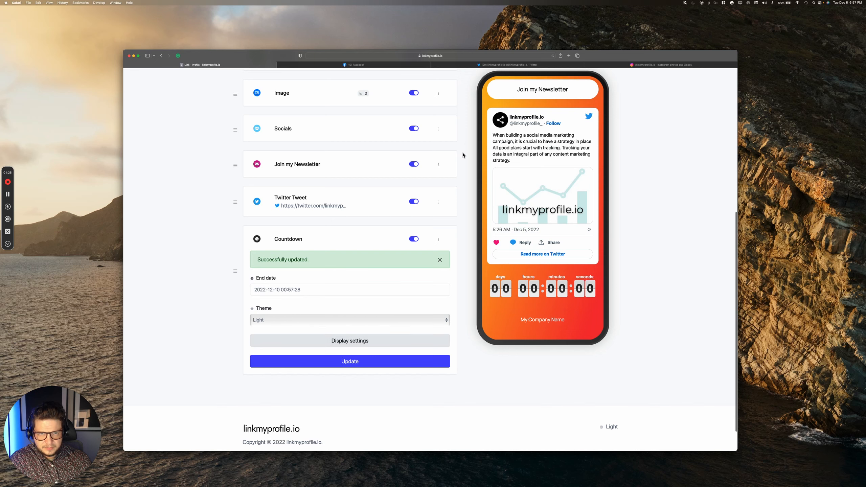
# Step: Reload the page to confirm the timer counts down from about 2 days 23 hours
pyautogui.click(552, 56)
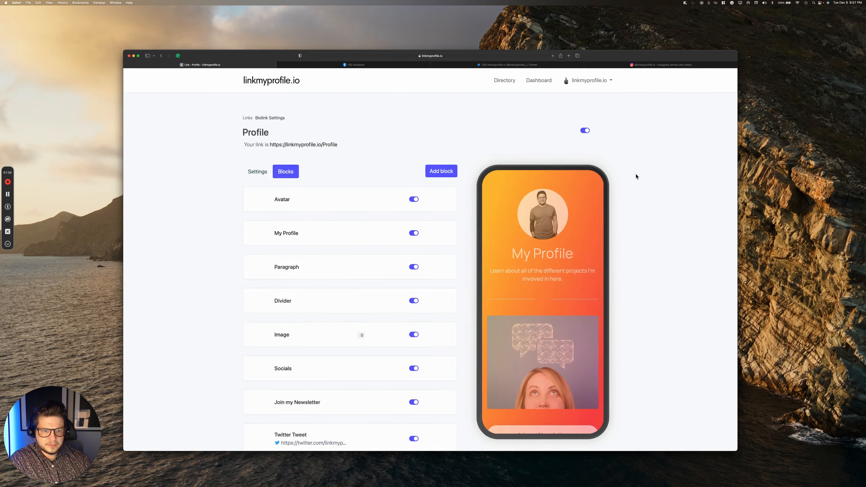
pyautogui.scroll(-10, 561, 258)
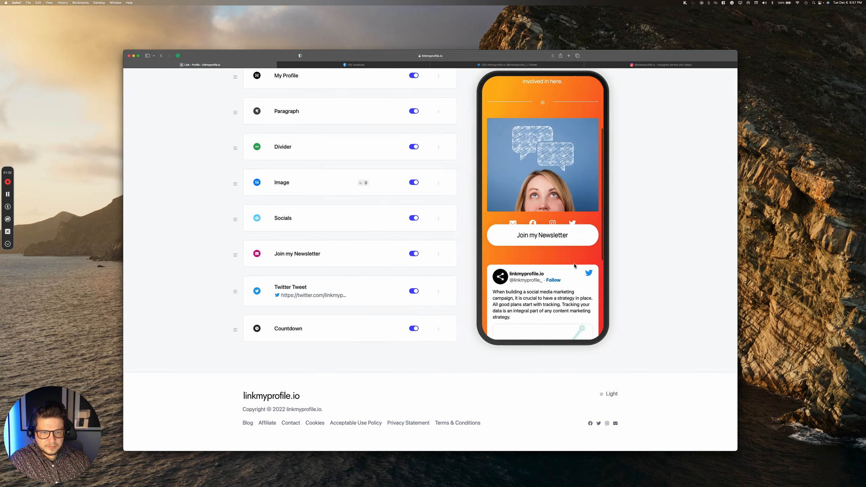
pyautogui.scroll(-5, 563, 262)
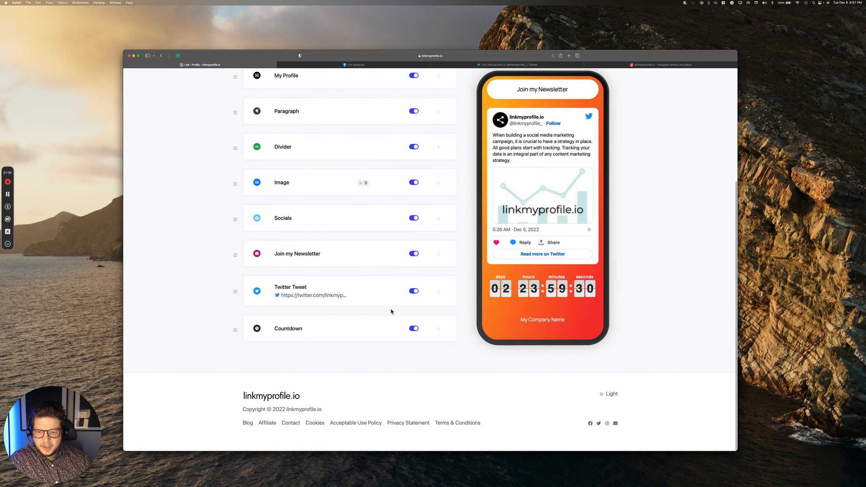
pyautogui.scroll(10, 343, 319)
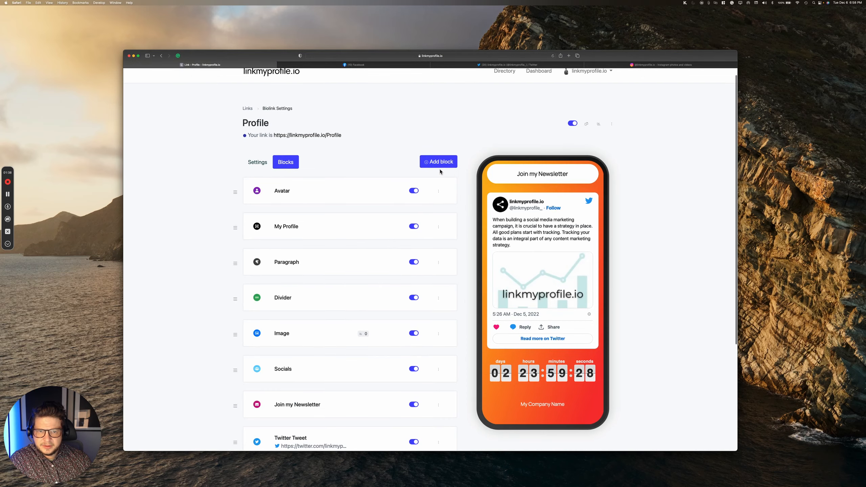
pyautogui.click(439, 163)
# Step: Choose the Service block and fill the Name field with 'Custom t-sh' so far
pyautogui.scroll(-8, 441, 293)
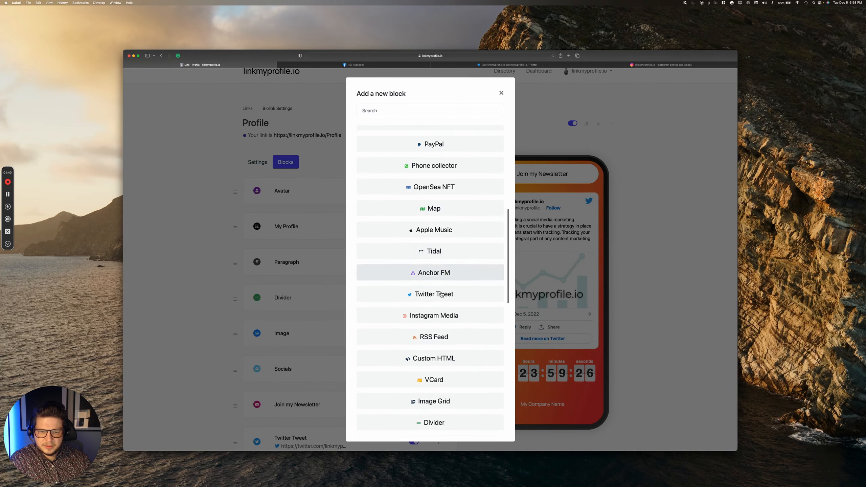
pyautogui.scroll(-8, 442, 294)
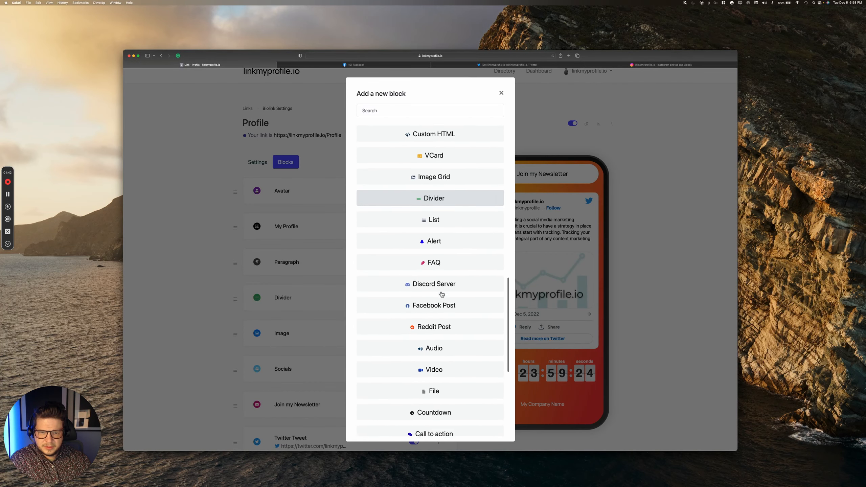
pyautogui.scroll(-5, 441, 294)
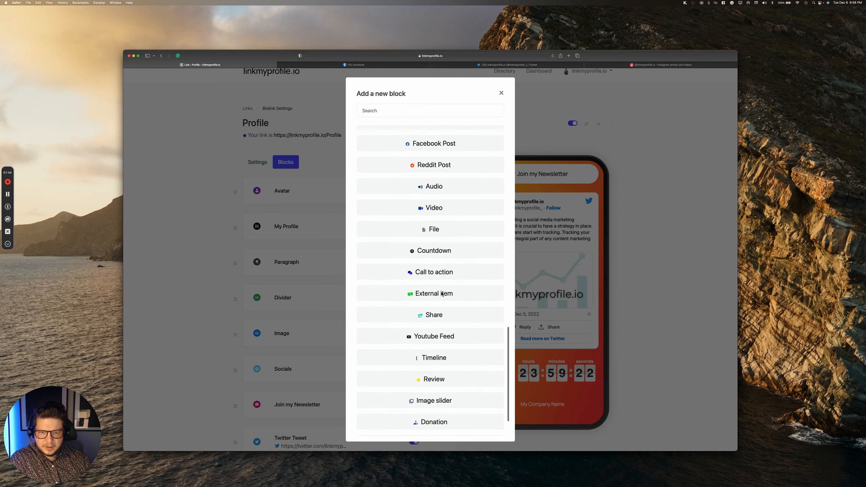
pyautogui.scroll(-1, 441, 293)
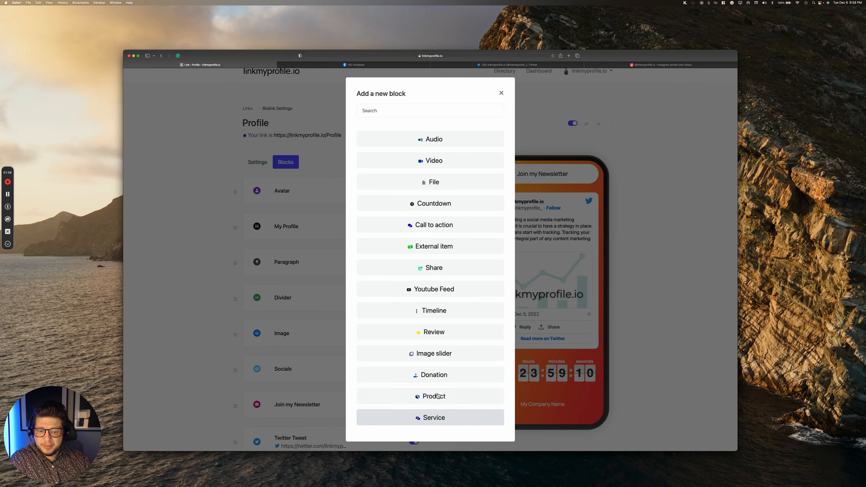
pyautogui.click(446, 422)
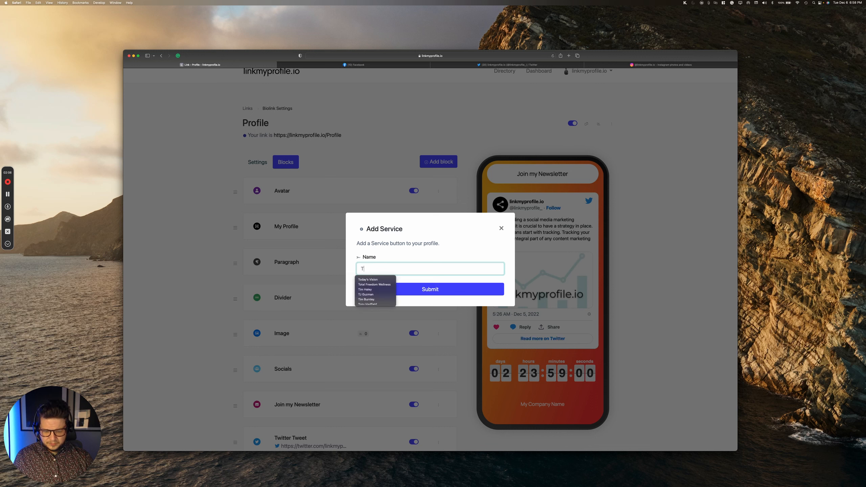
pyautogui.press('BackSpace')
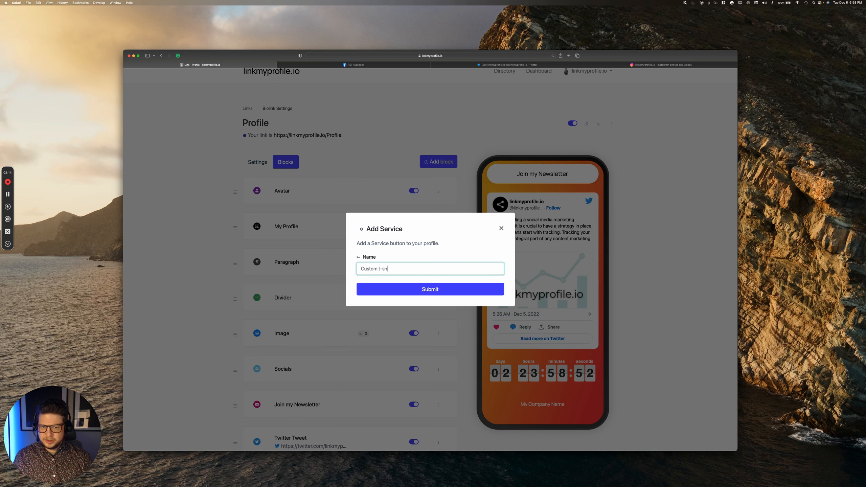
# Step: Create the Custom t-shirts service block and open its Payments settings
pyautogui.click(423, 289)
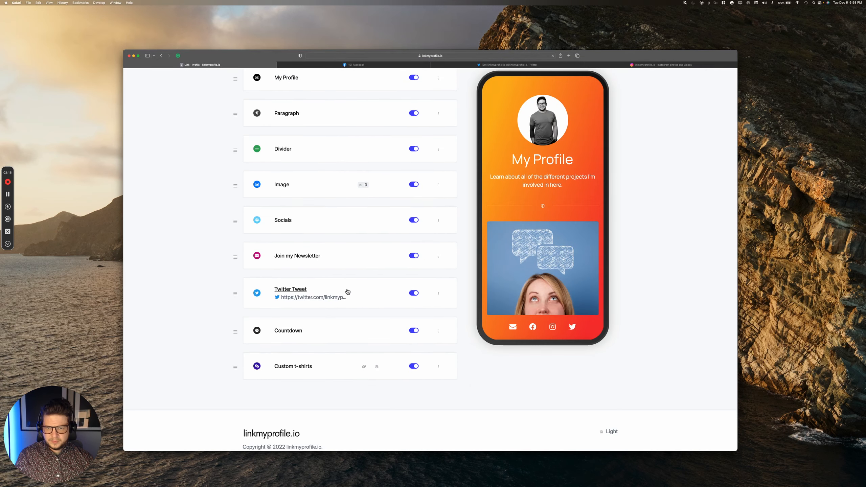
pyautogui.click(439, 367)
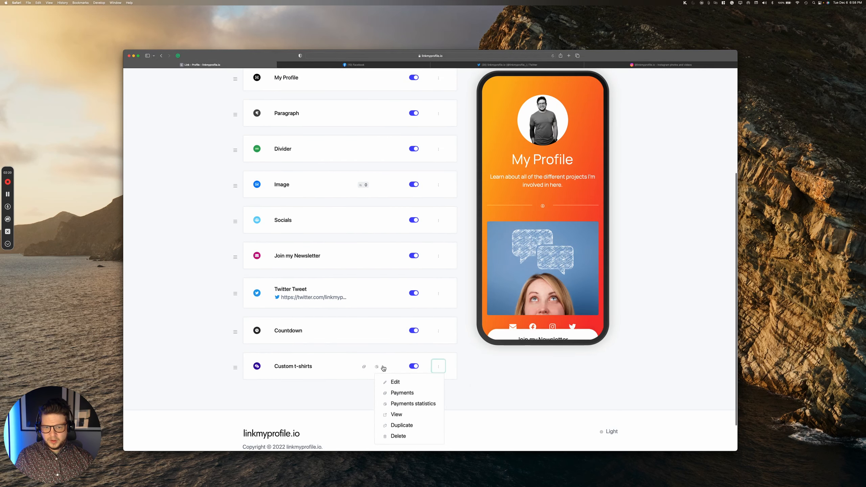
pyautogui.scroll(-1, 392, 358)
pyautogui.click(395, 358)
pyautogui.scroll(-4, 386, 354)
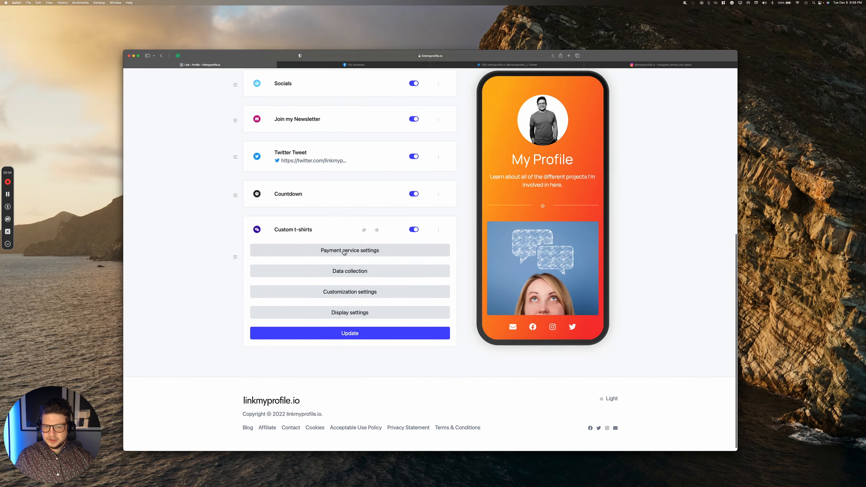
# Step: Expand the Payment service, Data collection and Customization settings sections
pyautogui.click(346, 251)
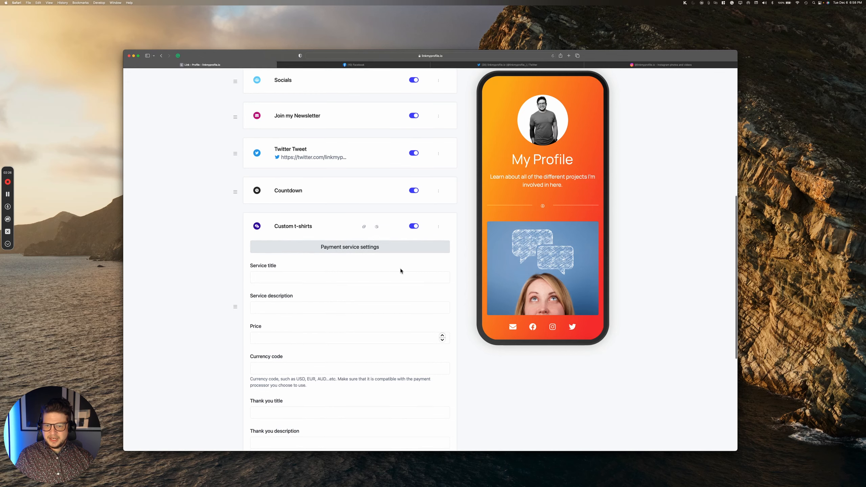
pyautogui.scroll(-3, 401, 270)
pyautogui.scroll(-2, 401, 271)
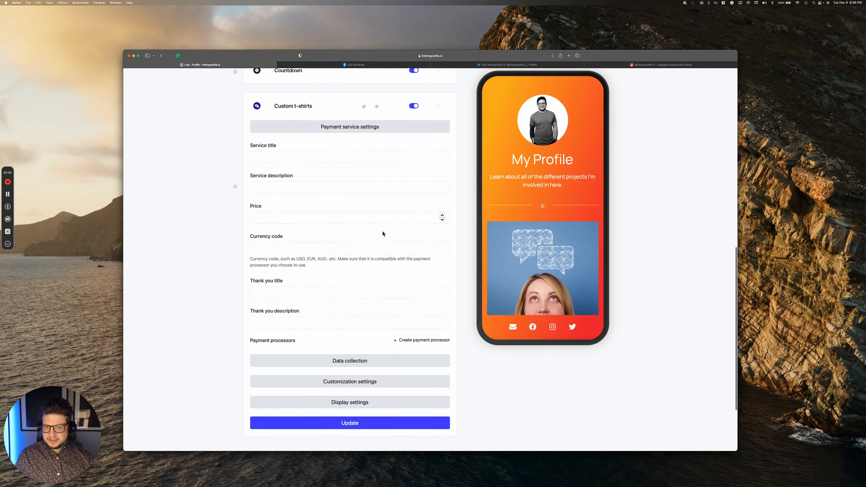
pyautogui.scroll(-1, 375, 238)
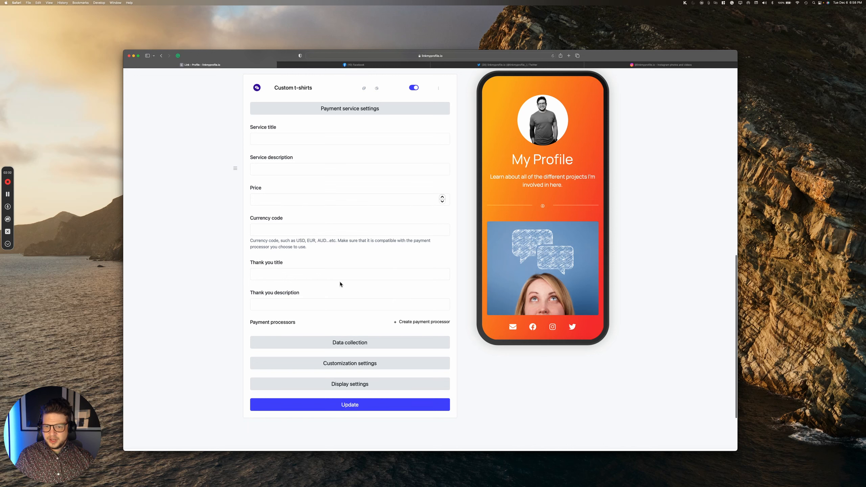
pyautogui.click(347, 343)
pyautogui.scroll(-3, 349, 336)
pyautogui.scroll(-2, 350, 336)
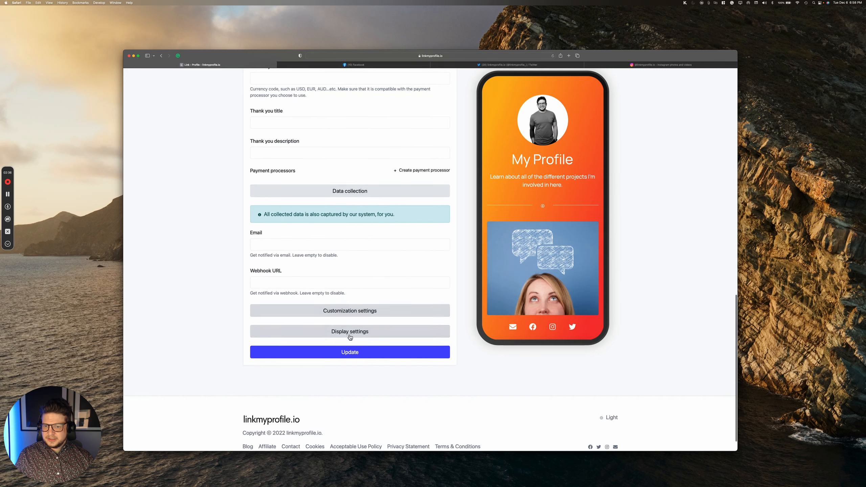
pyautogui.click(316, 311)
pyautogui.scroll(-4, 312, 312)
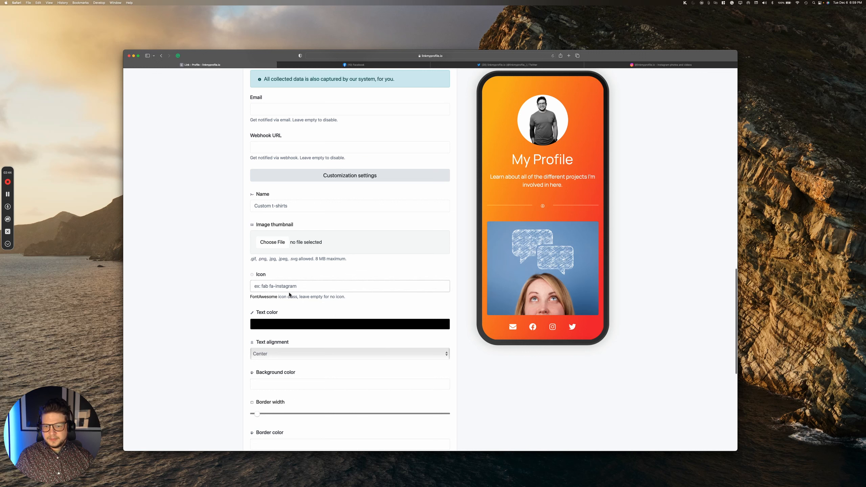
pyautogui.scroll(-5, 318, 336)
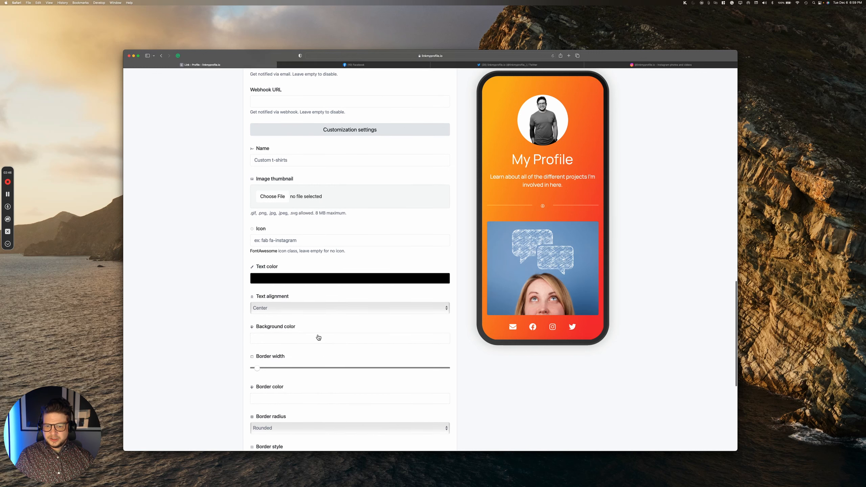
pyautogui.scroll(-3, 319, 336)
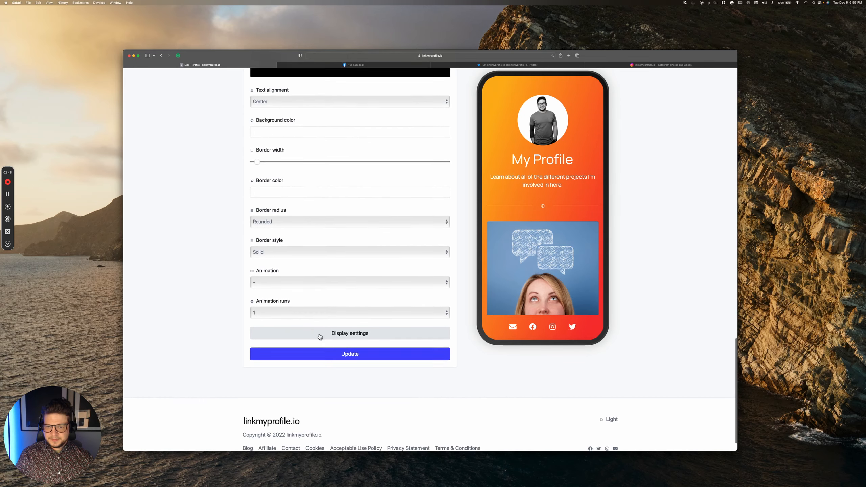
# Step: Expand Custom t-shirts' Display settings and review the empty schedule, country, device, language and OS options
pyautogui.click(340, 308)
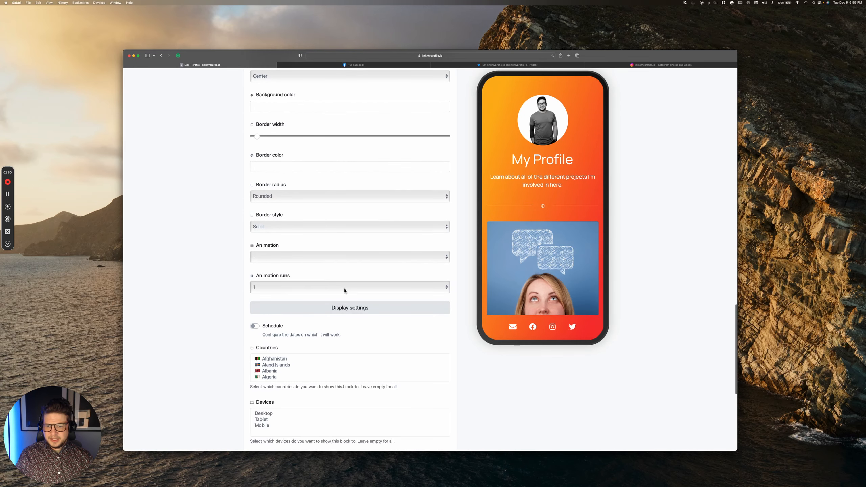
pyautogui.scroll(-4, 342, 295)
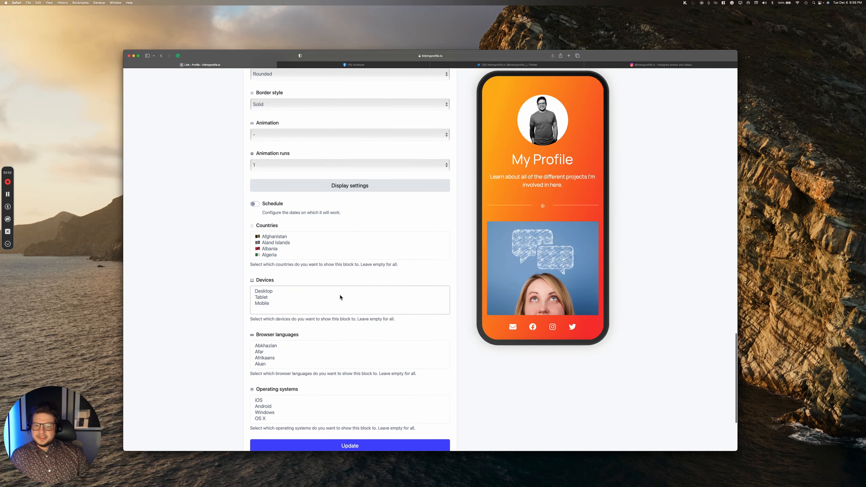
pyautogui.scroll(-1, 340, 297)
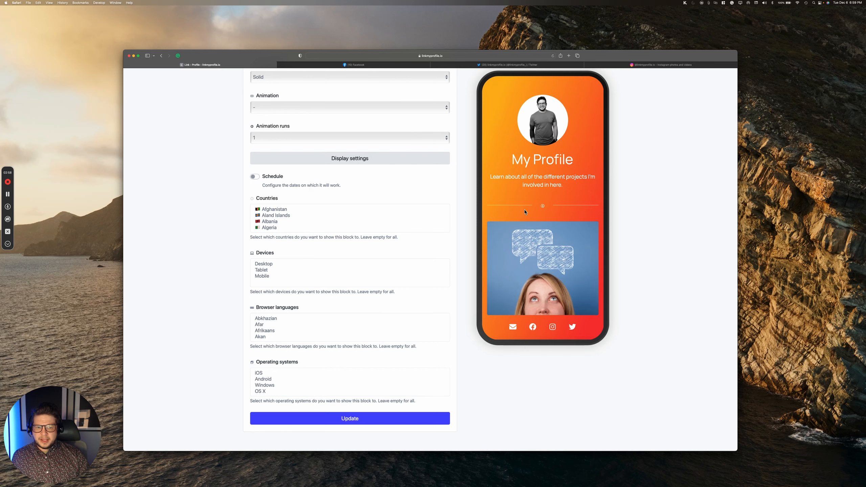
pyautogui.scroll(-5, 525, 211)
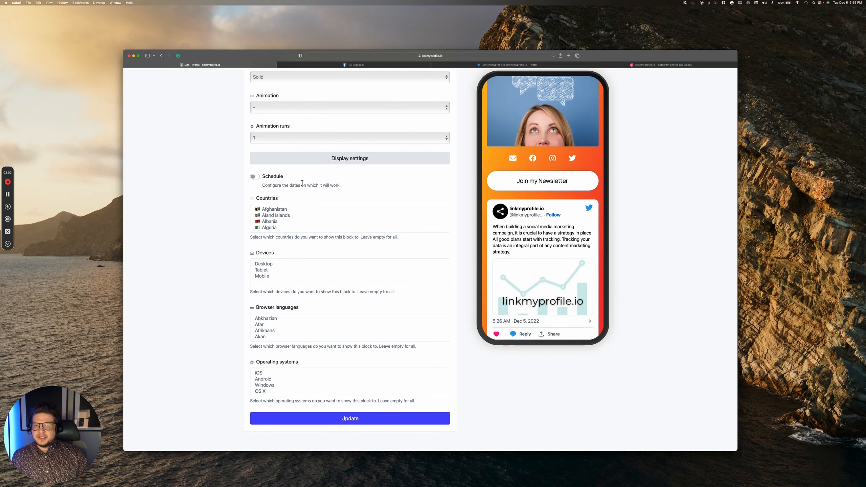
pyautogui.scroll(5, 511, 227)
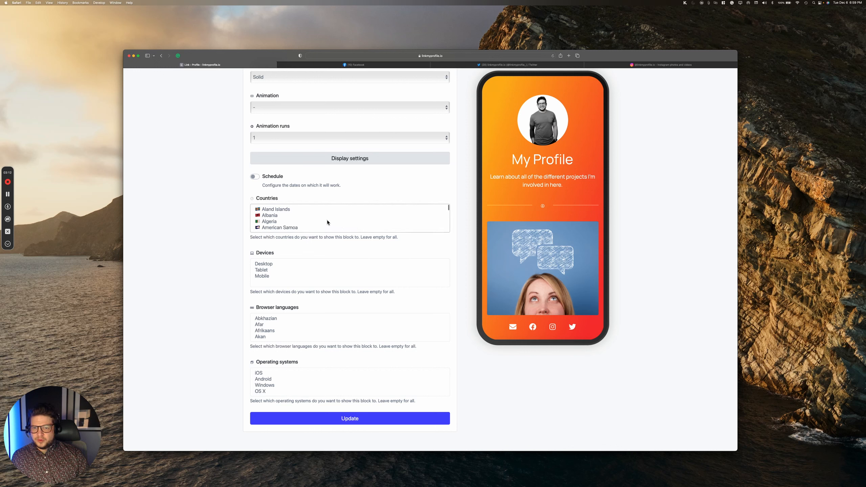
pyautogui.scroll(-2, 326, 222)
pyautogui.scroll(-8, 327, 222)
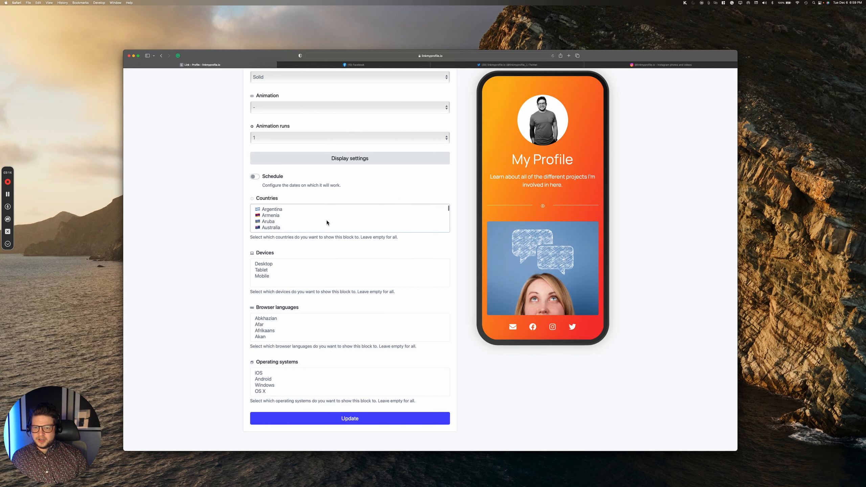
pyautogui.scroll(-8, 326, 222)
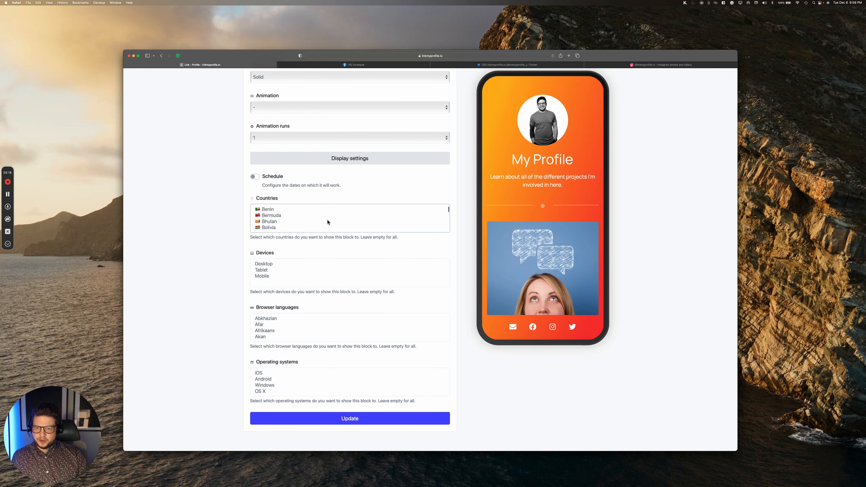
pyautogui.scroll(-8, 327, 221)
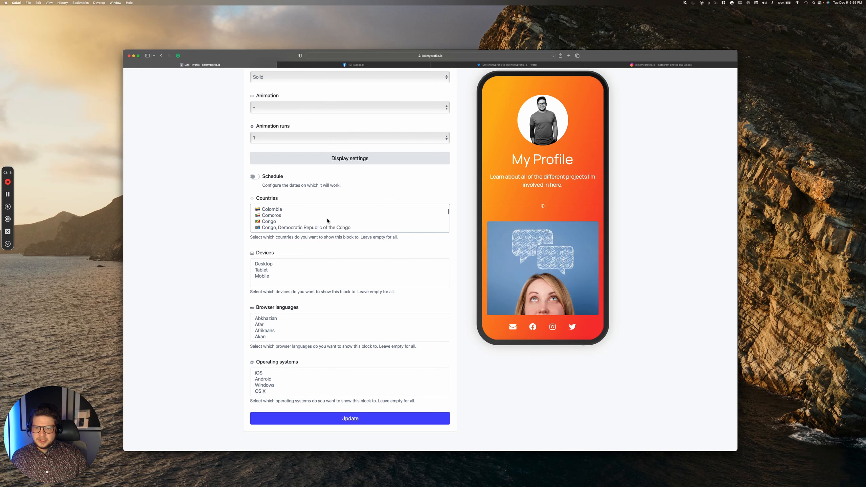
pyautogui.scroll(-6, 328, 221)
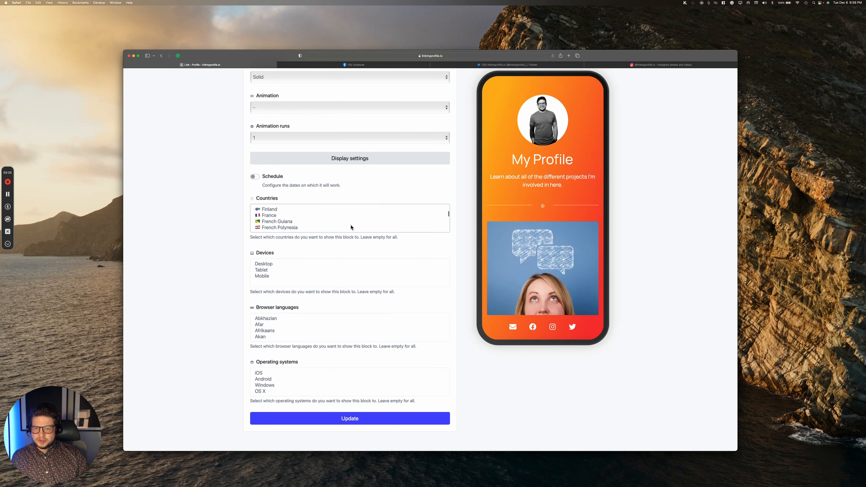
pyautogui.scroll(-2, 369, 242)
pyautogui.scroll(-1, 351, 237)
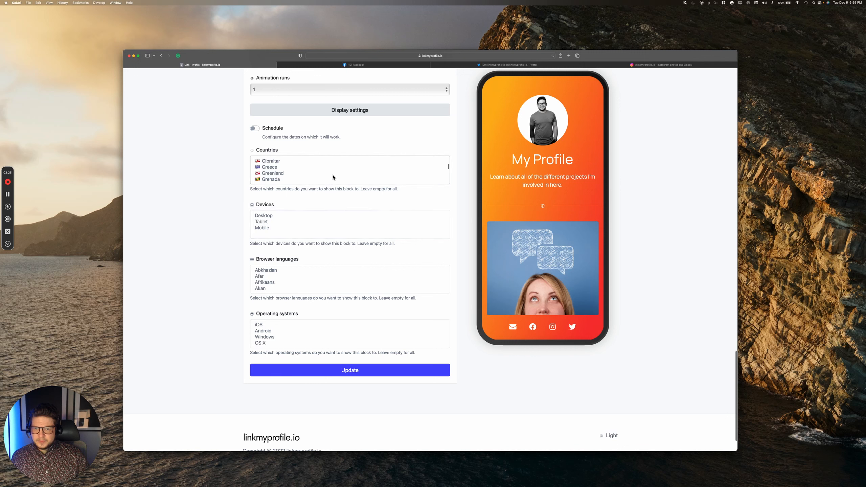
pyautogui.scroll(-1, 332, 177)
pyautogui.scroll(3, 332, 177)
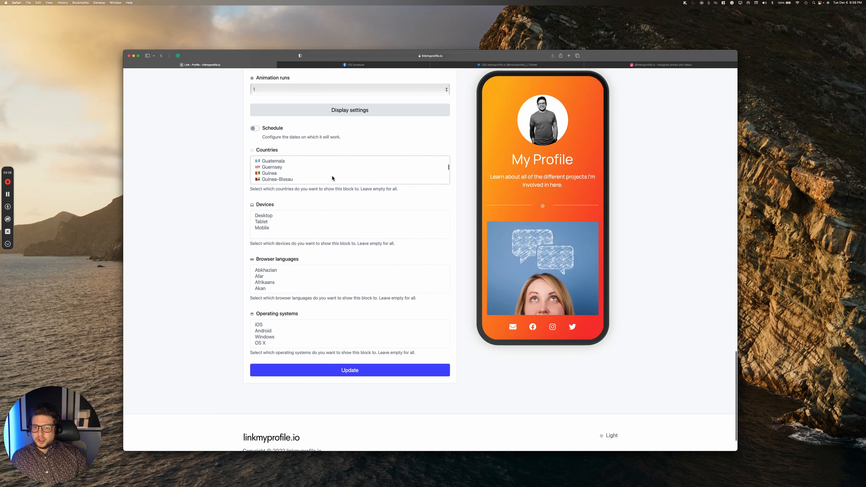
pyautogui.scroll(5, 332, 178)
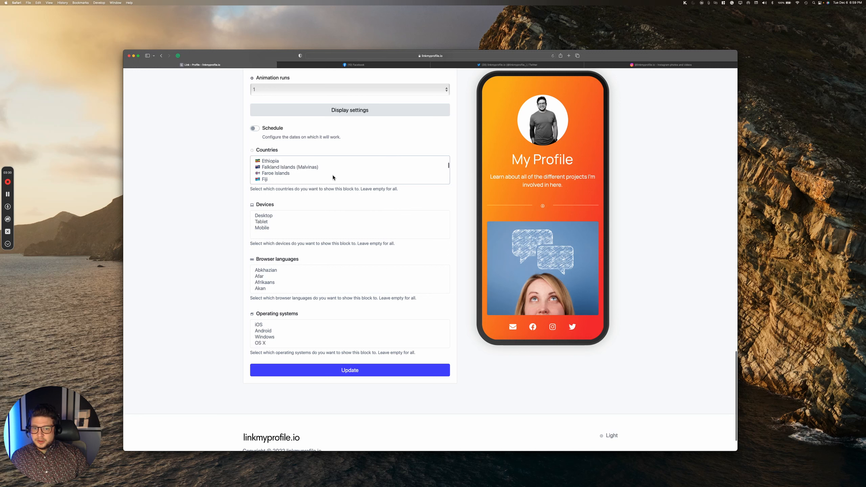
pyautogui.scroll(5, 332, 178)
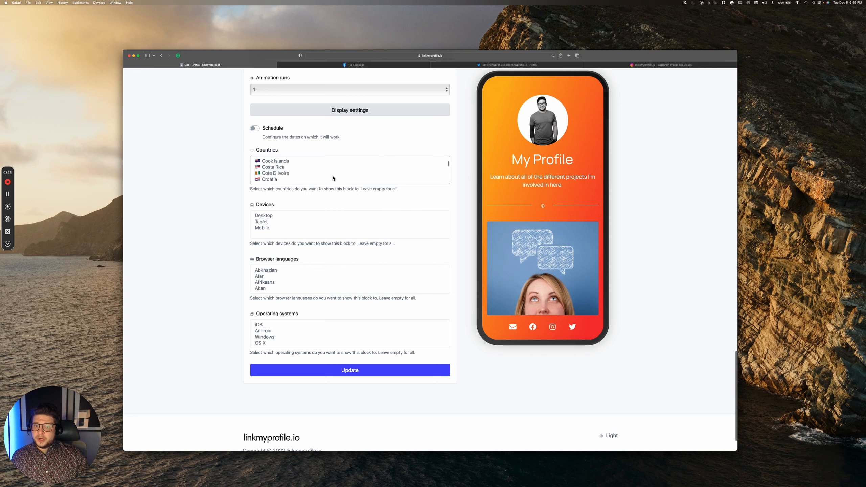
pyautogui.scroll(5, 333, 177)
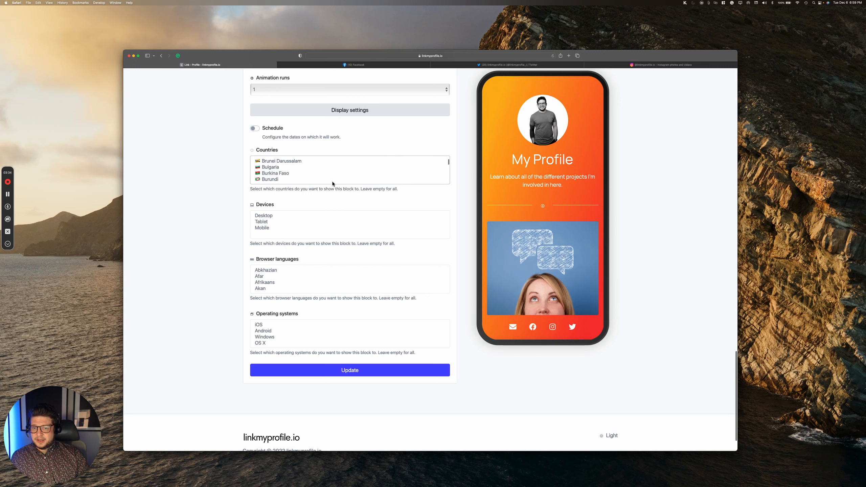
pyautogui.scroll(-2, 341, 225)
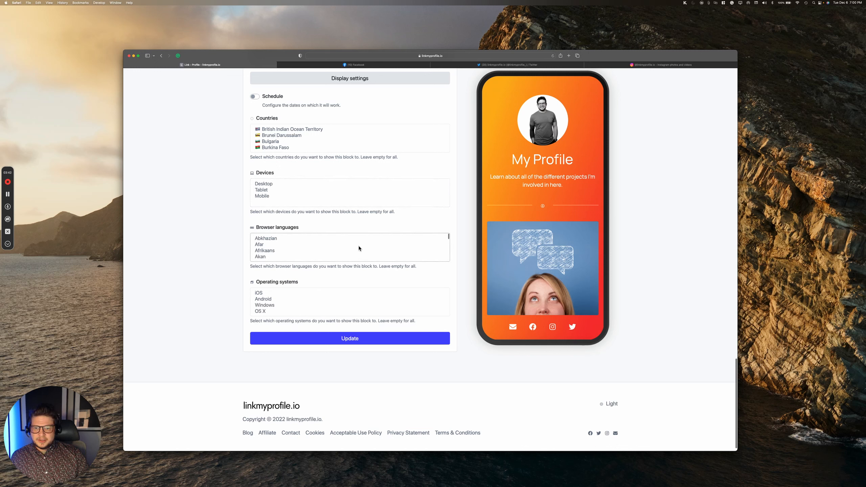
pyautogui.scroll(-3, 359, 248)
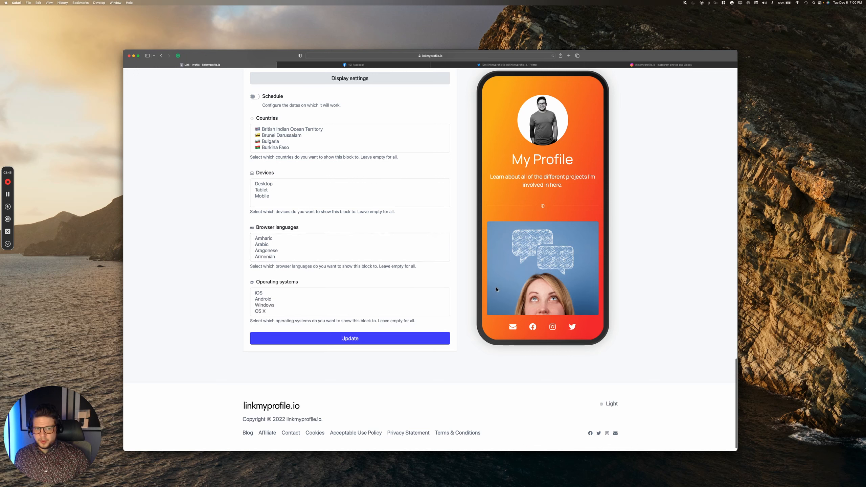
pyautogui.scroll(-5, 538, 288)
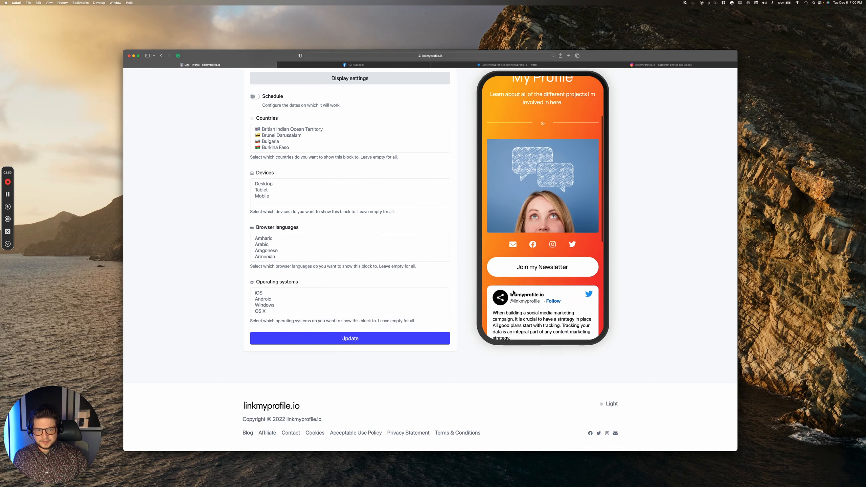
pyautogui.scroll(-5, 513, 292)
pyautogui.scroll(8, 513, 293)
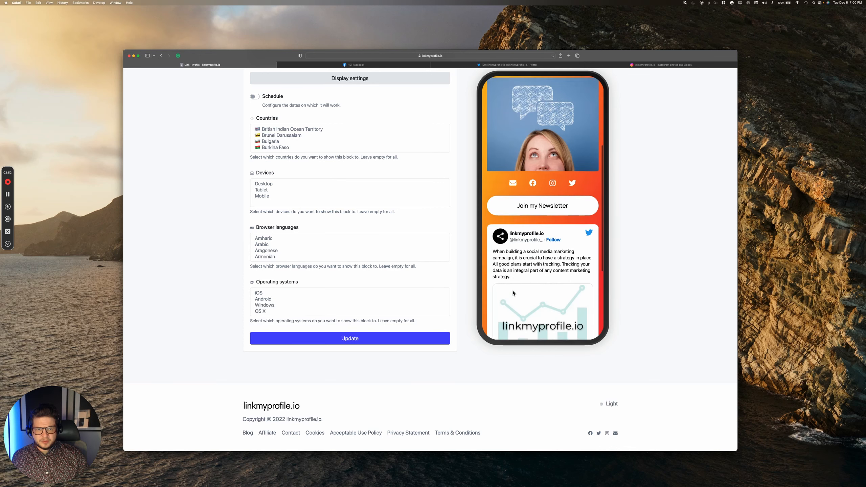
pyautogui.scroll(5, 513, 292)
pyautogui.scroll(-4, 513, 293)
pyautogui.scroll(6, 513, 293)
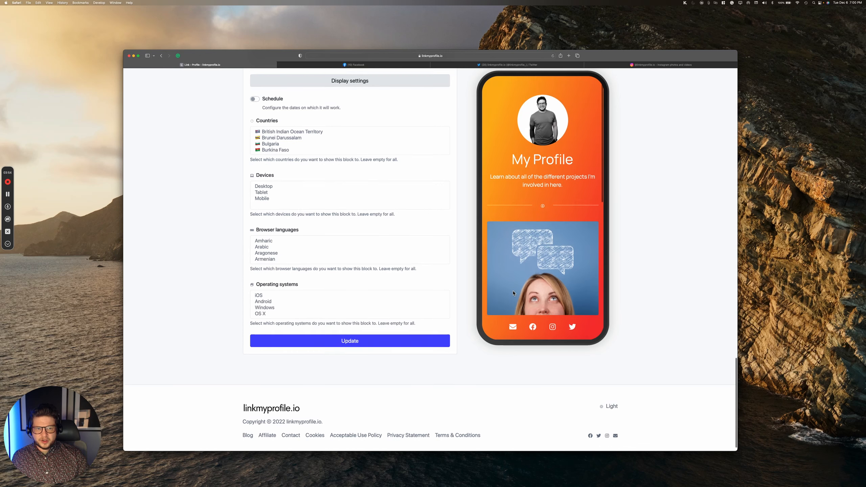
pyautogui.scroll(20, 313, 275)
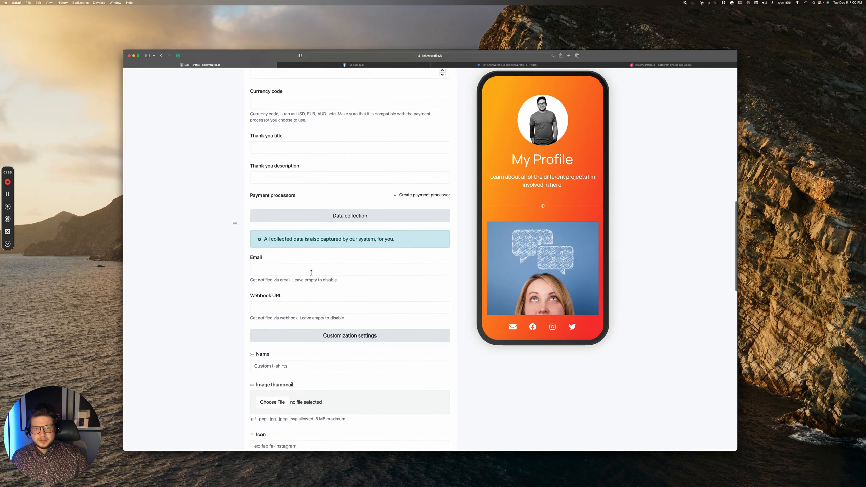
pyautogui.scroll(5, 312, 275)
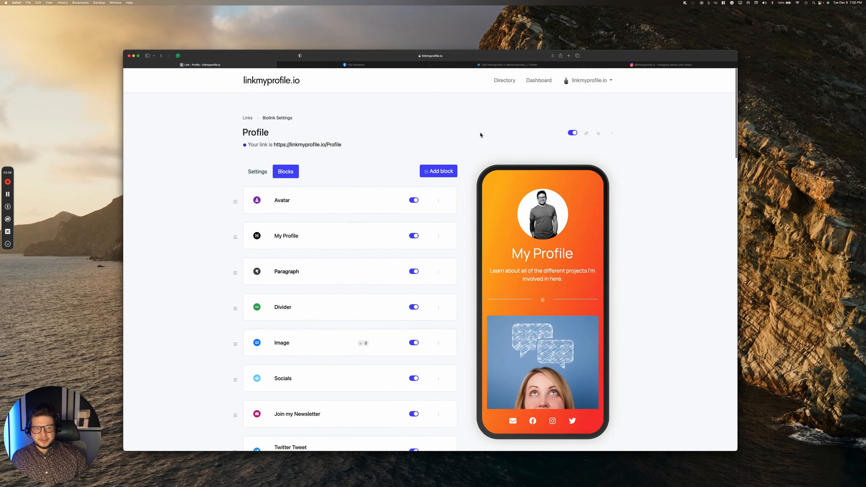
# Step: Browse the Directory of users, view BeautifulByStorm's page and advance its carousel twice
pyautogui.click(504, 81)
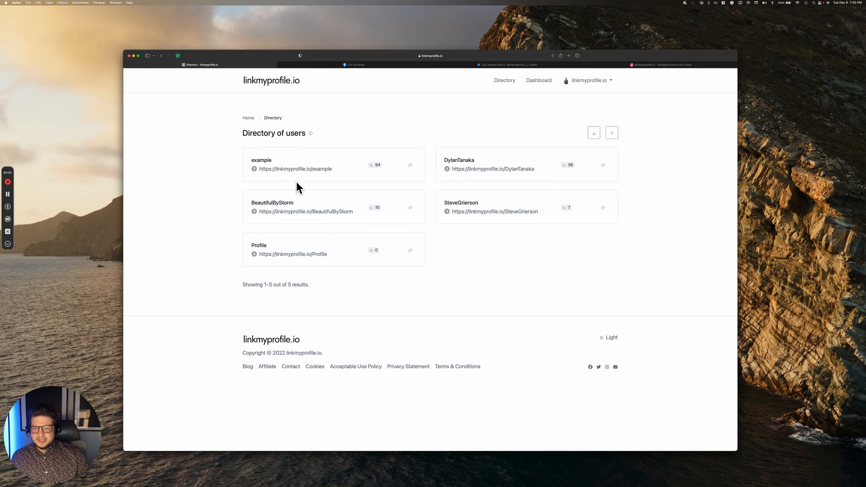
pyautogui.click(295, 212)
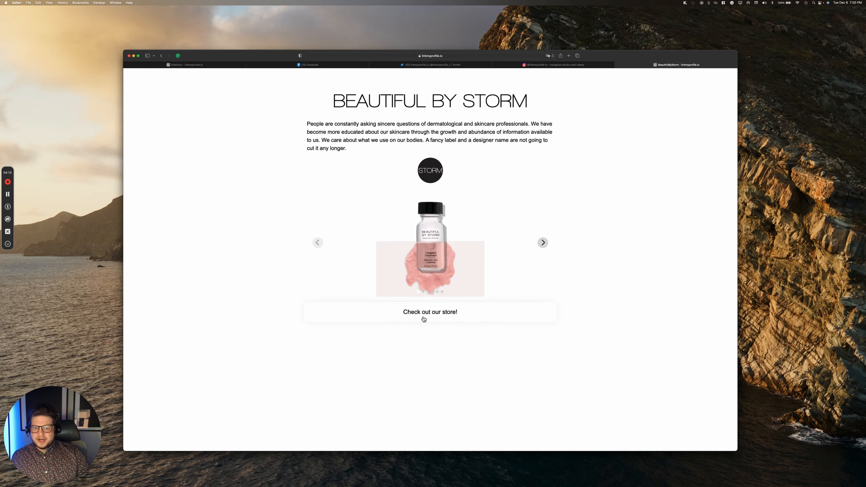
pyautogui.click(543, 243)
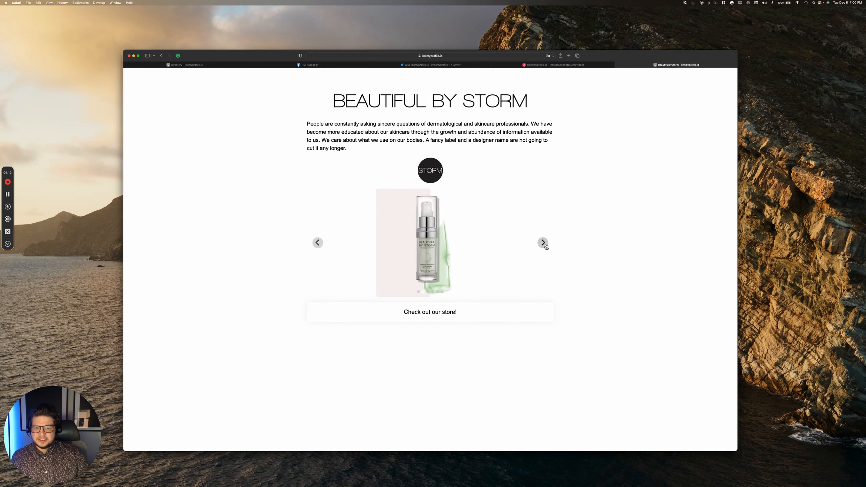
pyautogui.click(544, 245)
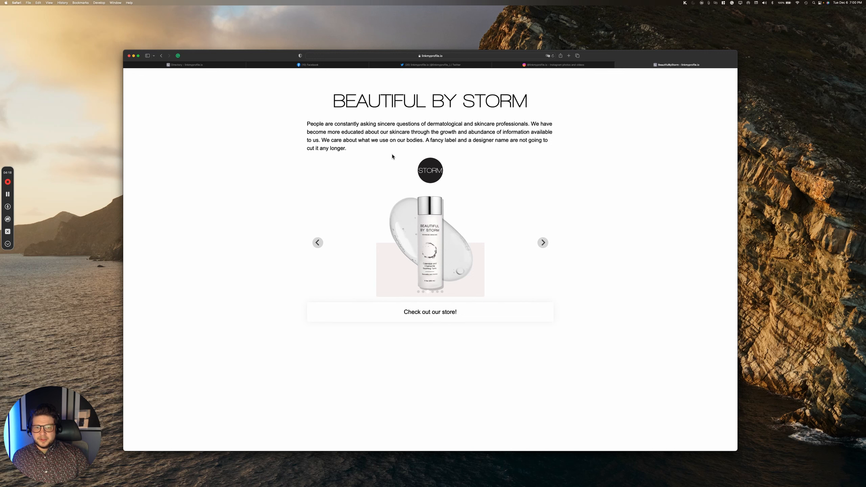
pyautogui.click(207, 68)
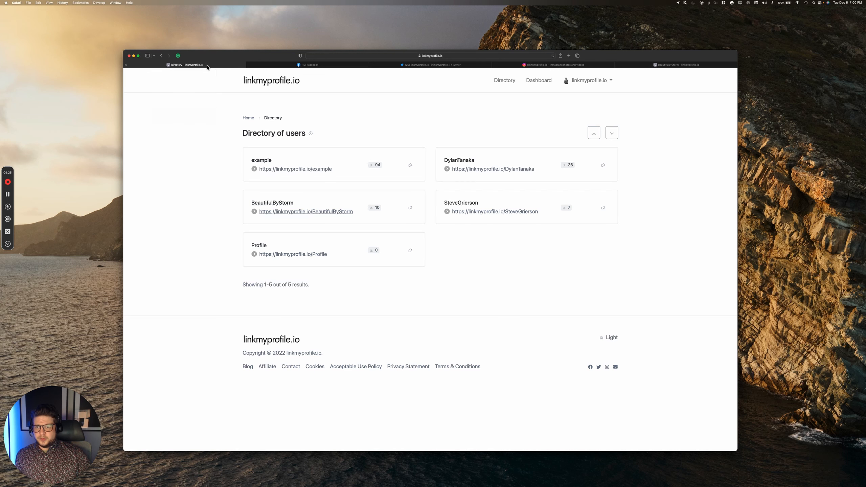